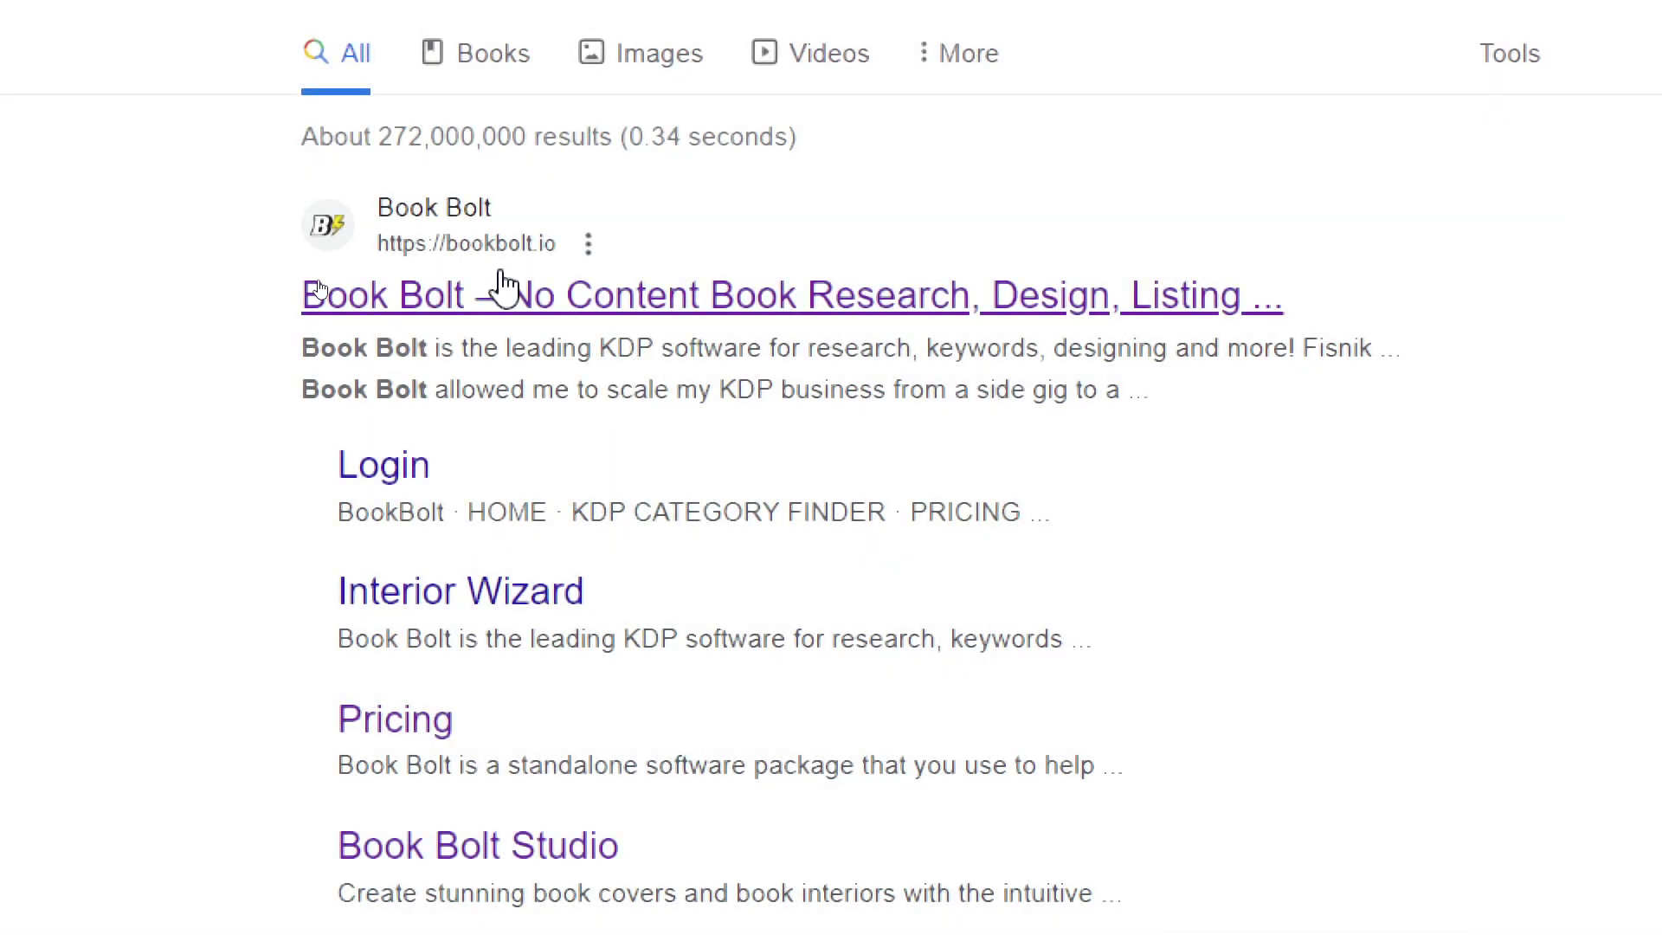
- Open the Book Bolt website, close the lifetime sale popup, and switch to the Create section
click(509, 296)
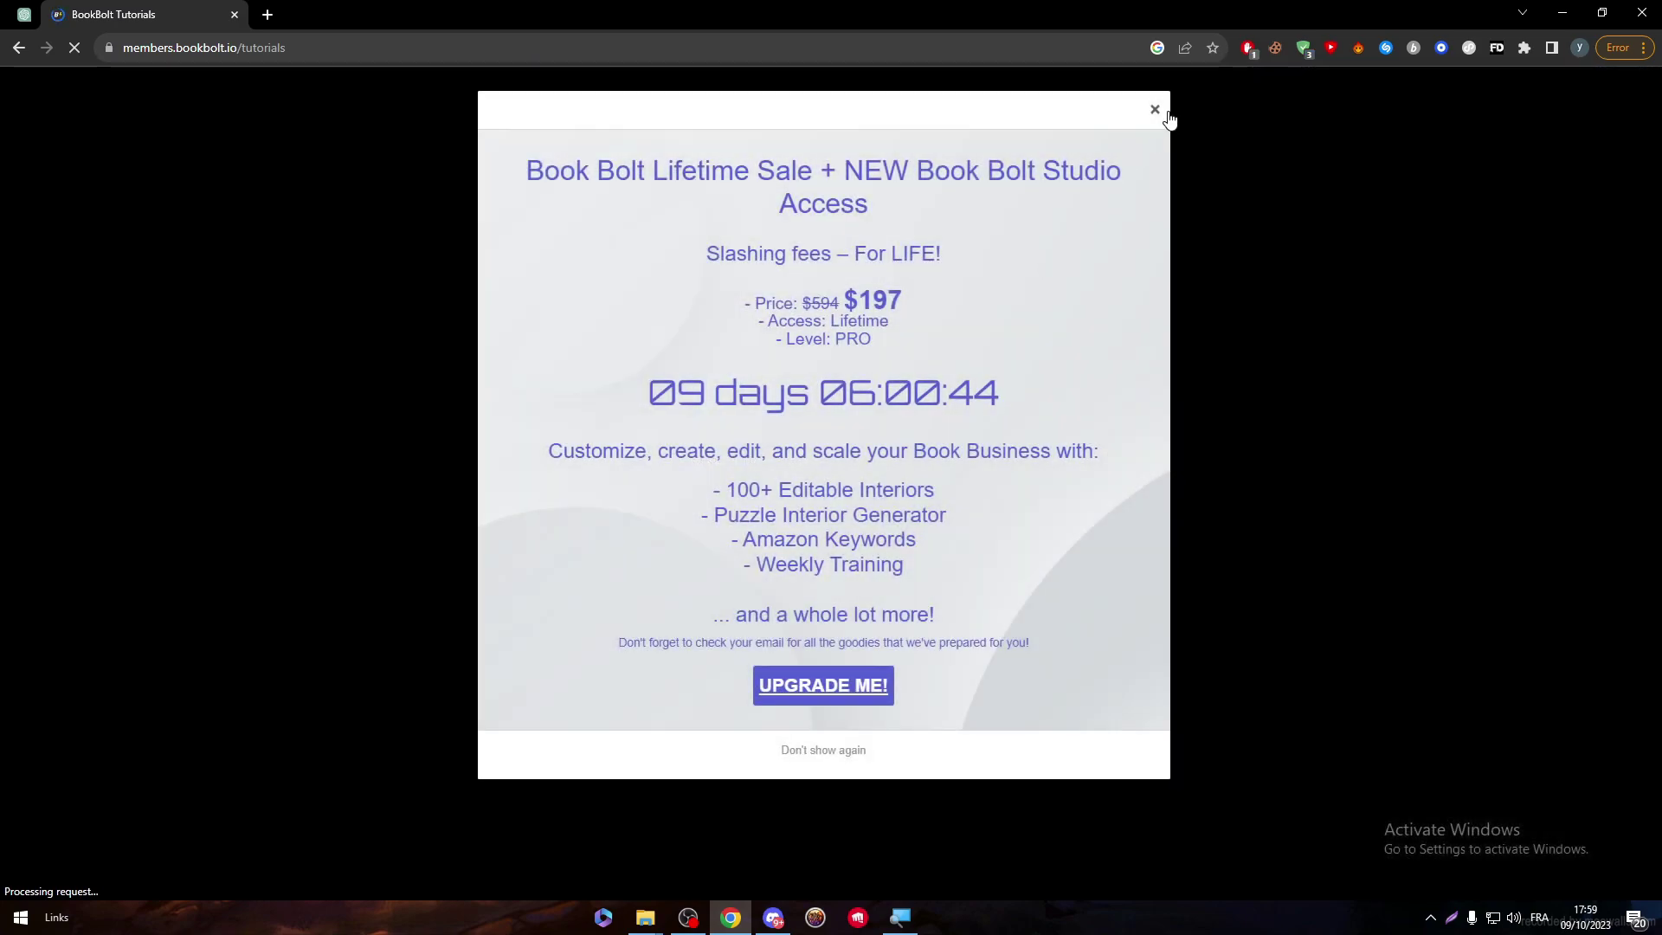
click(1156, 111)
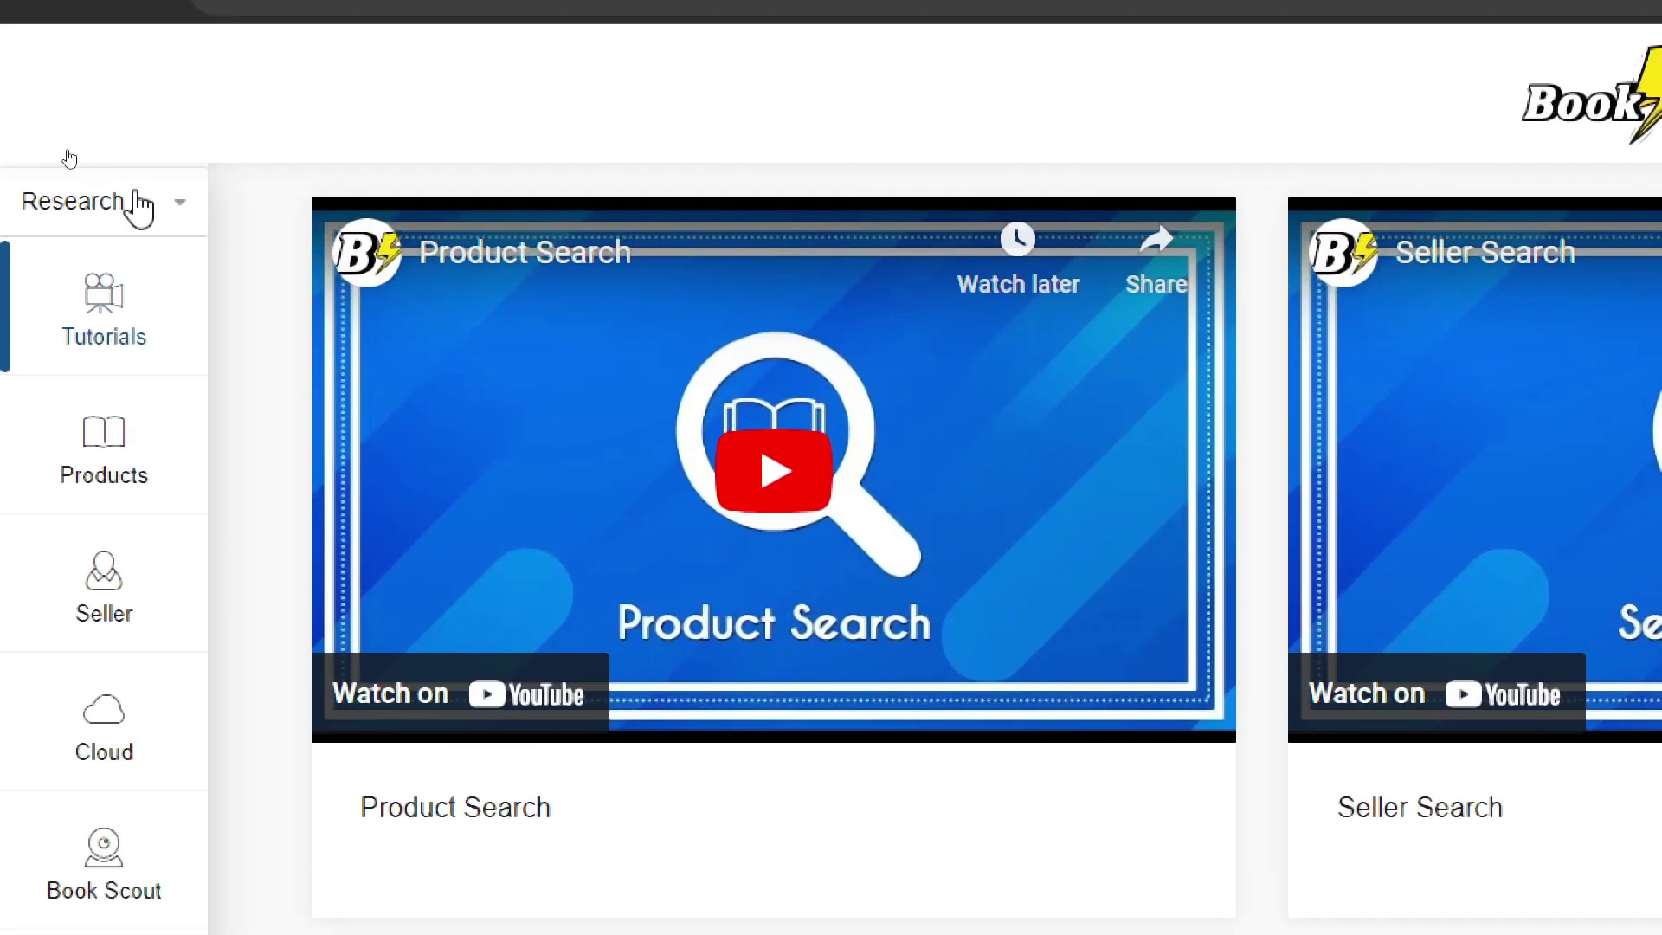
click(68, 157)
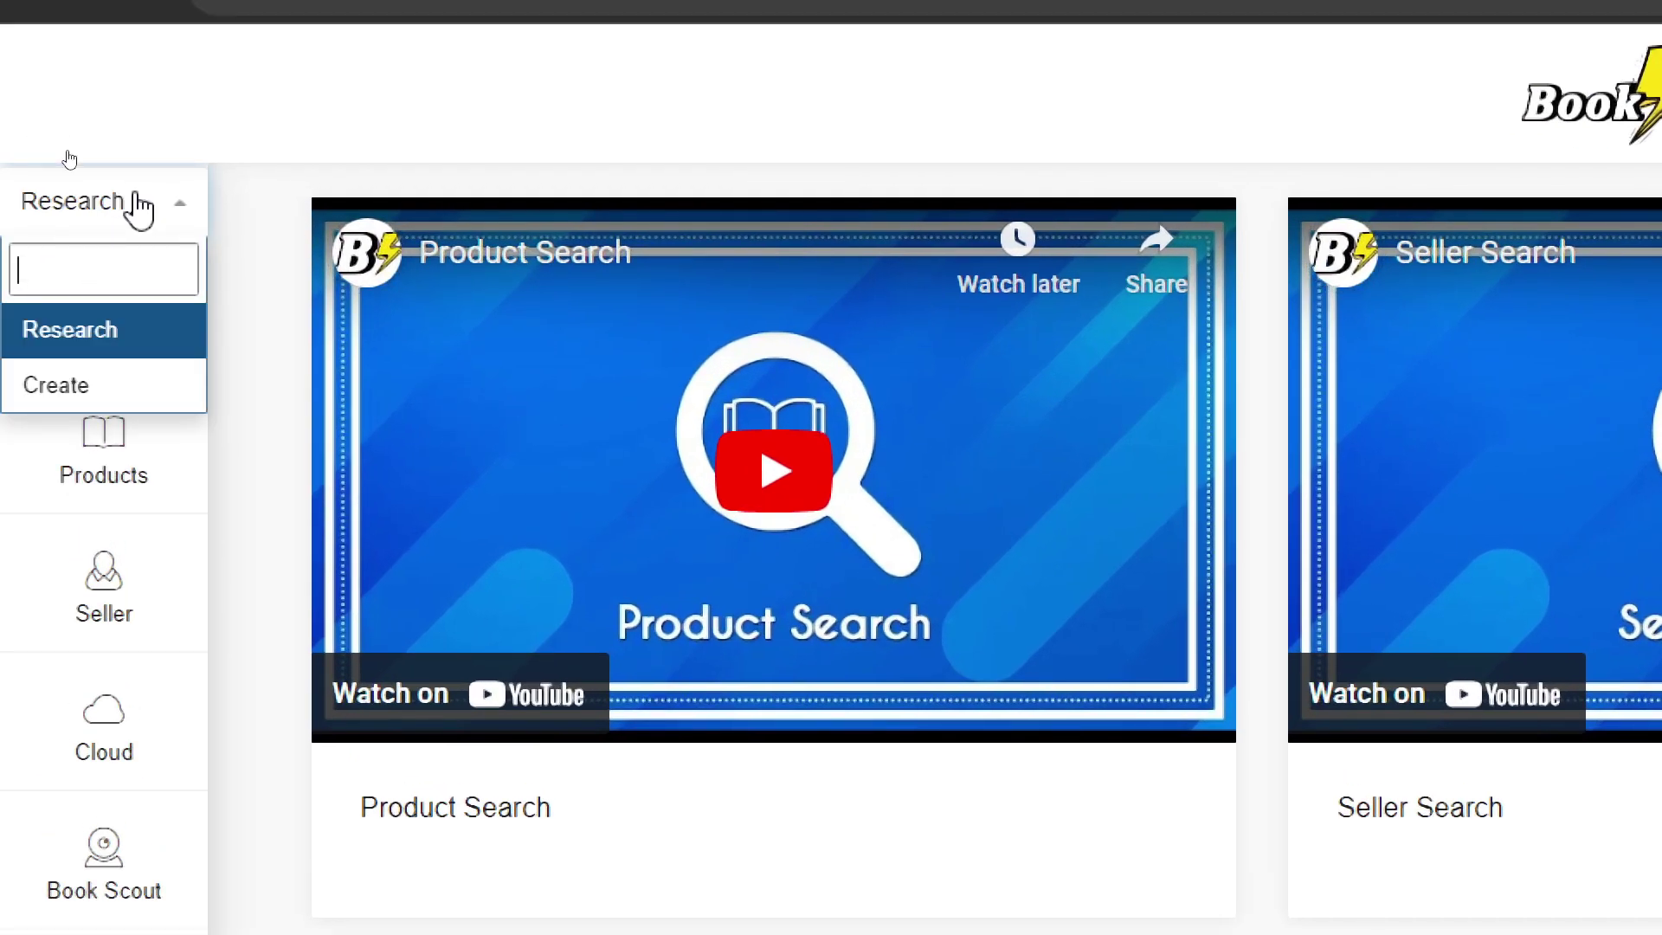
click(26, 394)
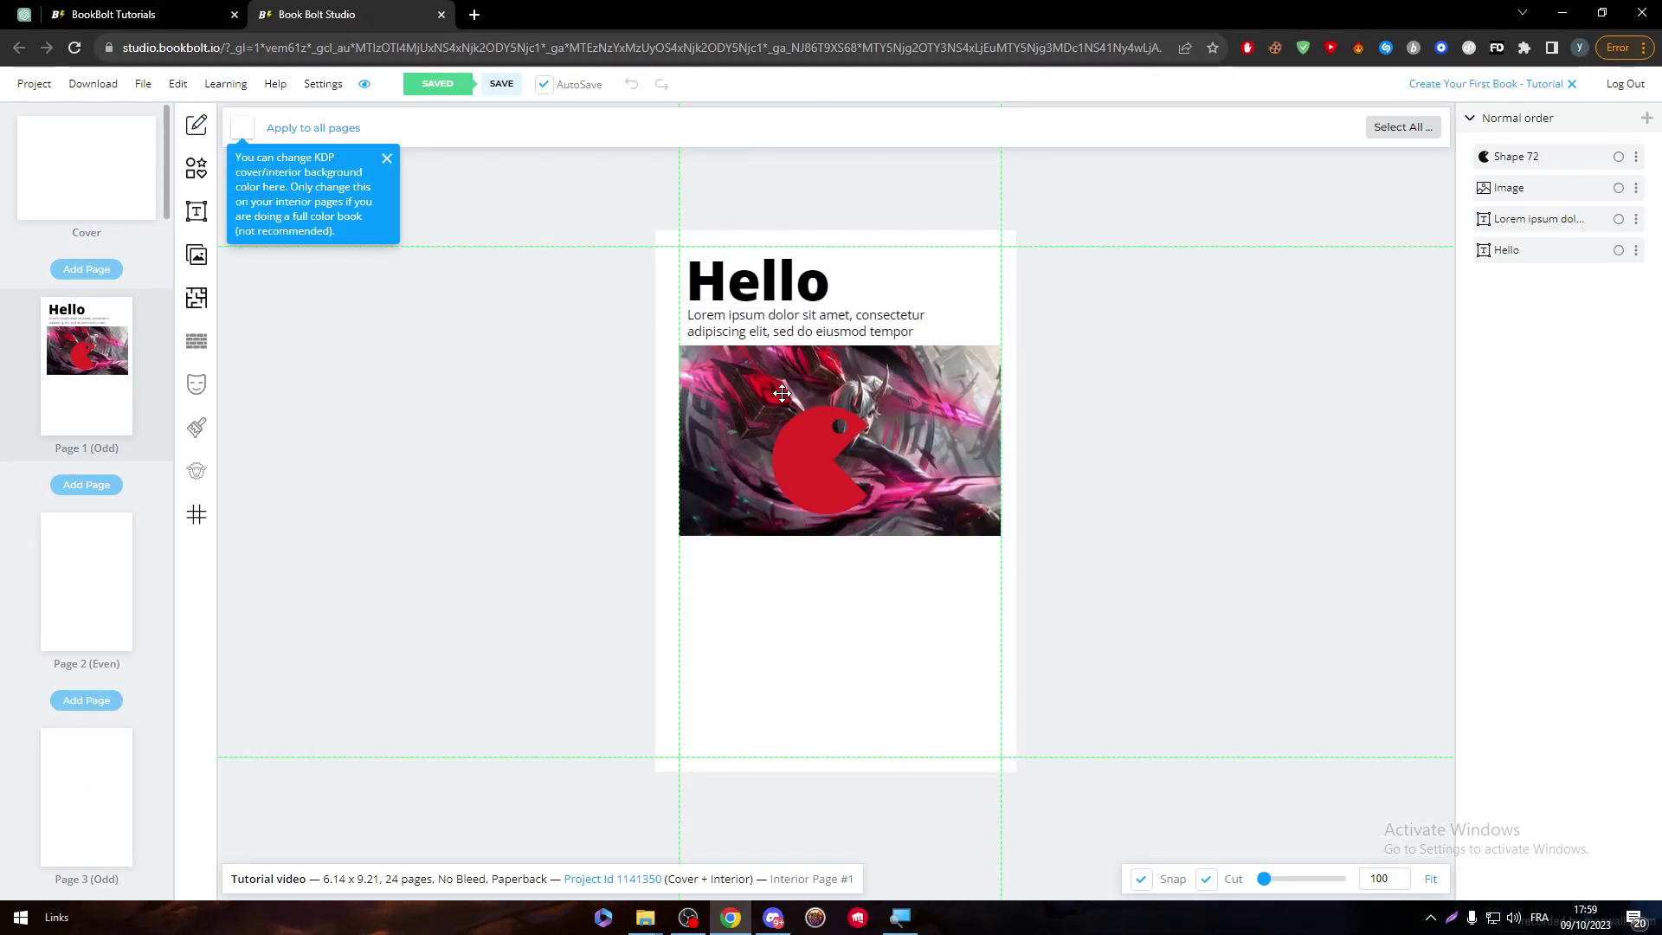
- Dismiss the layers tip and start a new project named Coloring book
click(1575, 85)
click(93, 84)
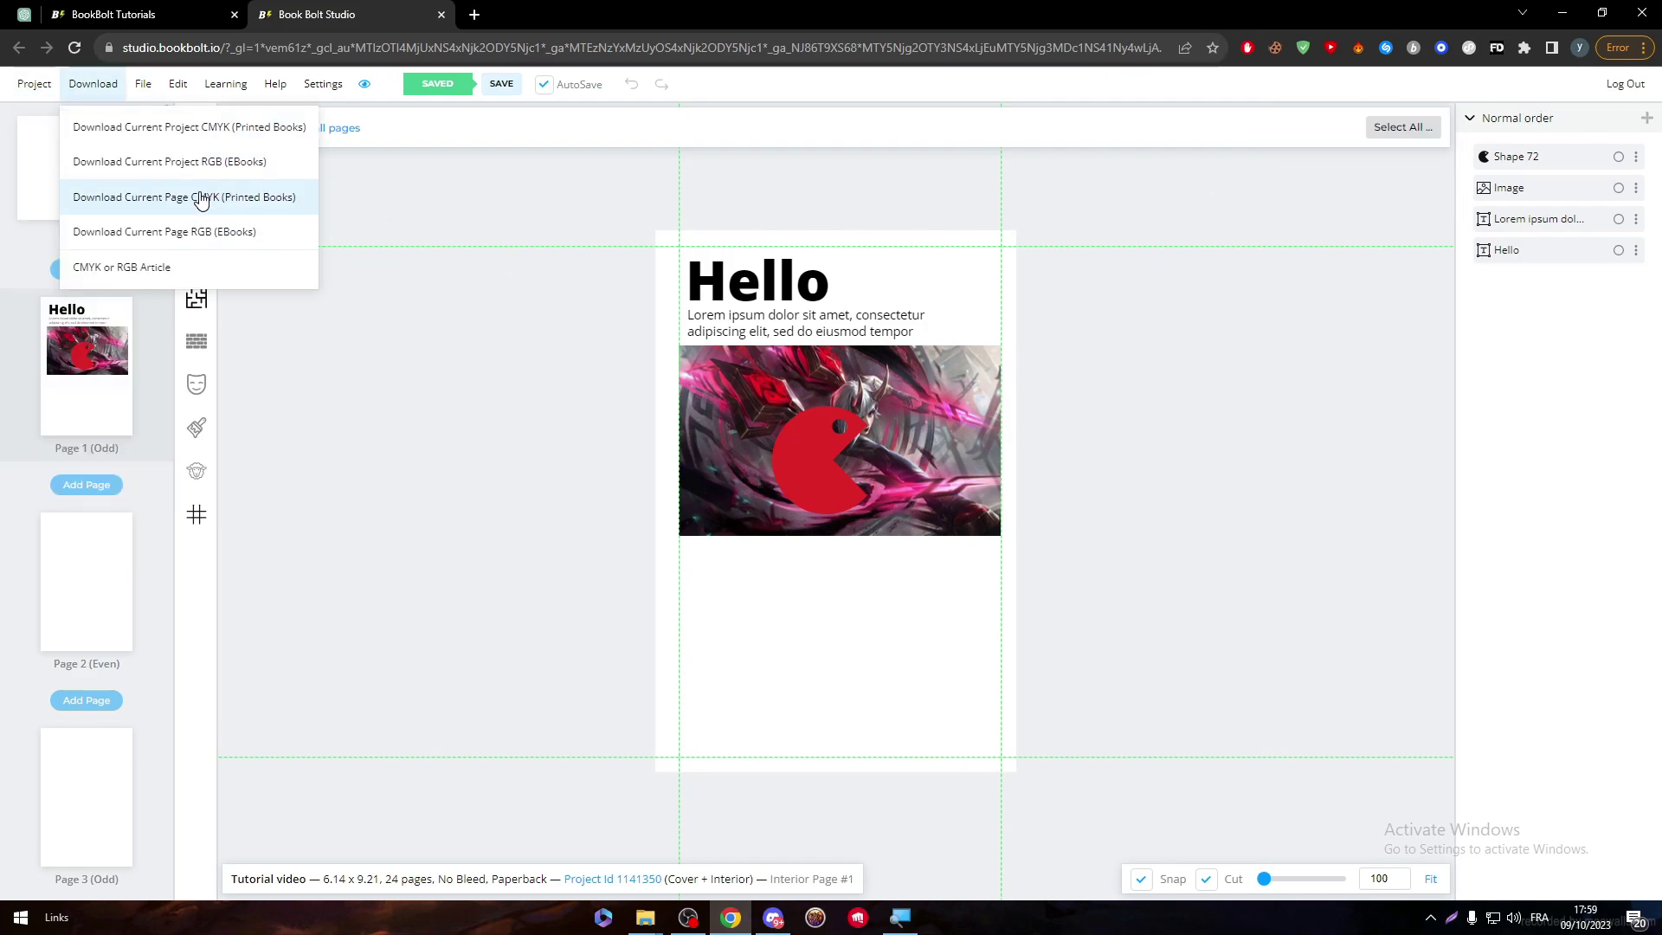
click(34, 84)
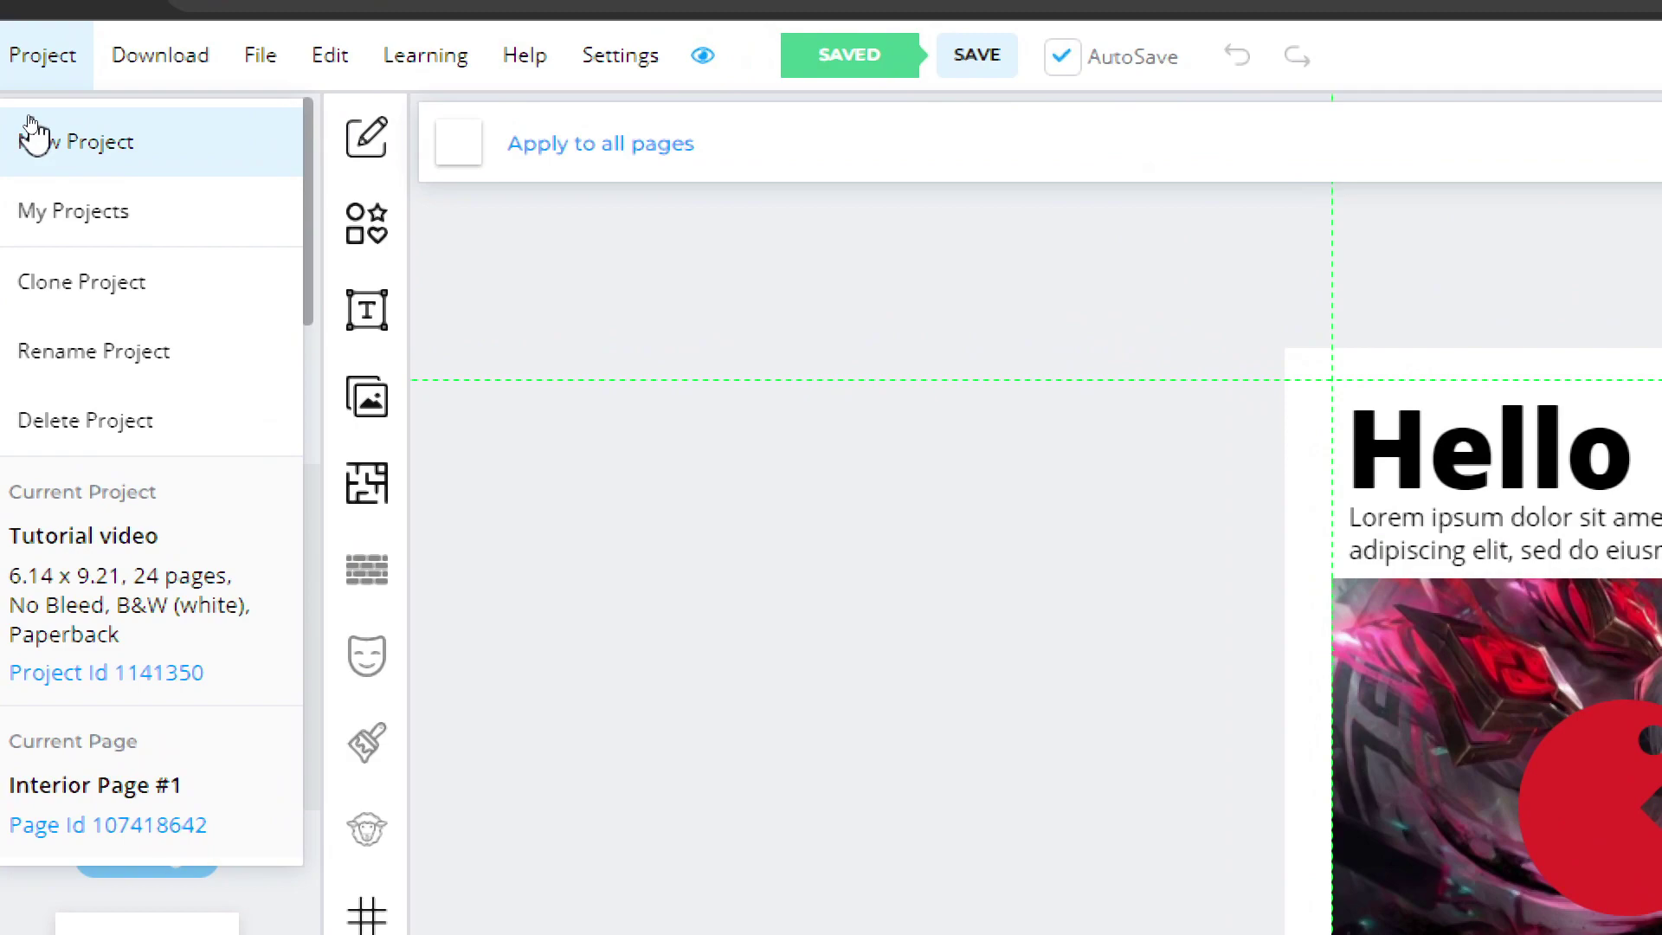
click(39, 146)
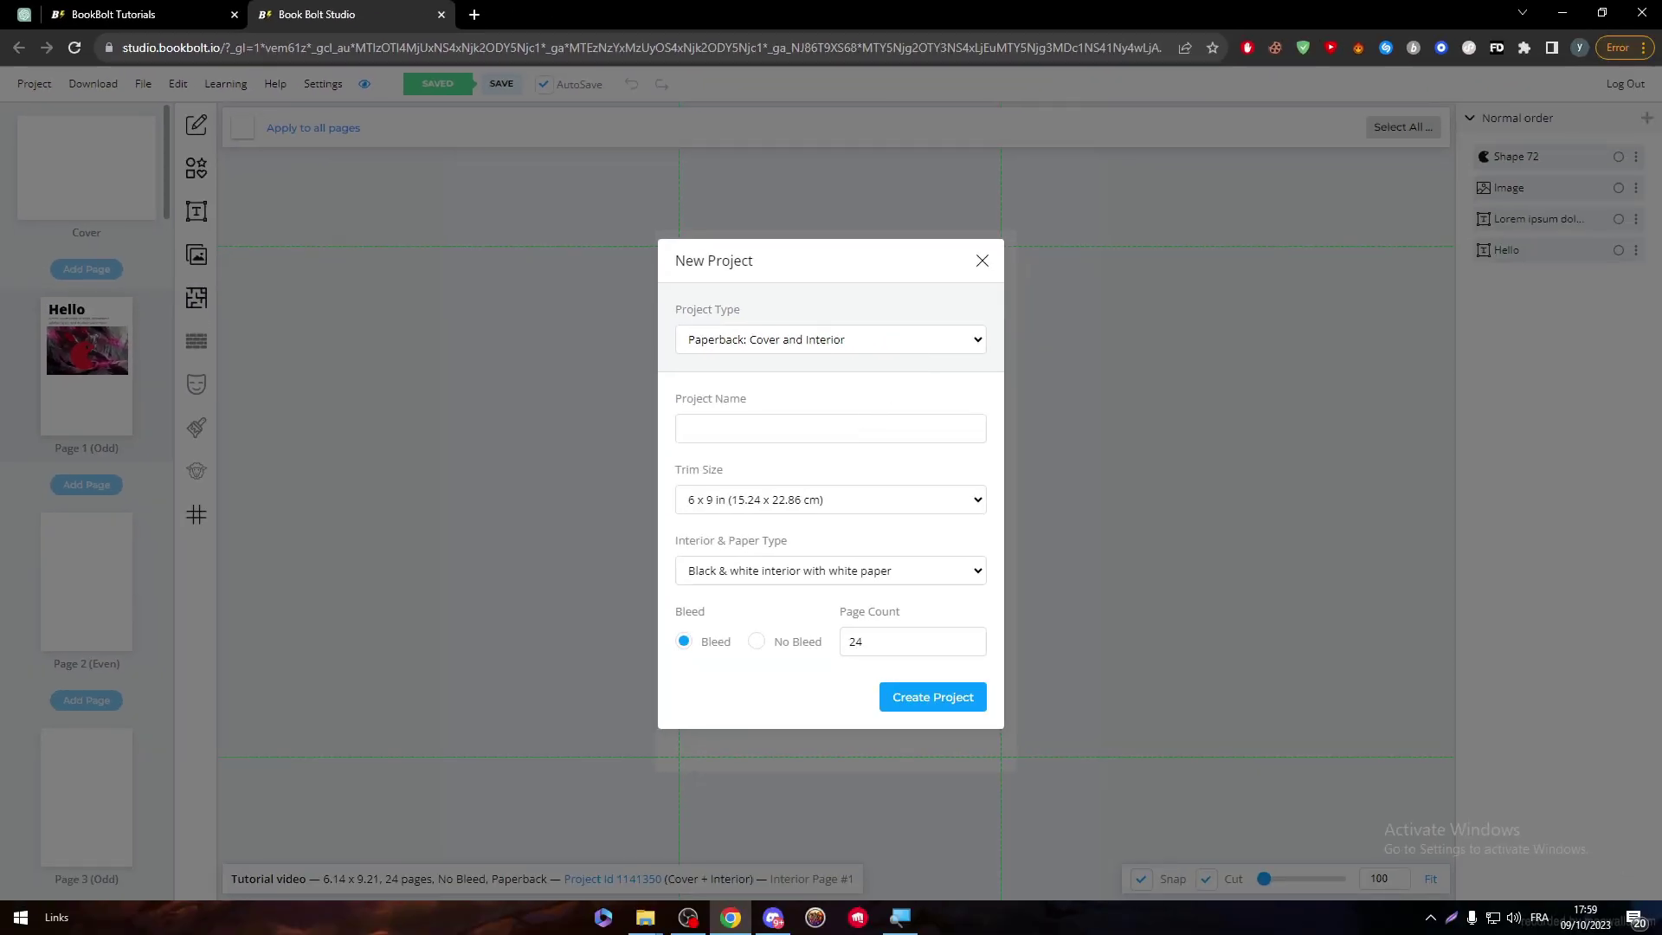
click(830, 429)
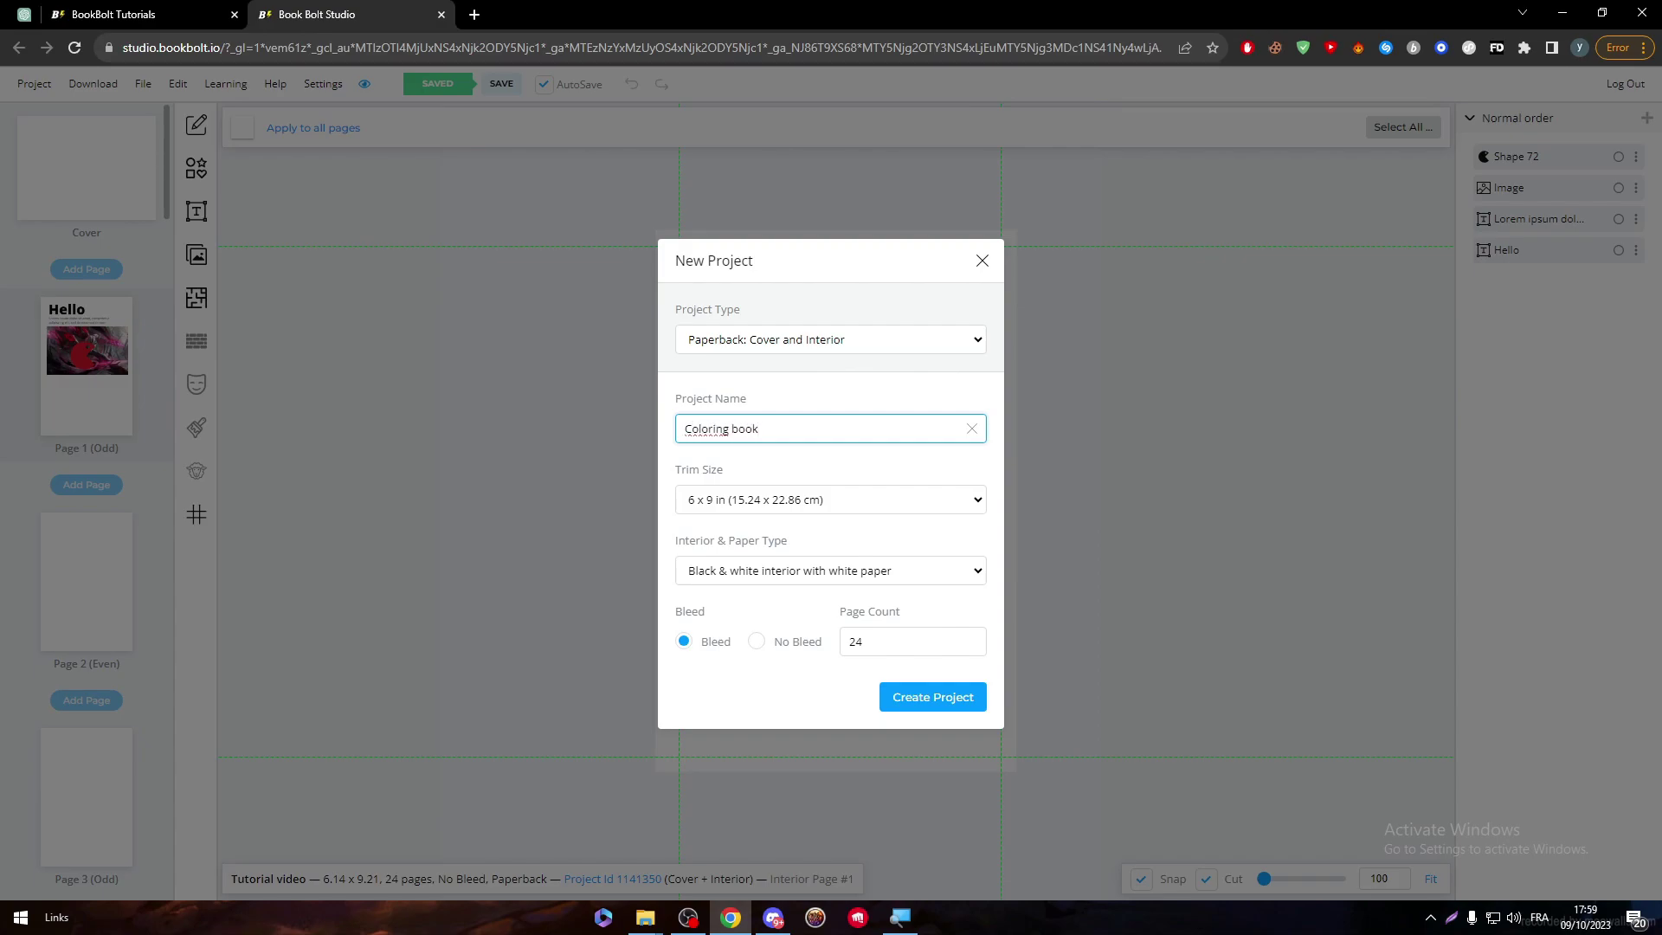
- Choose 7 x 10 in trim size and standard color interior with white paper
key(Tab)
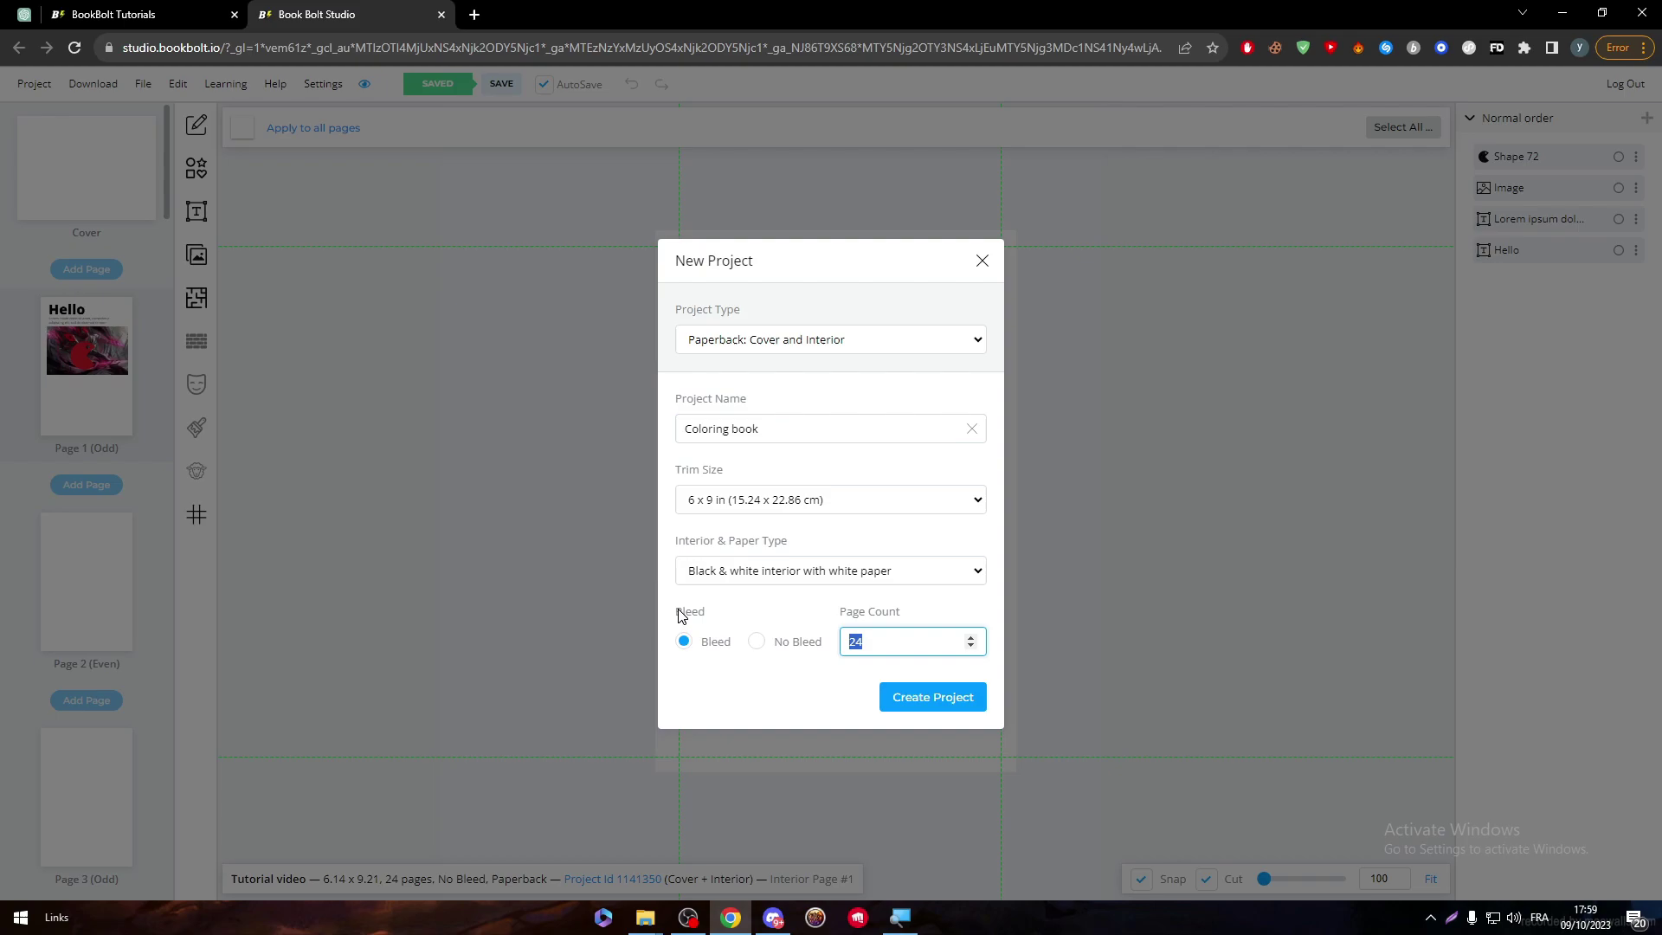
click(772, 698)
click(835, 502)
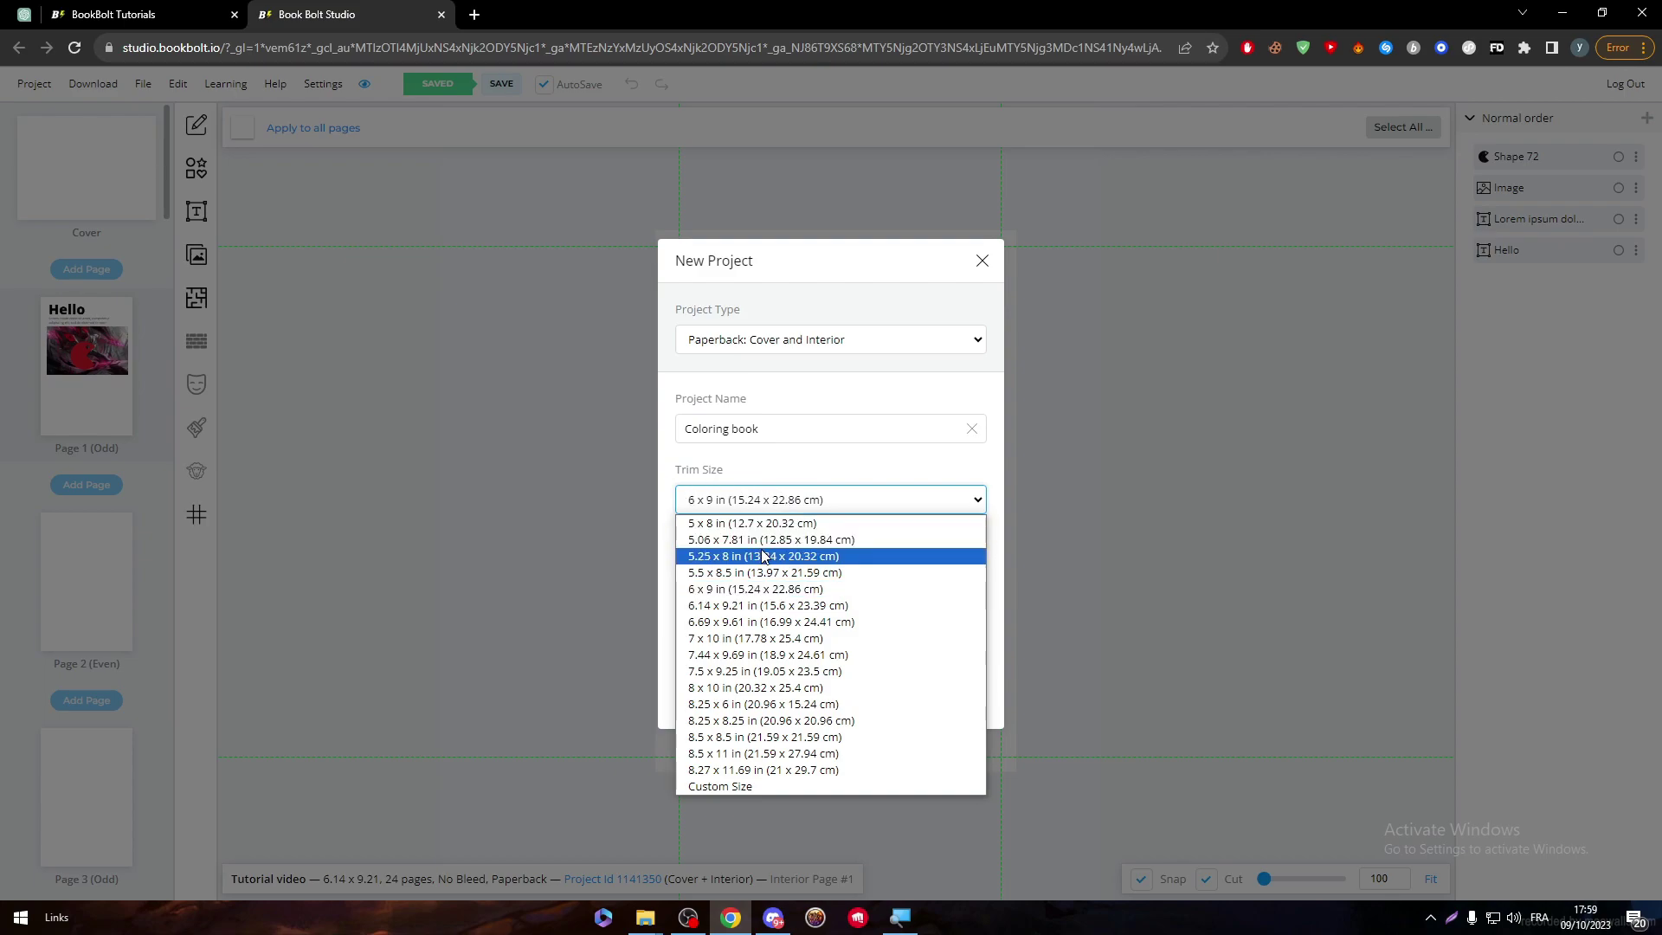
click(760, 641)
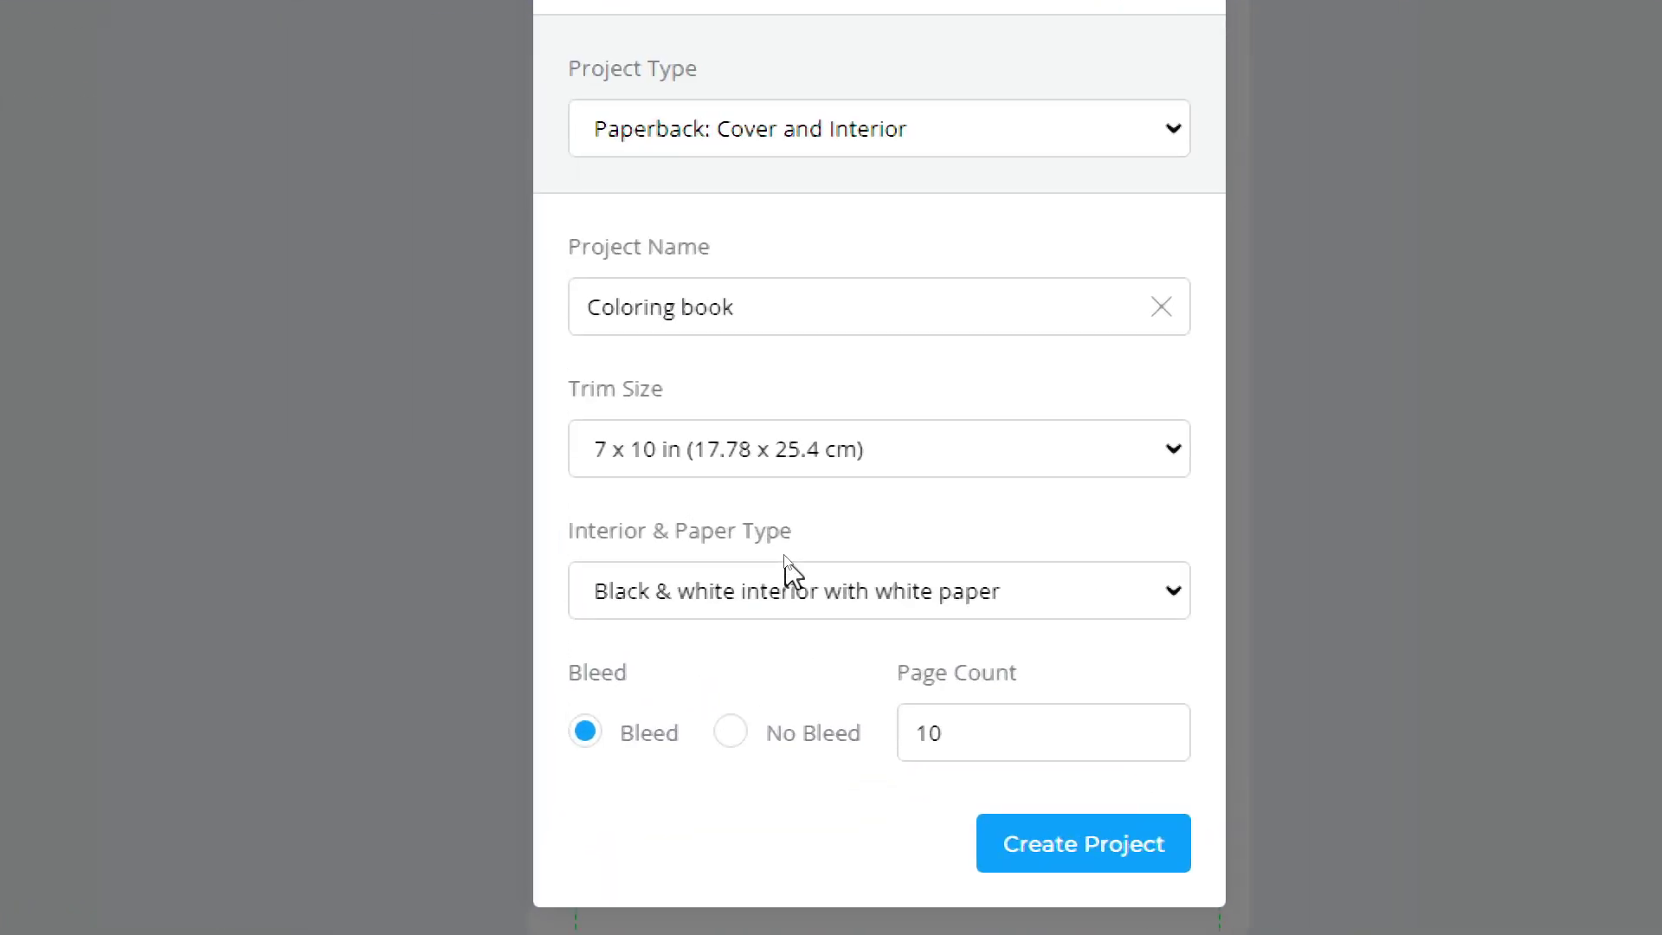
click(741, 579)
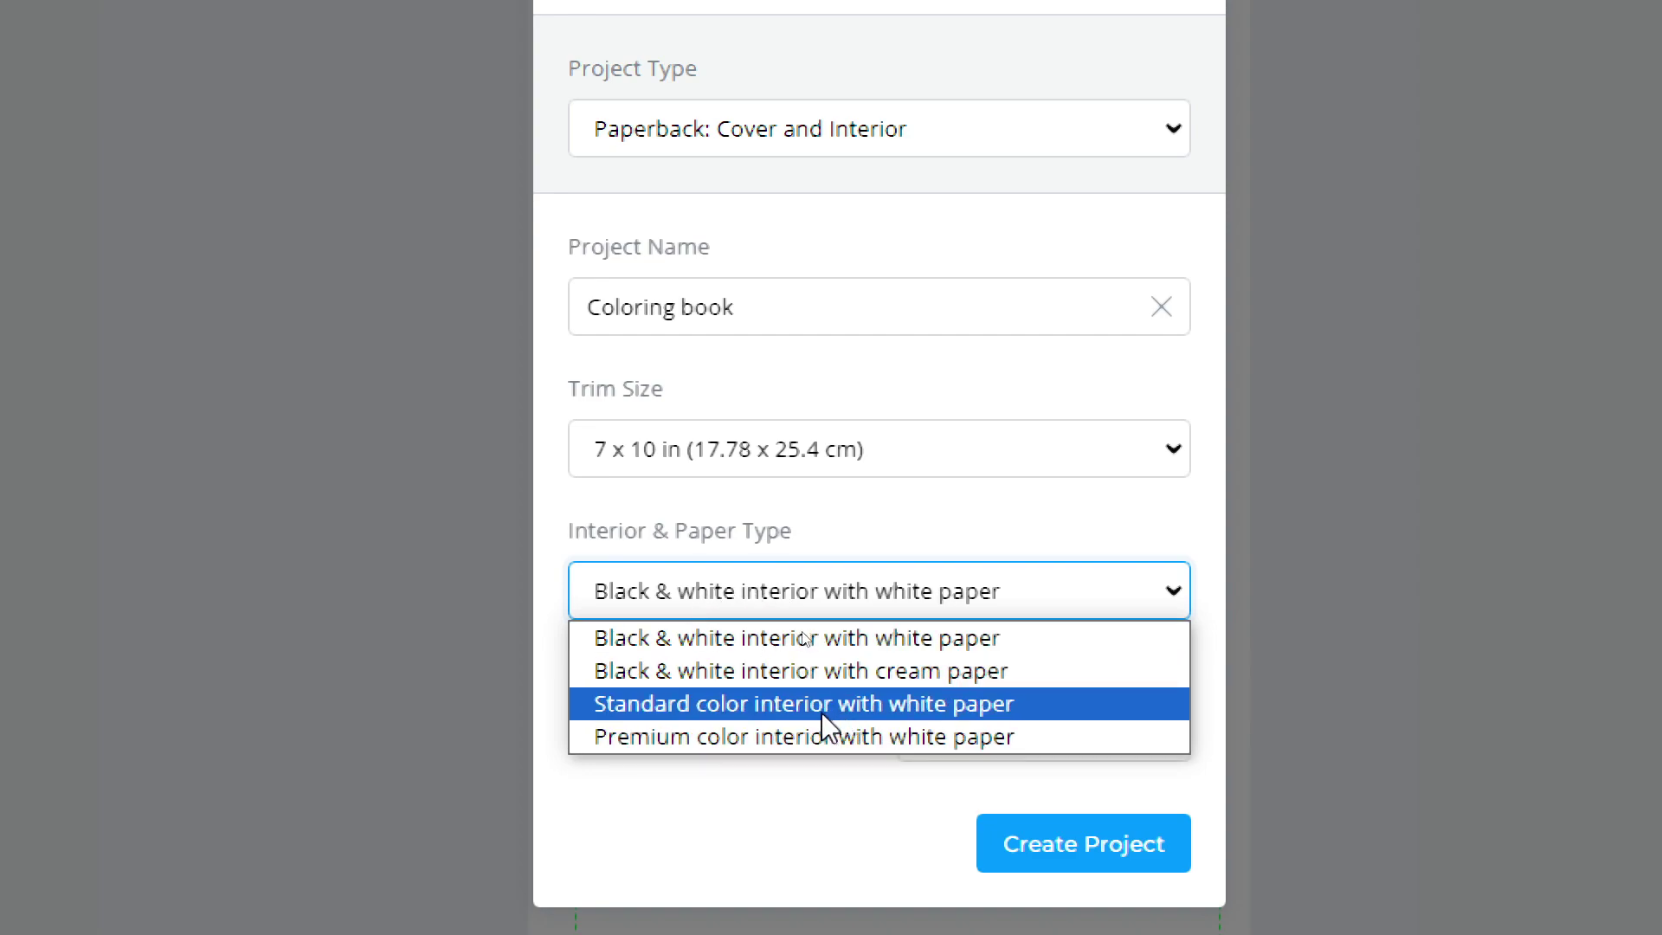
click(742, 716)
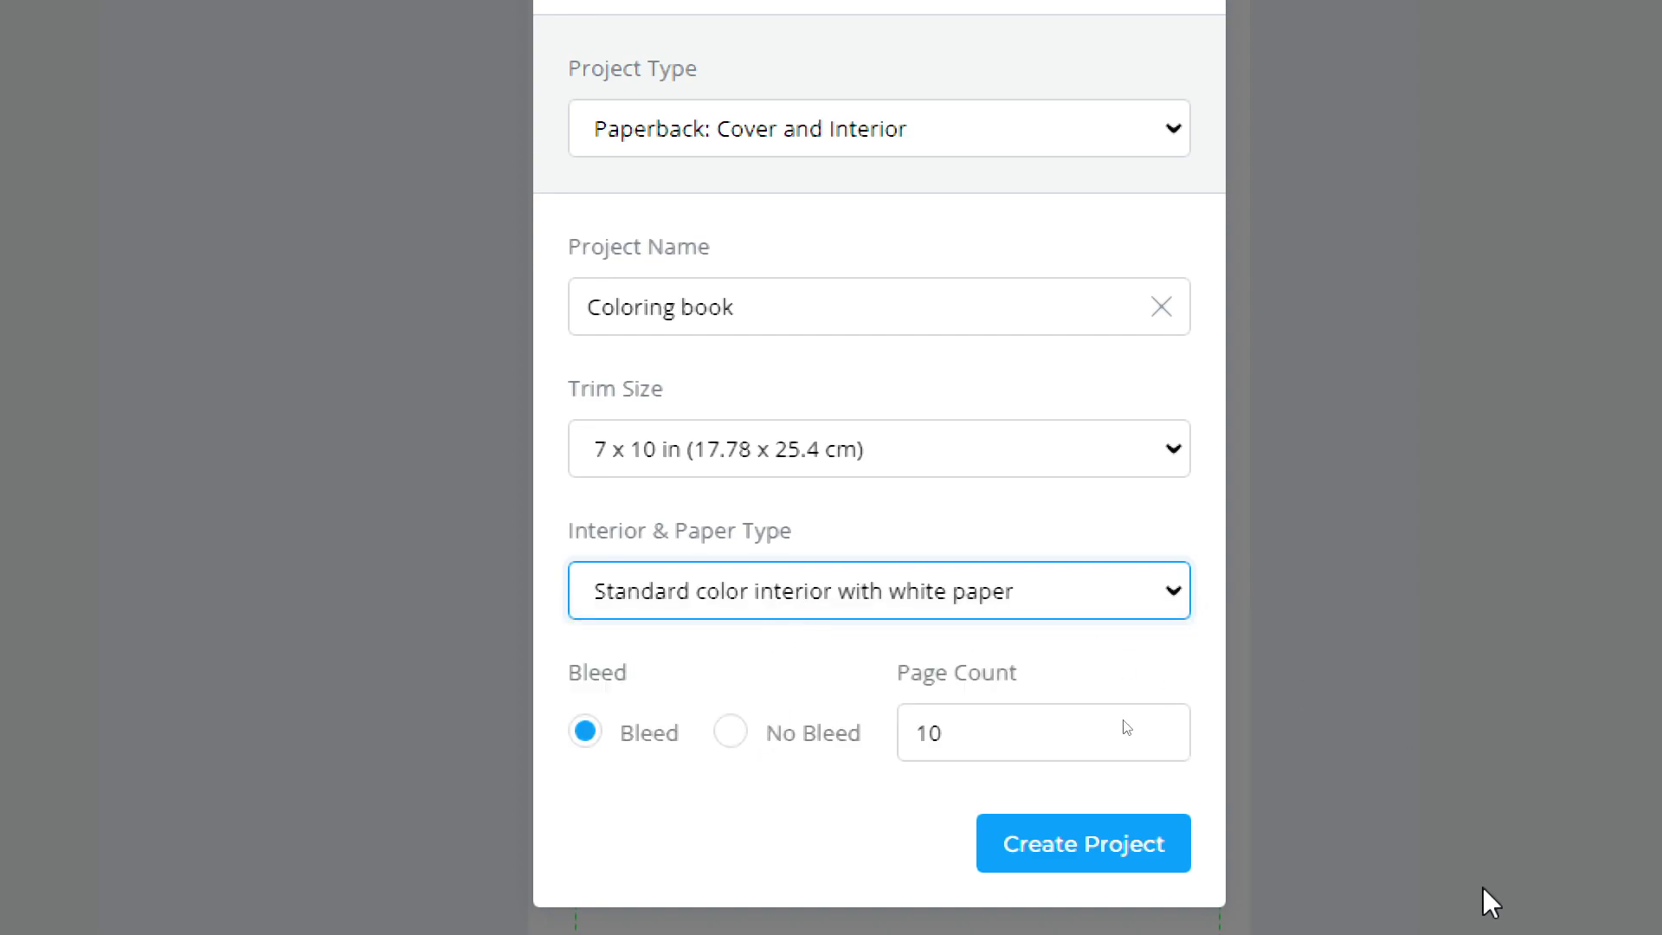
- Correct the page count to 72 and create the project
click(1034, 849)
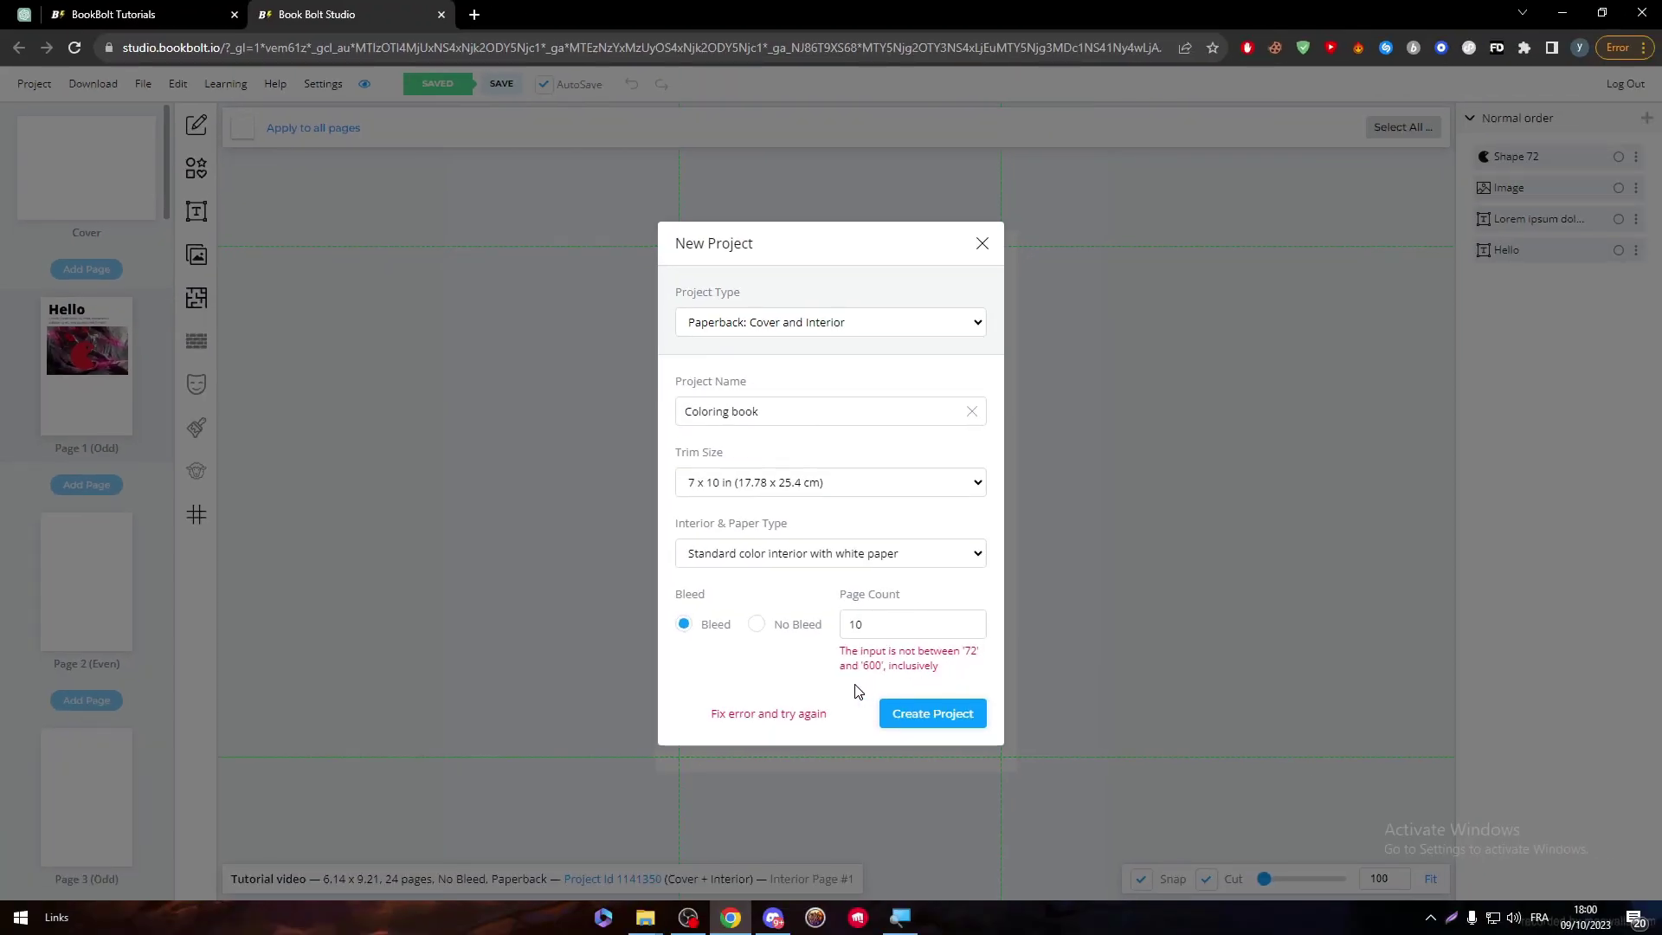
double_click(857, 624)
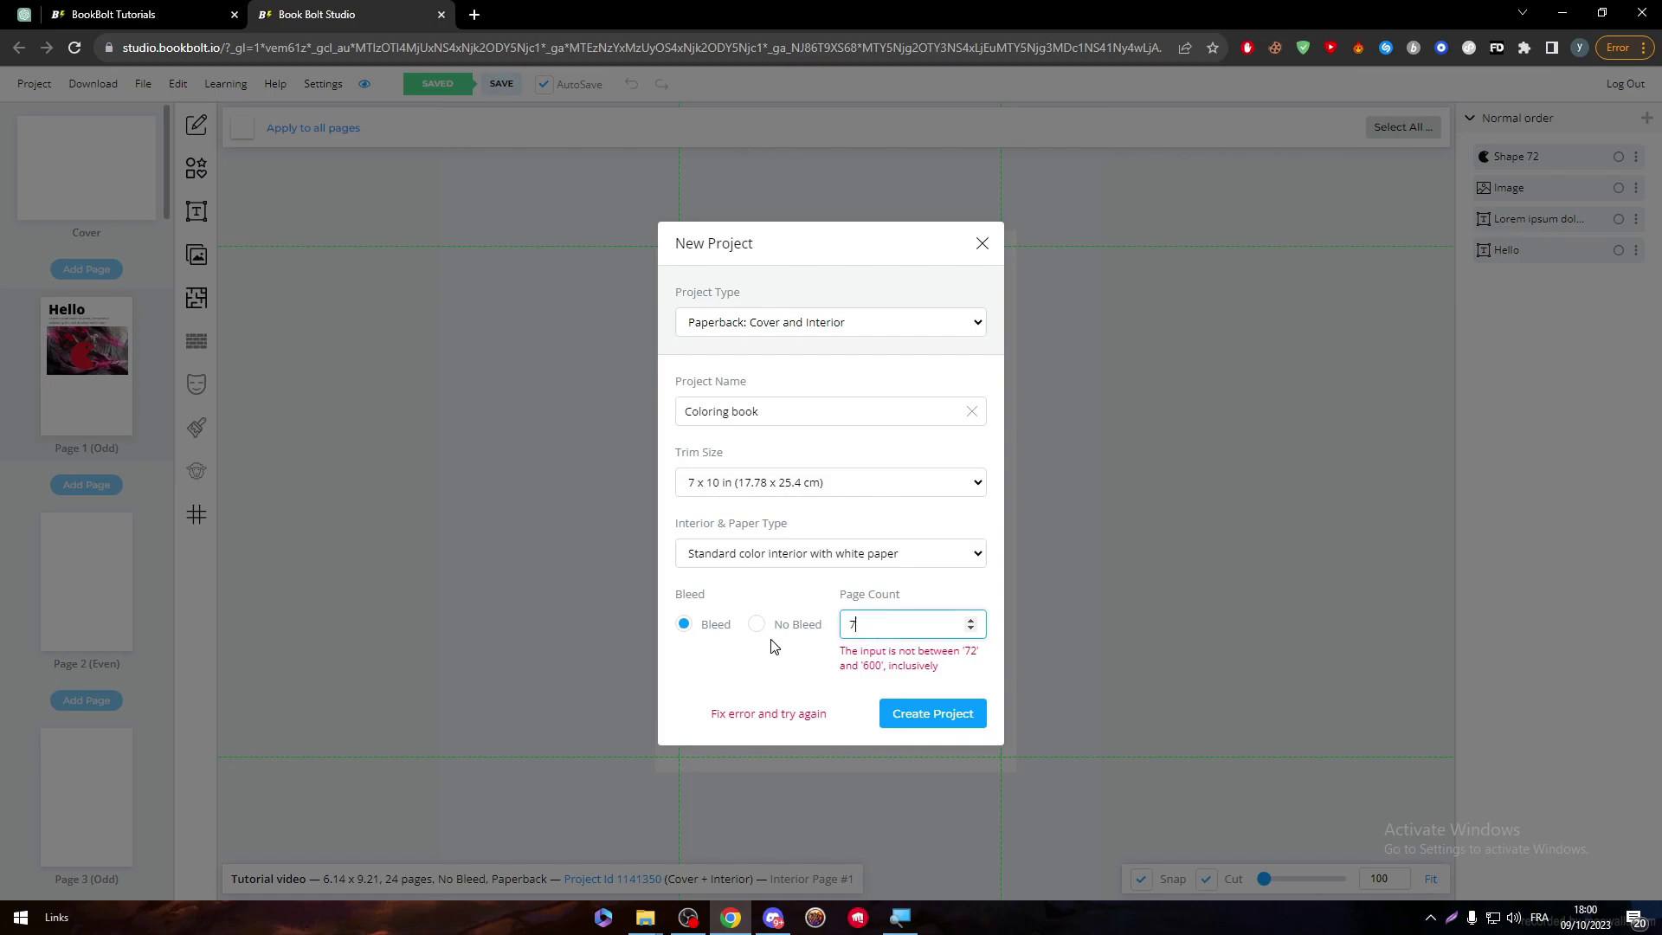
click(918, 714)
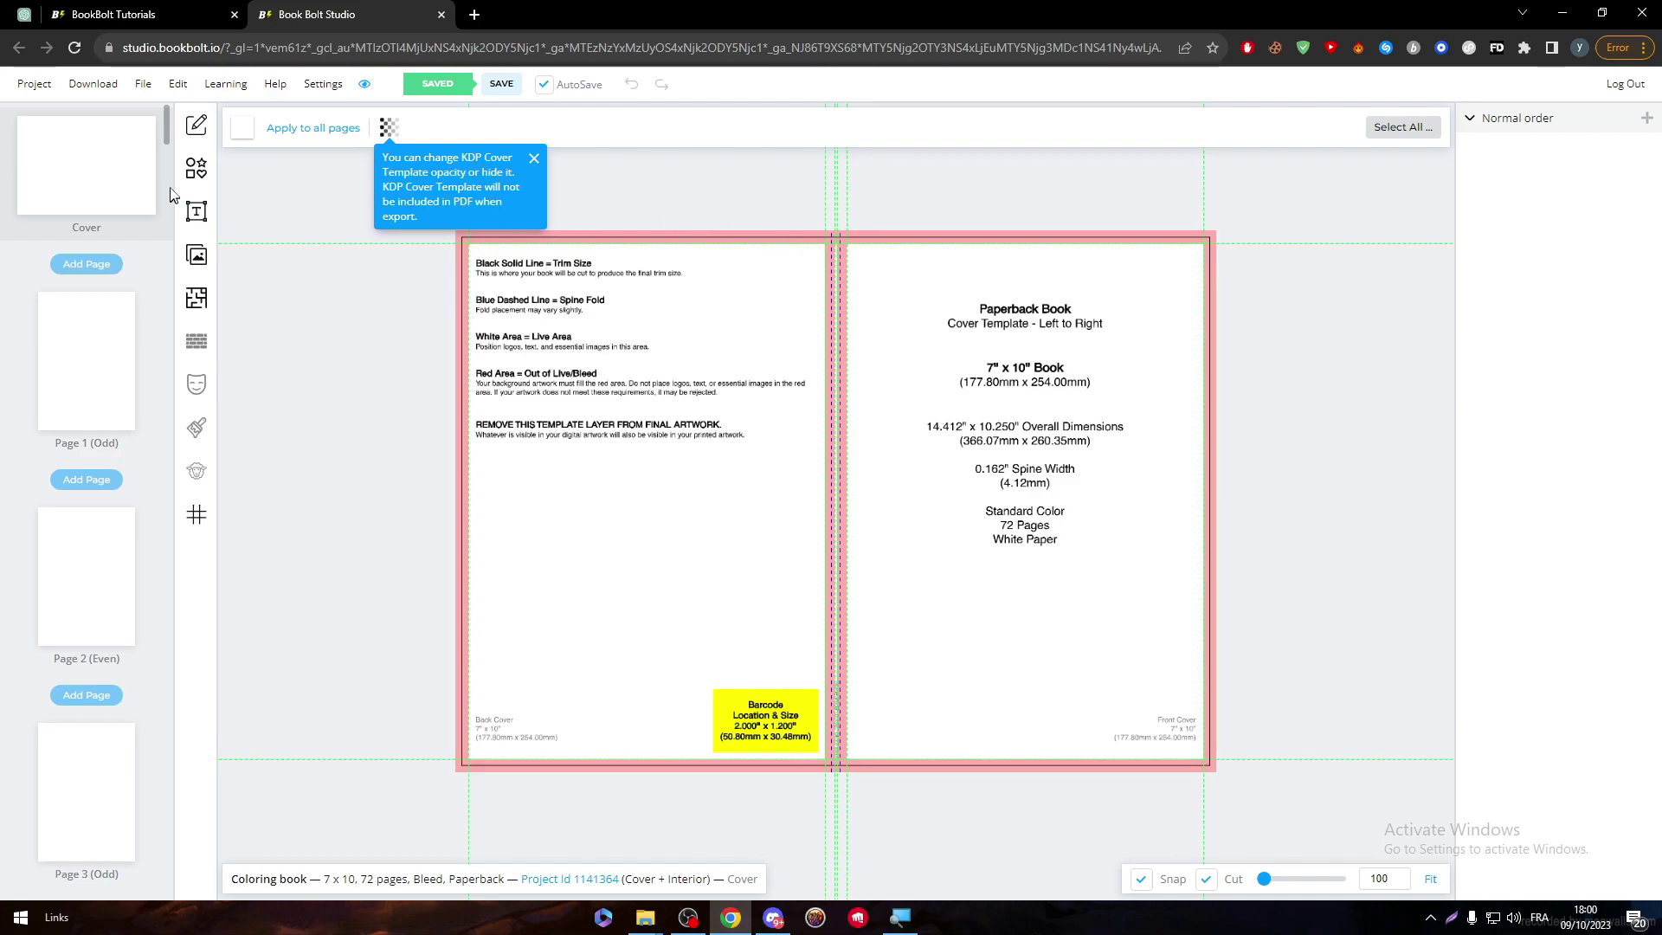
click(534, 159)
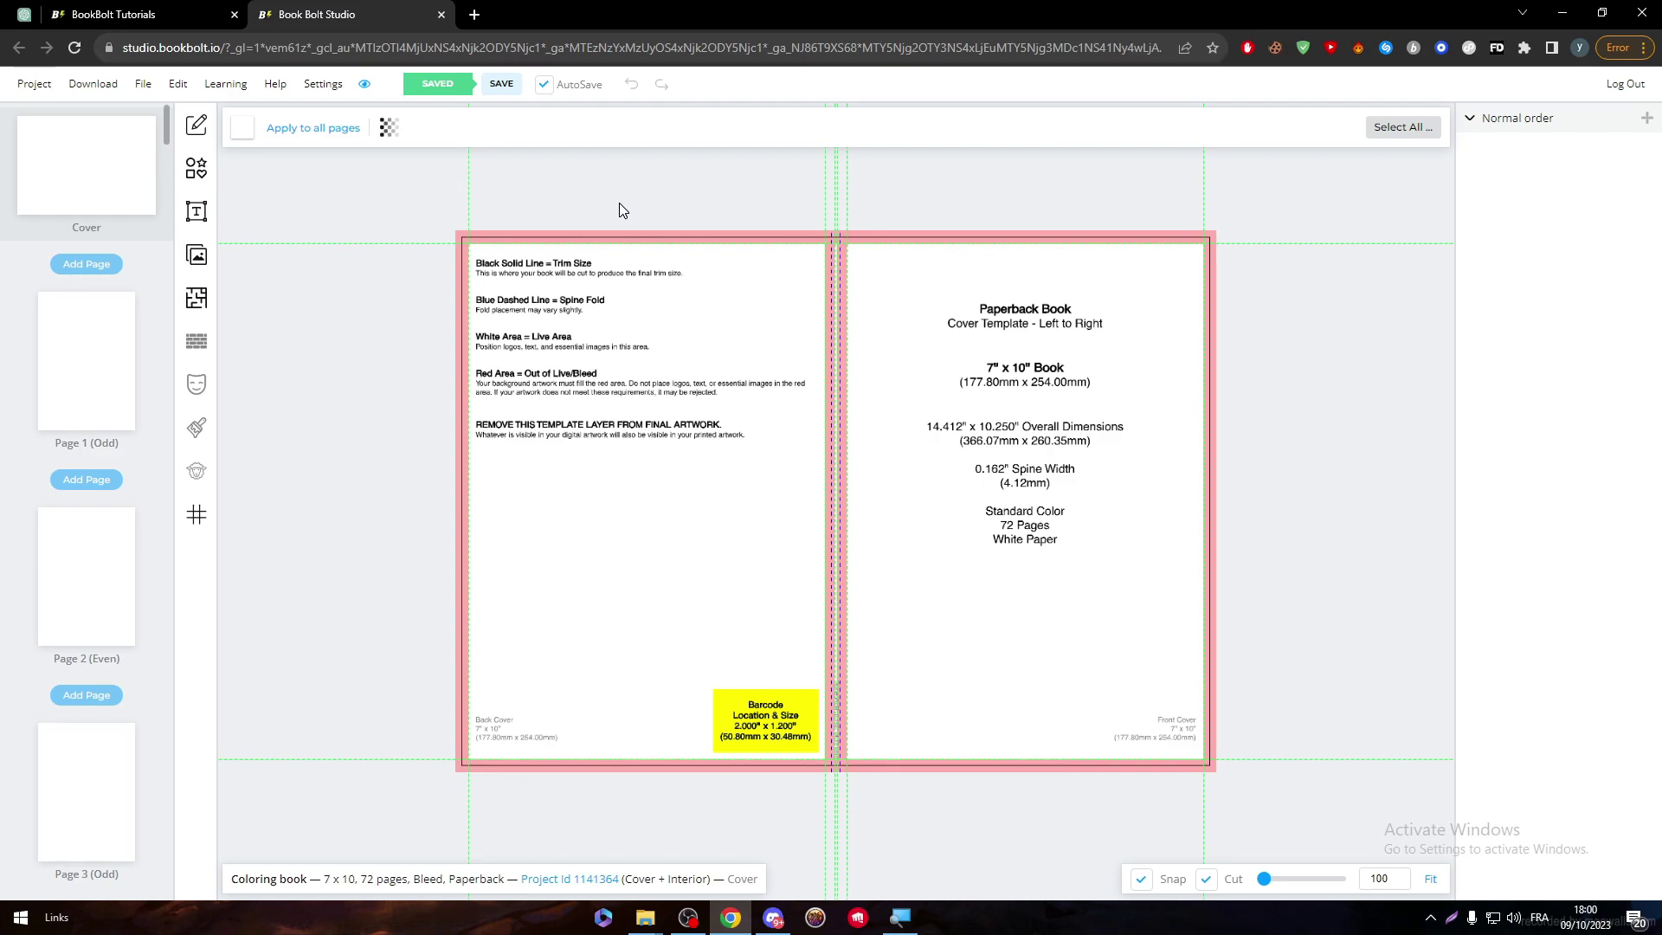
- Search Google Images for 'BOOK COVER', preview the Psychology of Money cover, then return to Studio
click(475, 15)
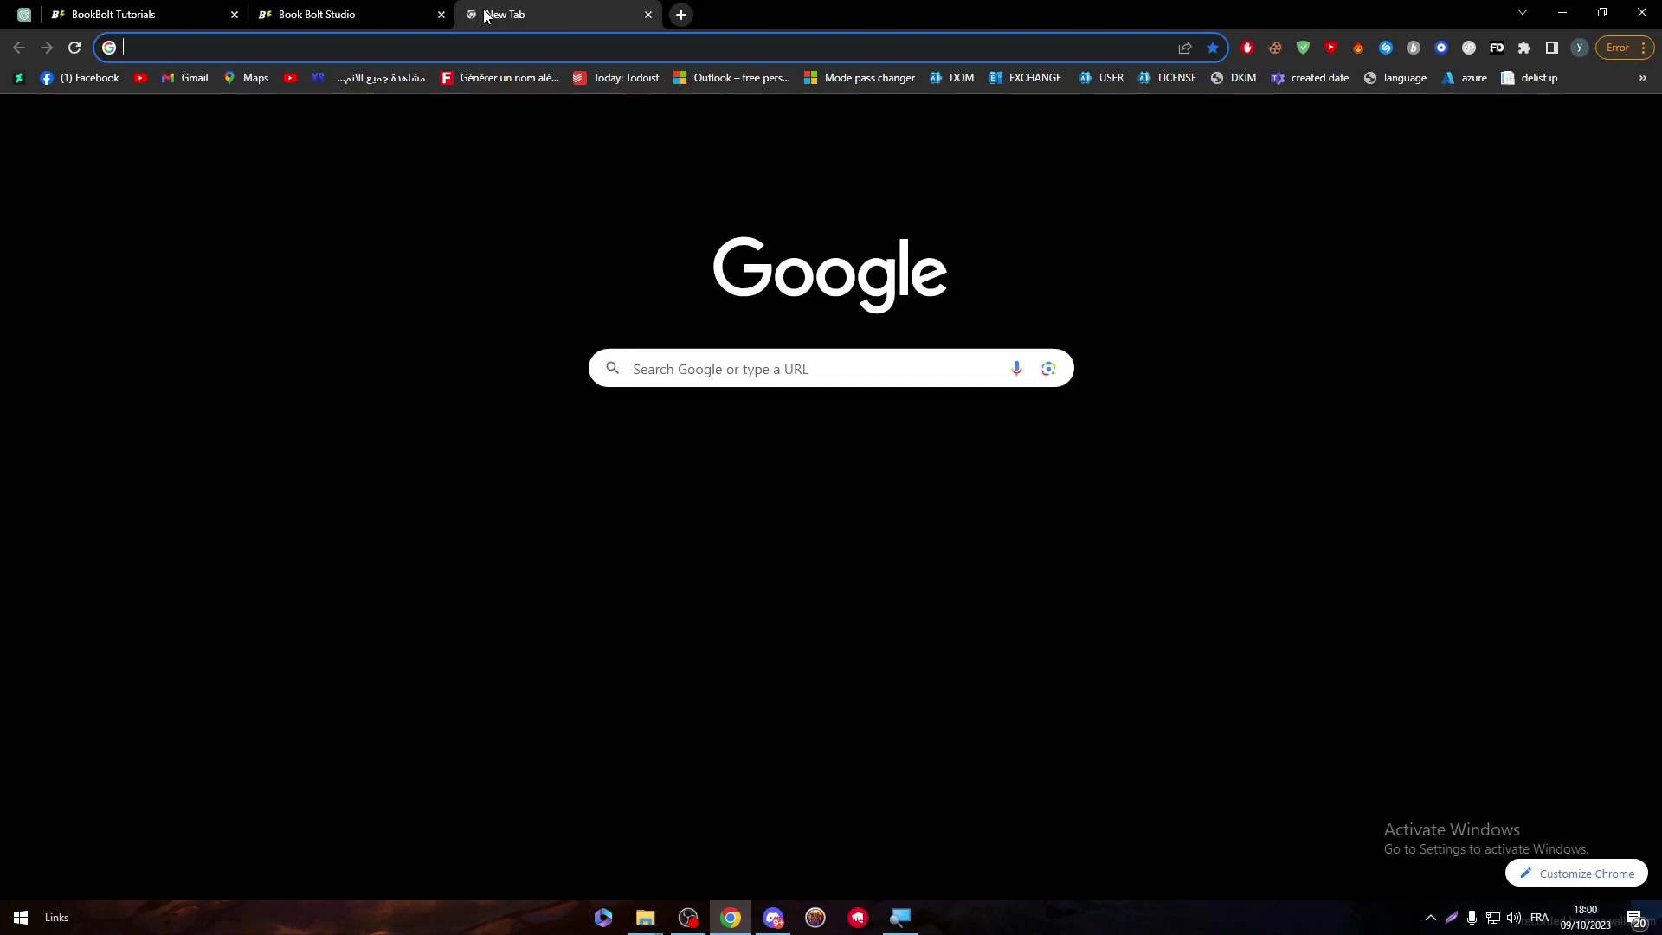
text(c)
key(BackSpace)
key(BackSpace)
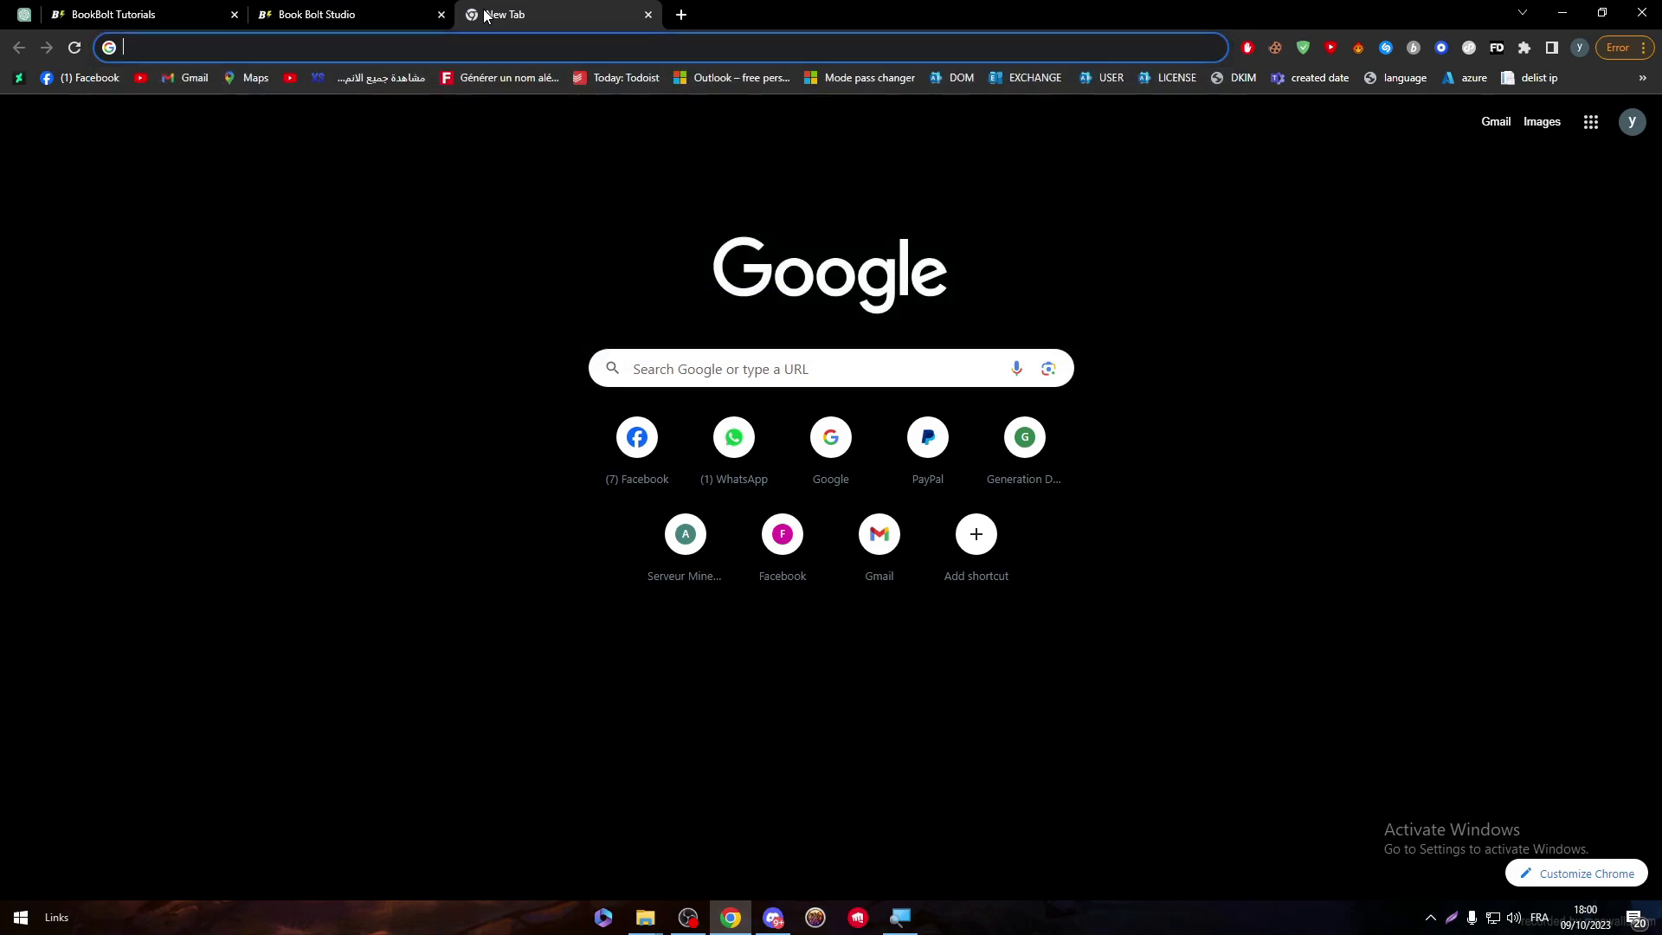
text(BOOK COVER)
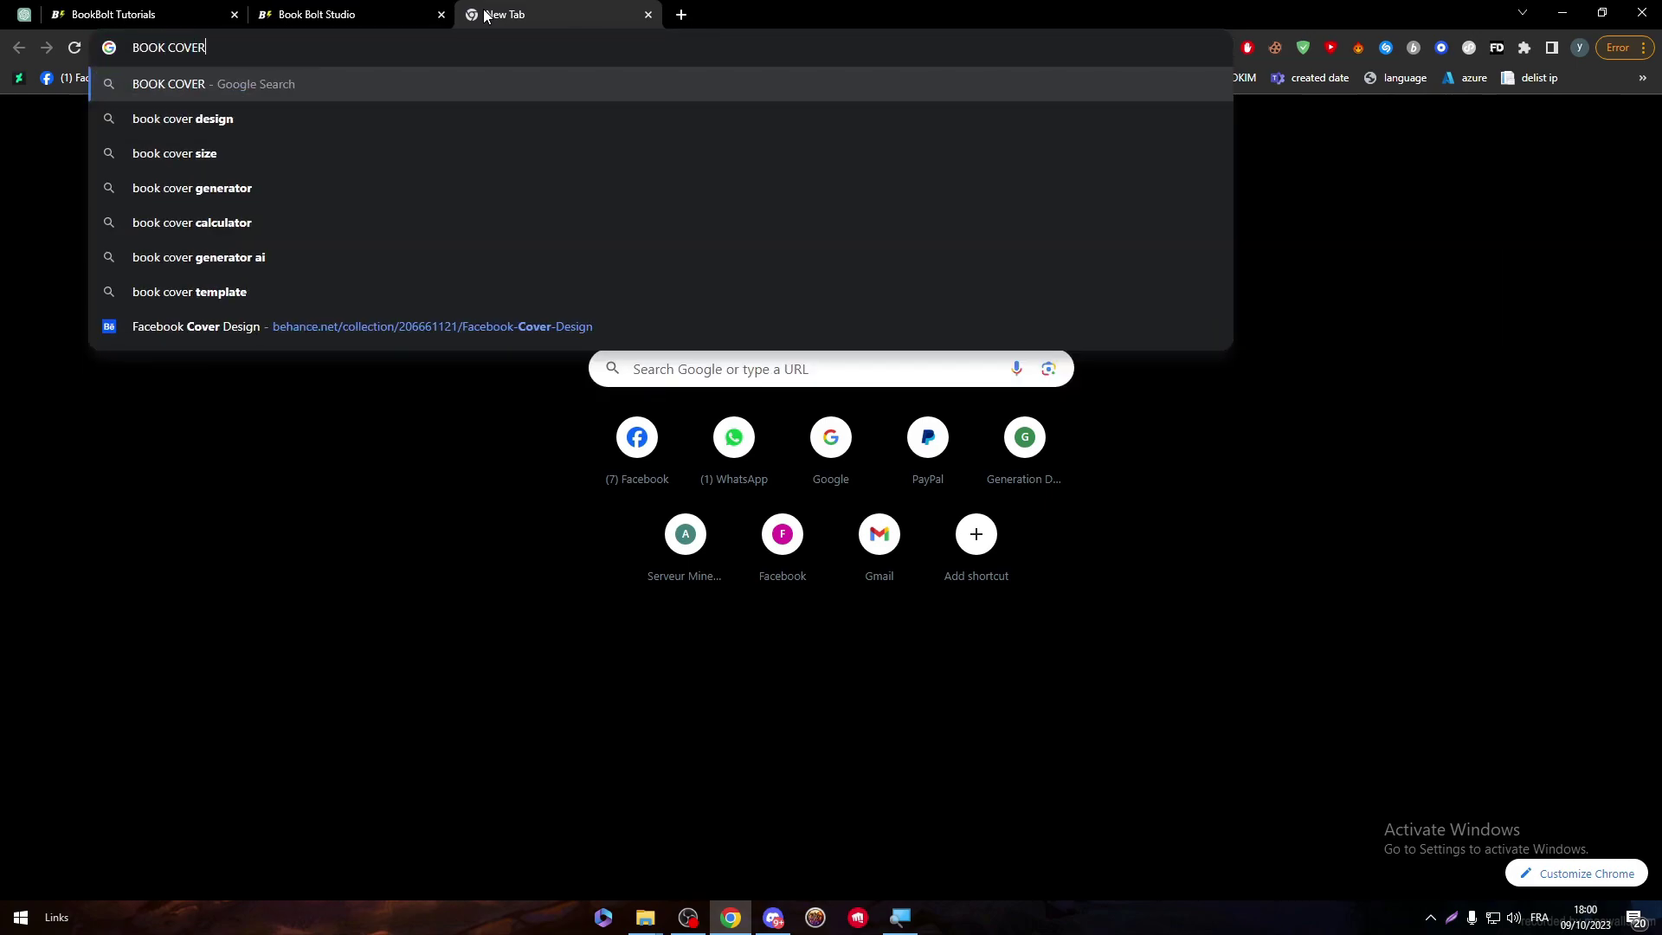
drag(485, 15, 563, 15)
key(Return)
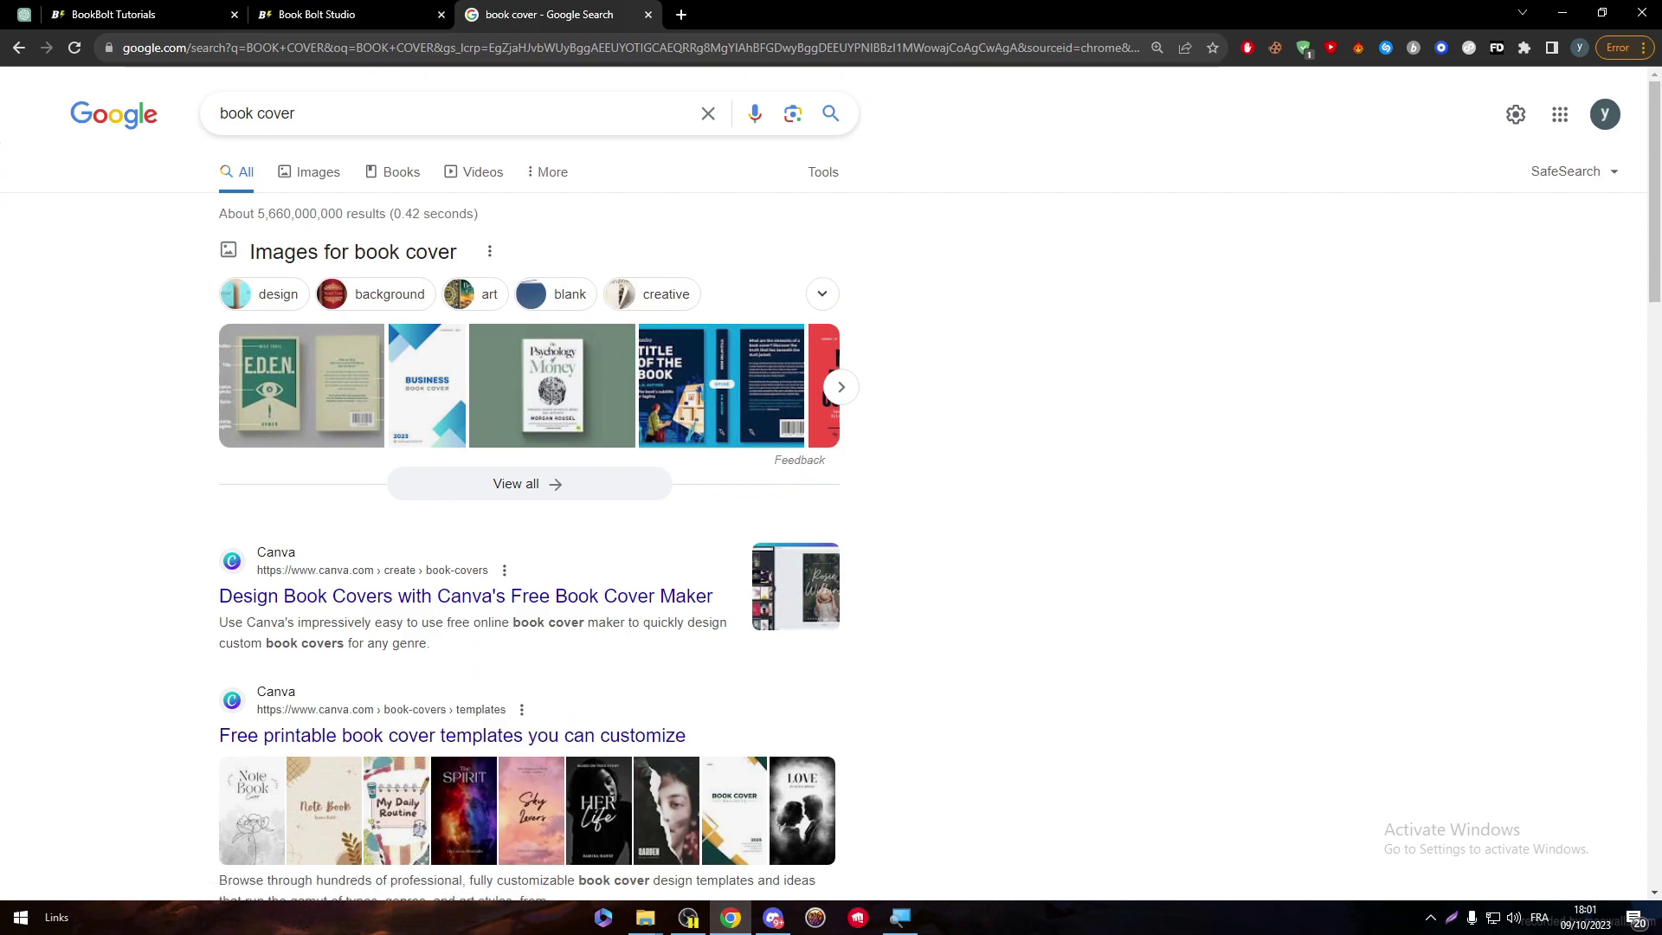
click(302, 171)
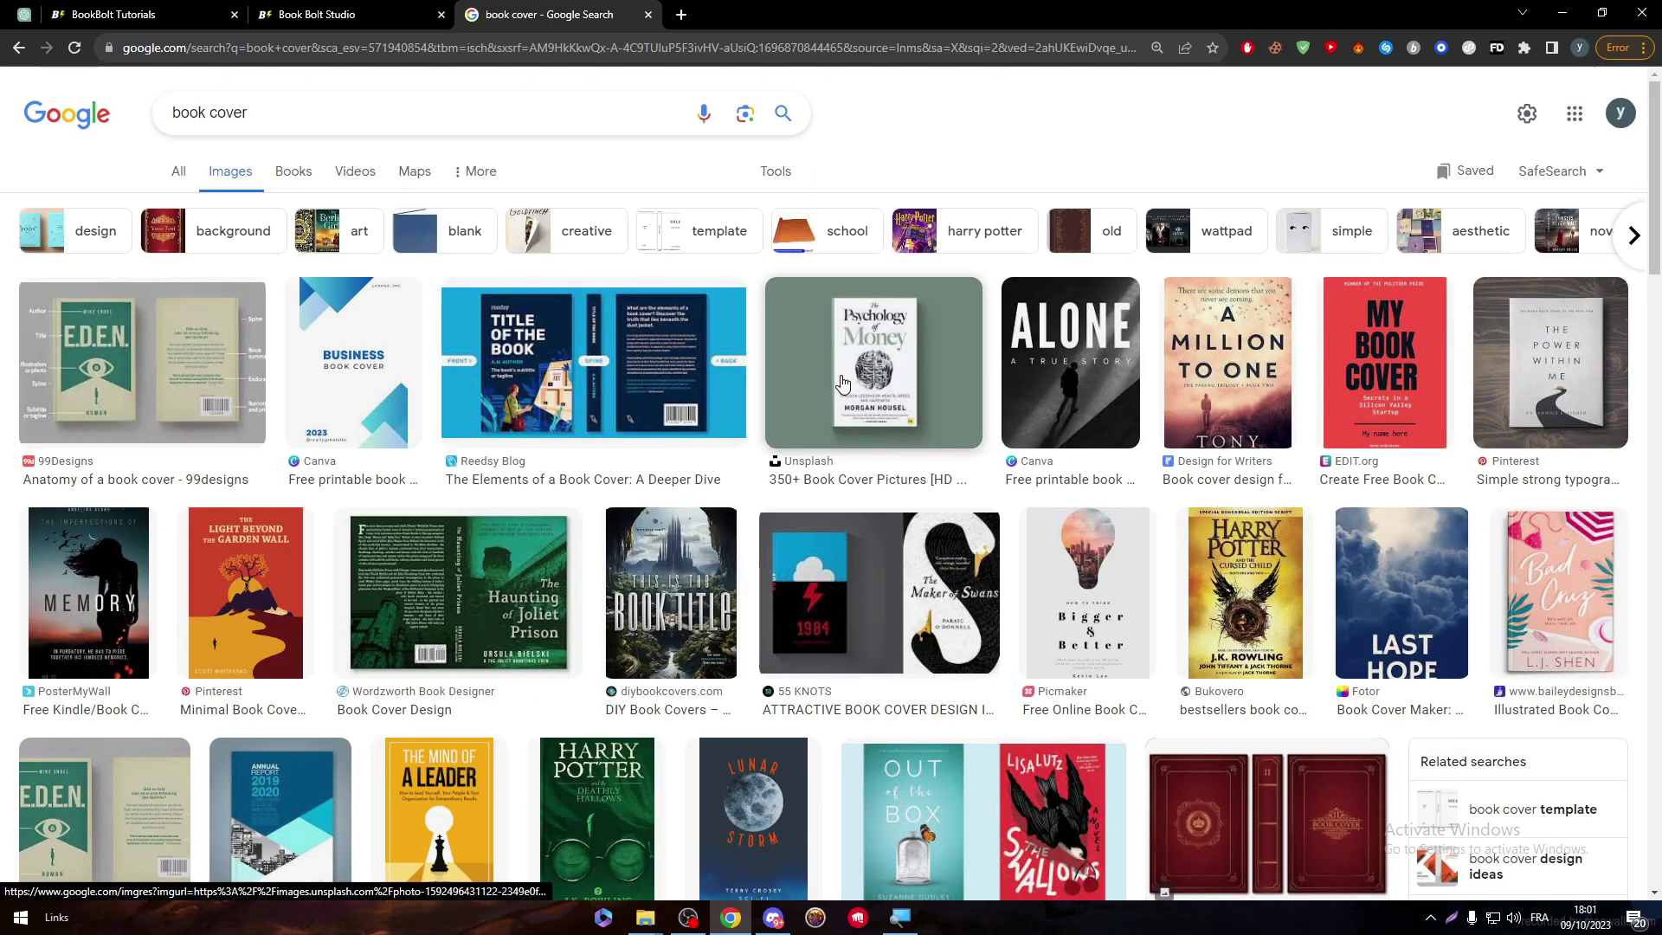
click(853, 385)
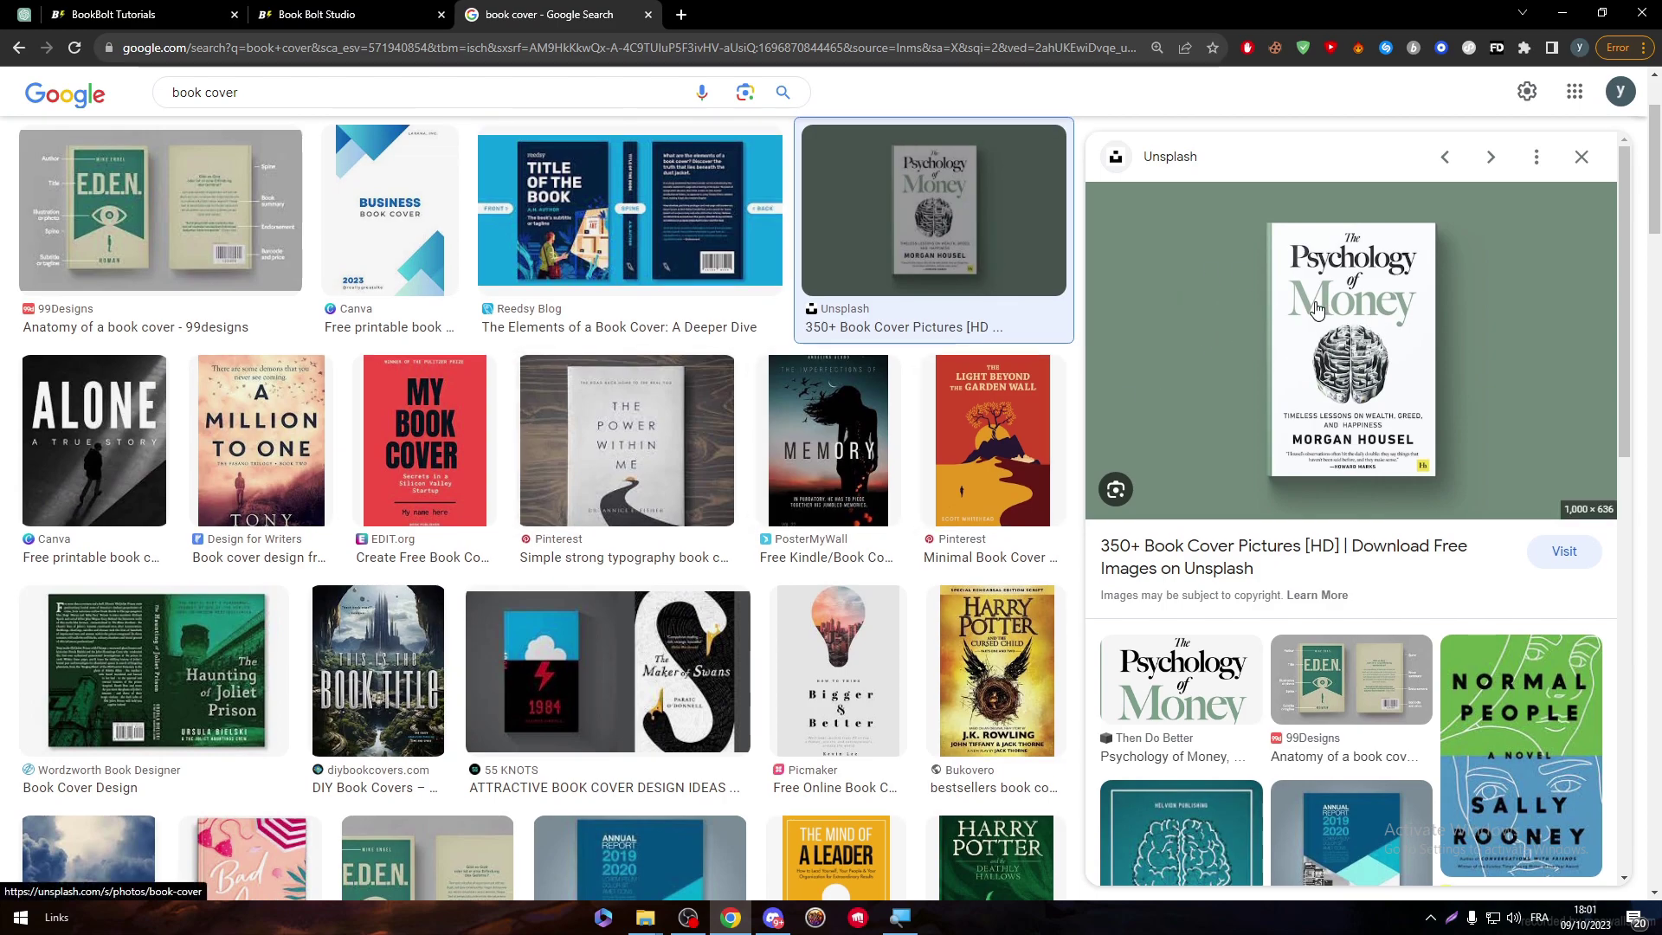
click(338, 13)
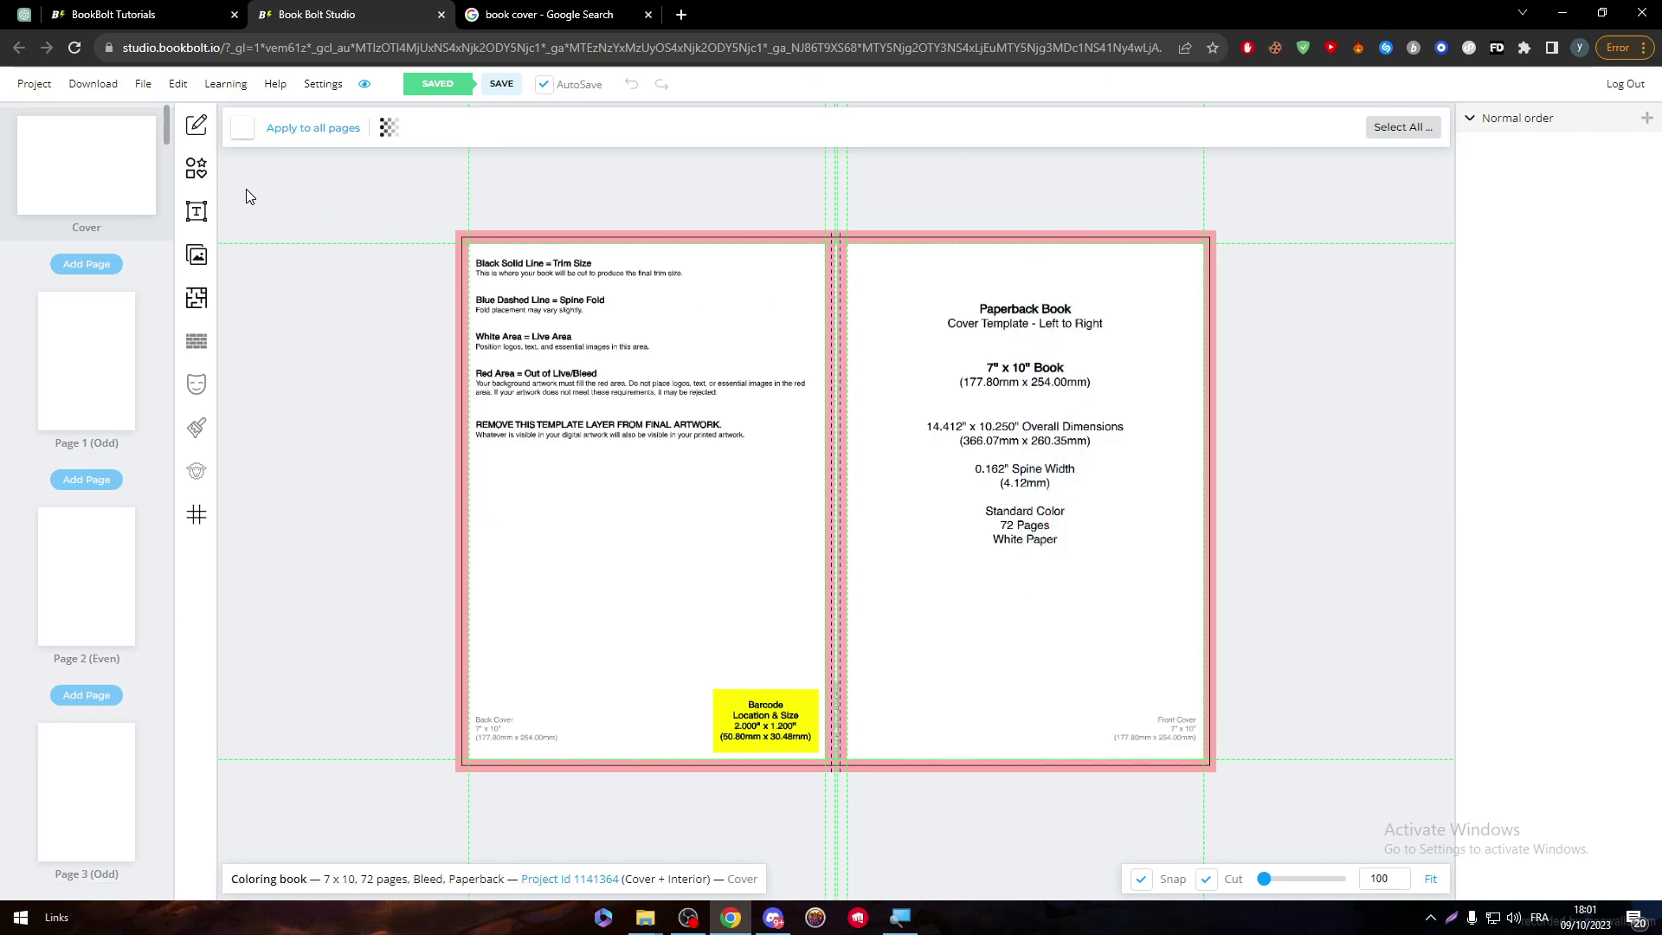
- Add a heading near the top of the front cover reading 'wORLD Of colors'
click(196, 211)
drag(312, 130, 1225, 325)
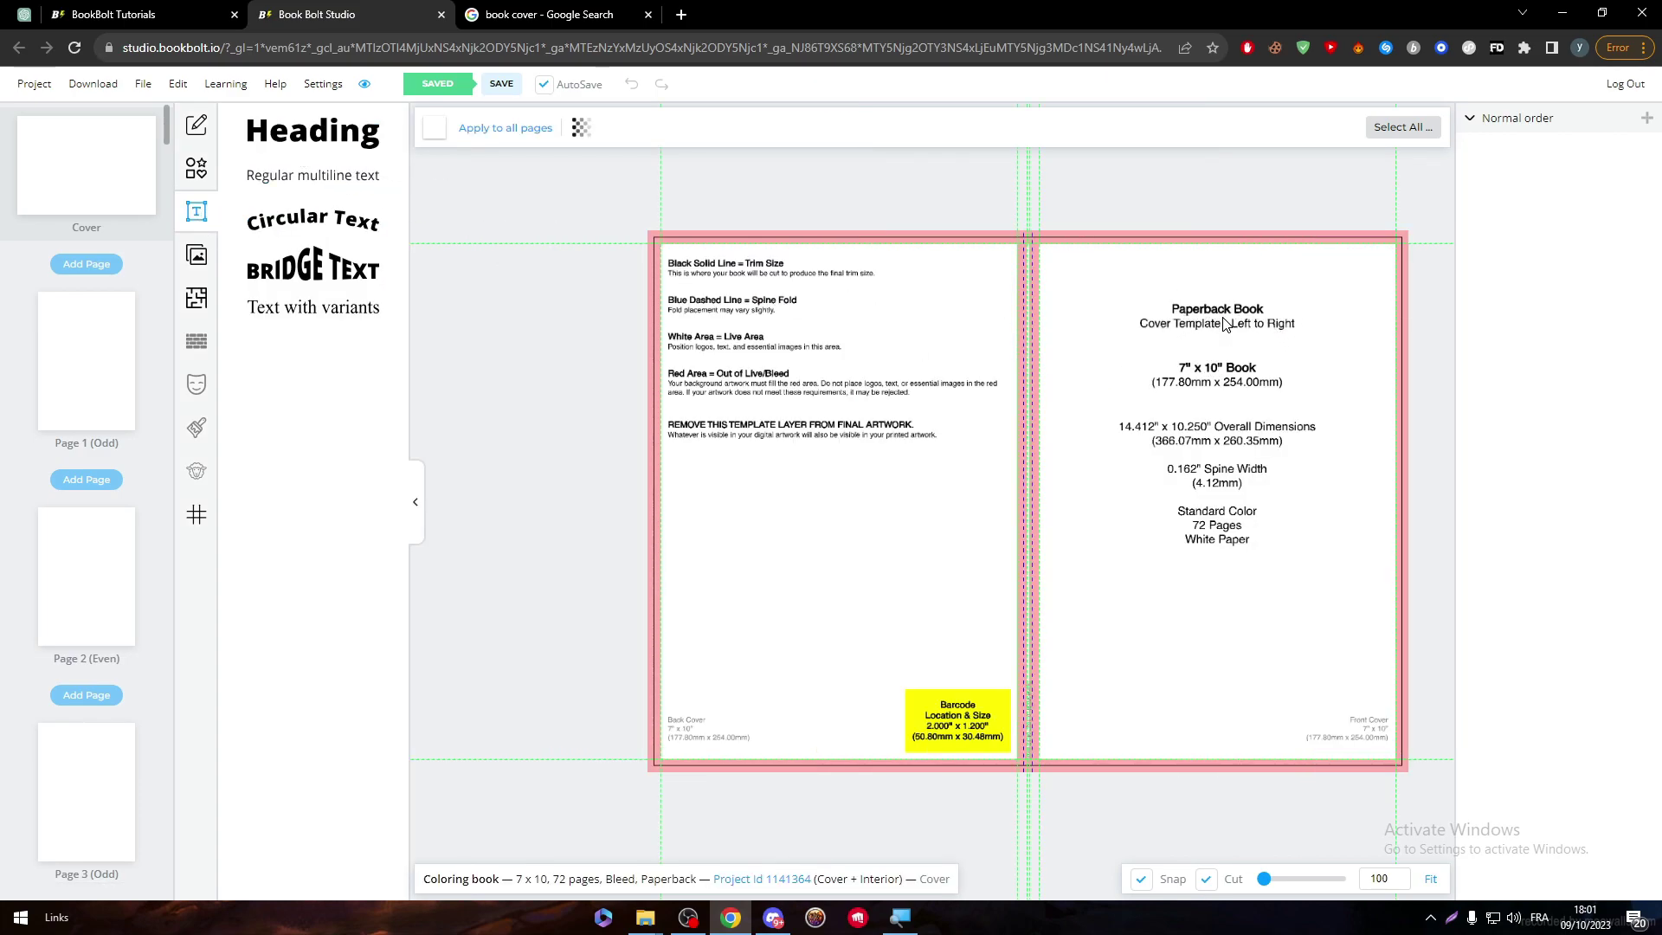
click(313, 130)
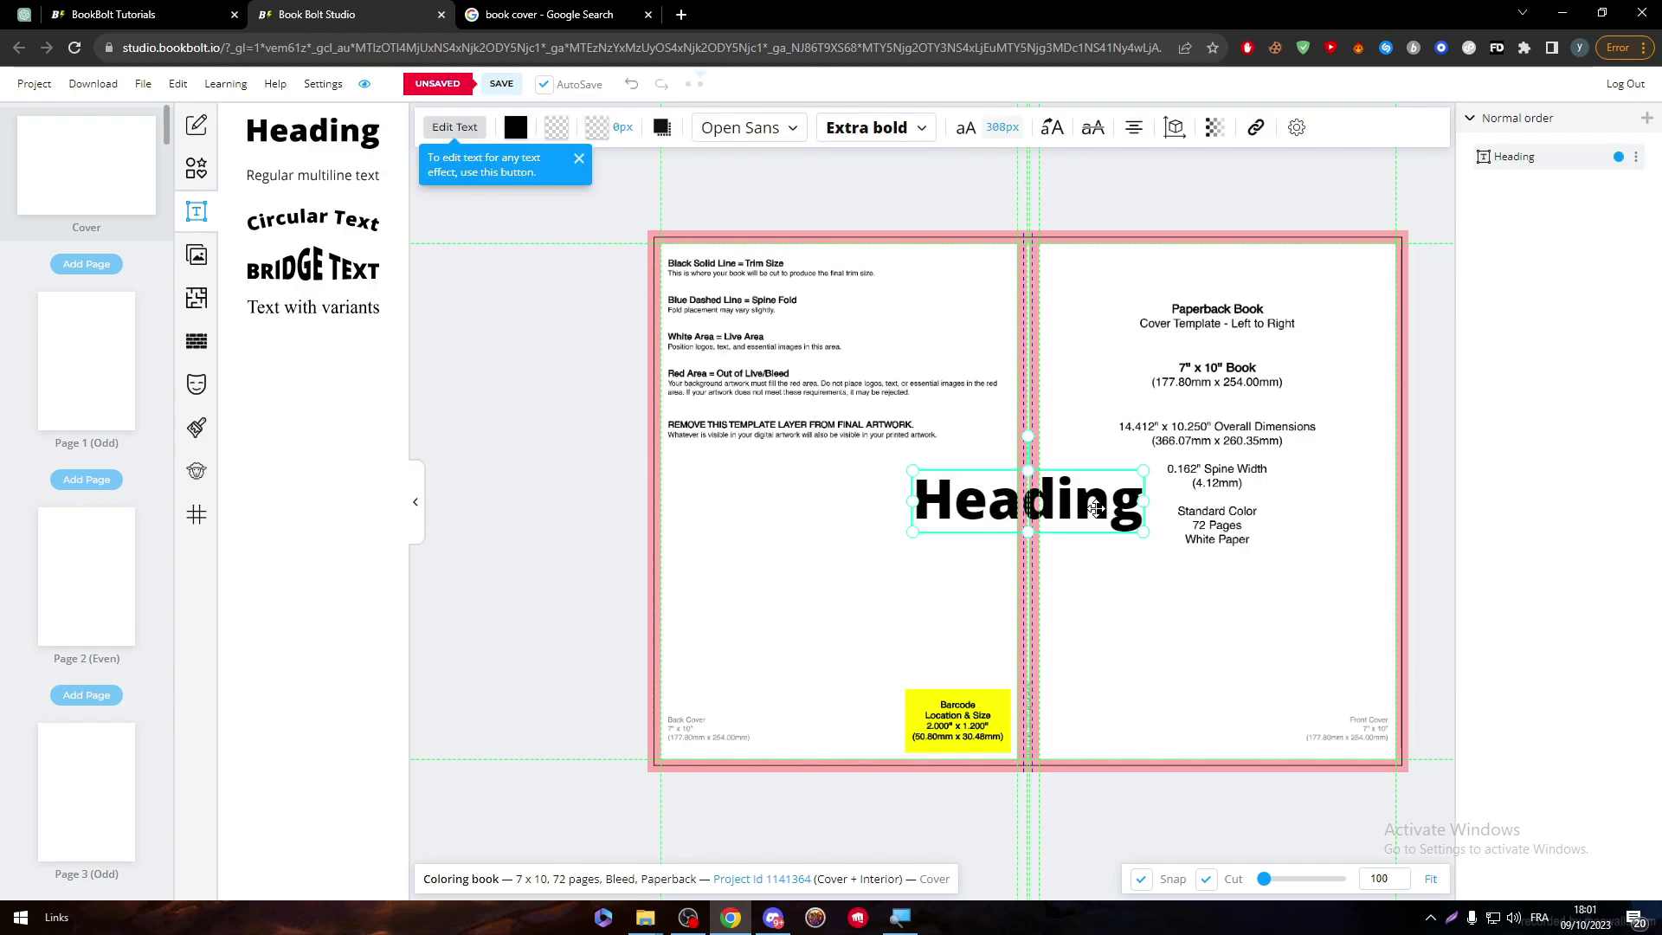
drag(1021, 473, 1187, 371)
double_click(1253, 378)
text(w)
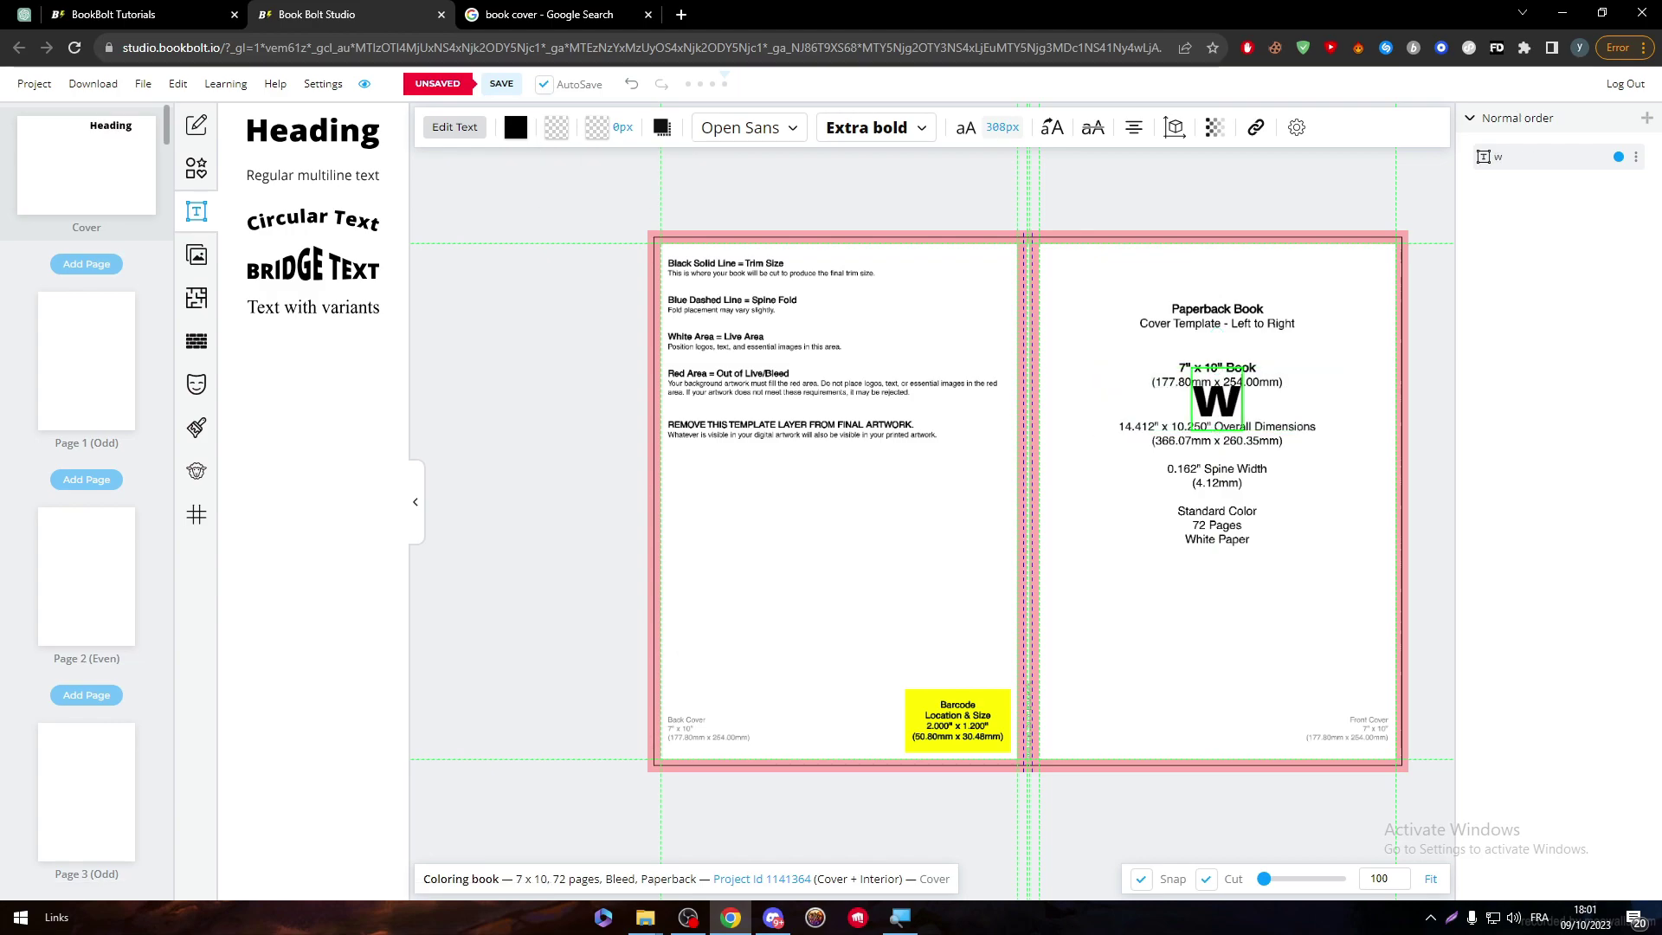
text(ORLD O)
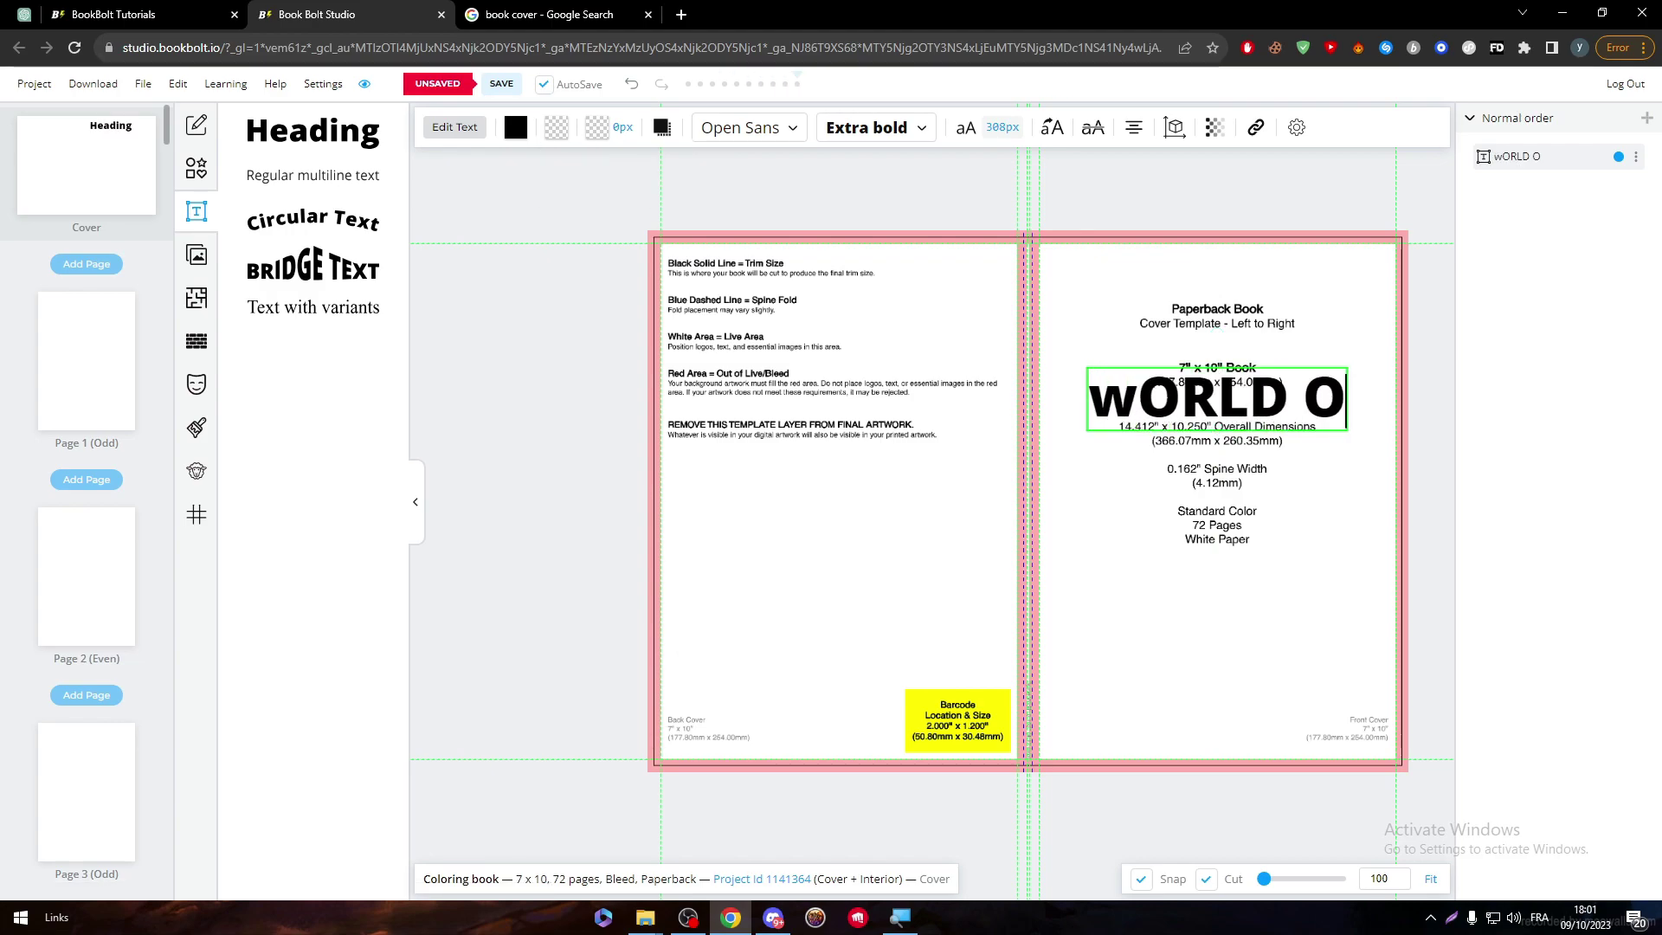
text(f colors)
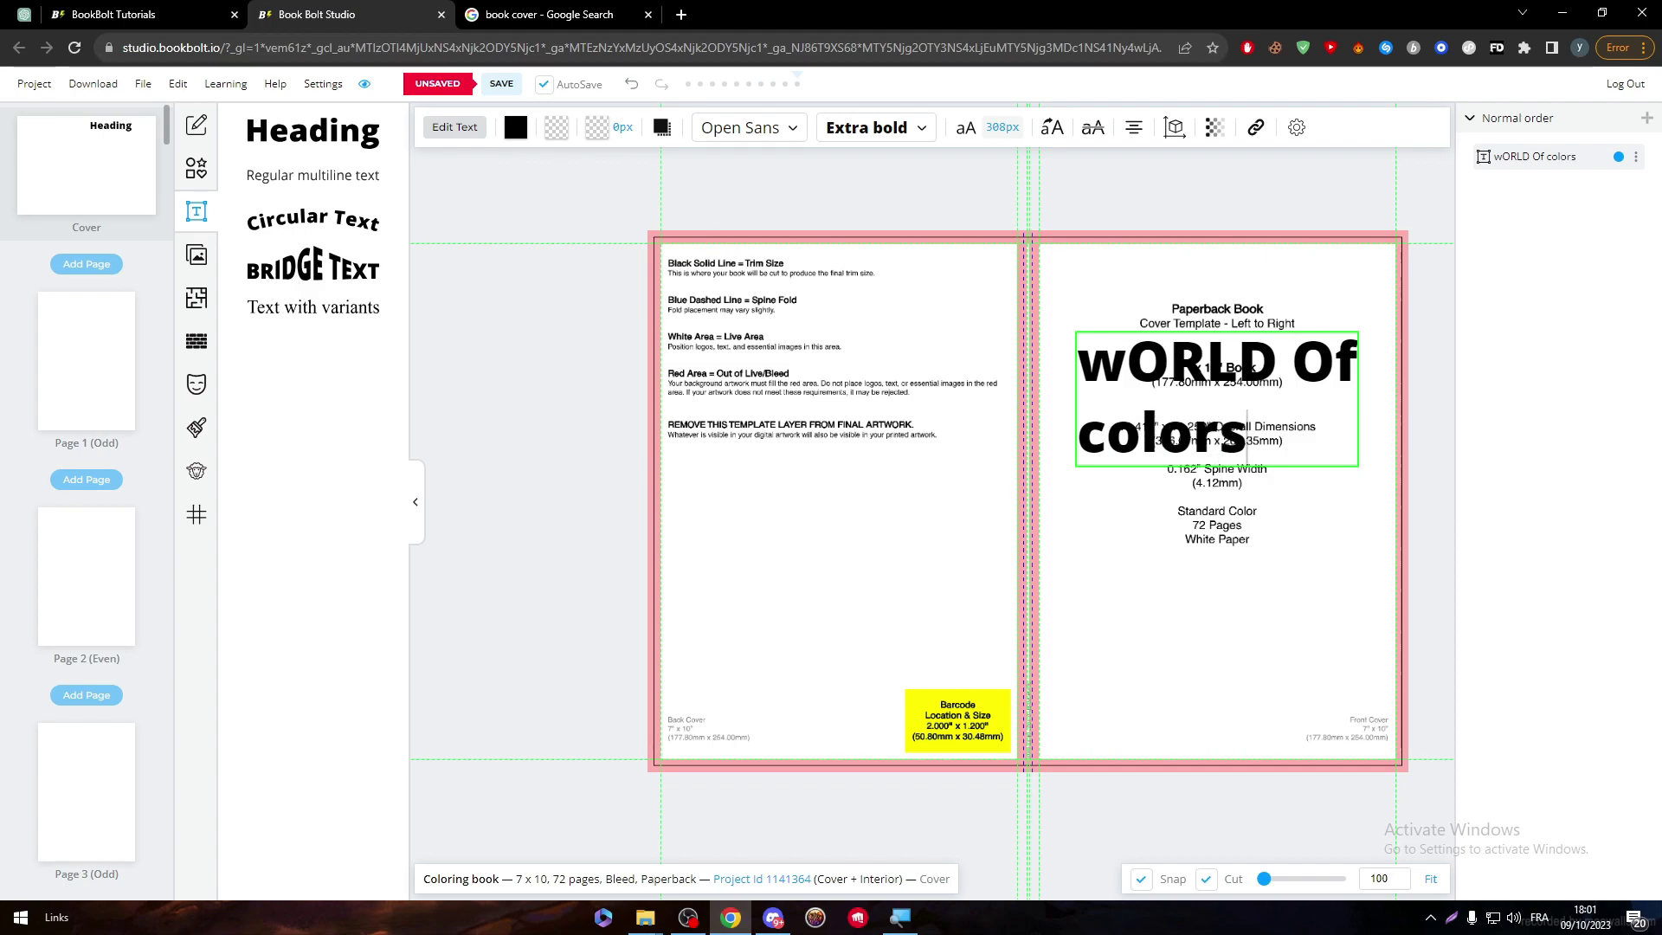
- Center-align the title text and move it down to the cover's centre
click(1134, 129)
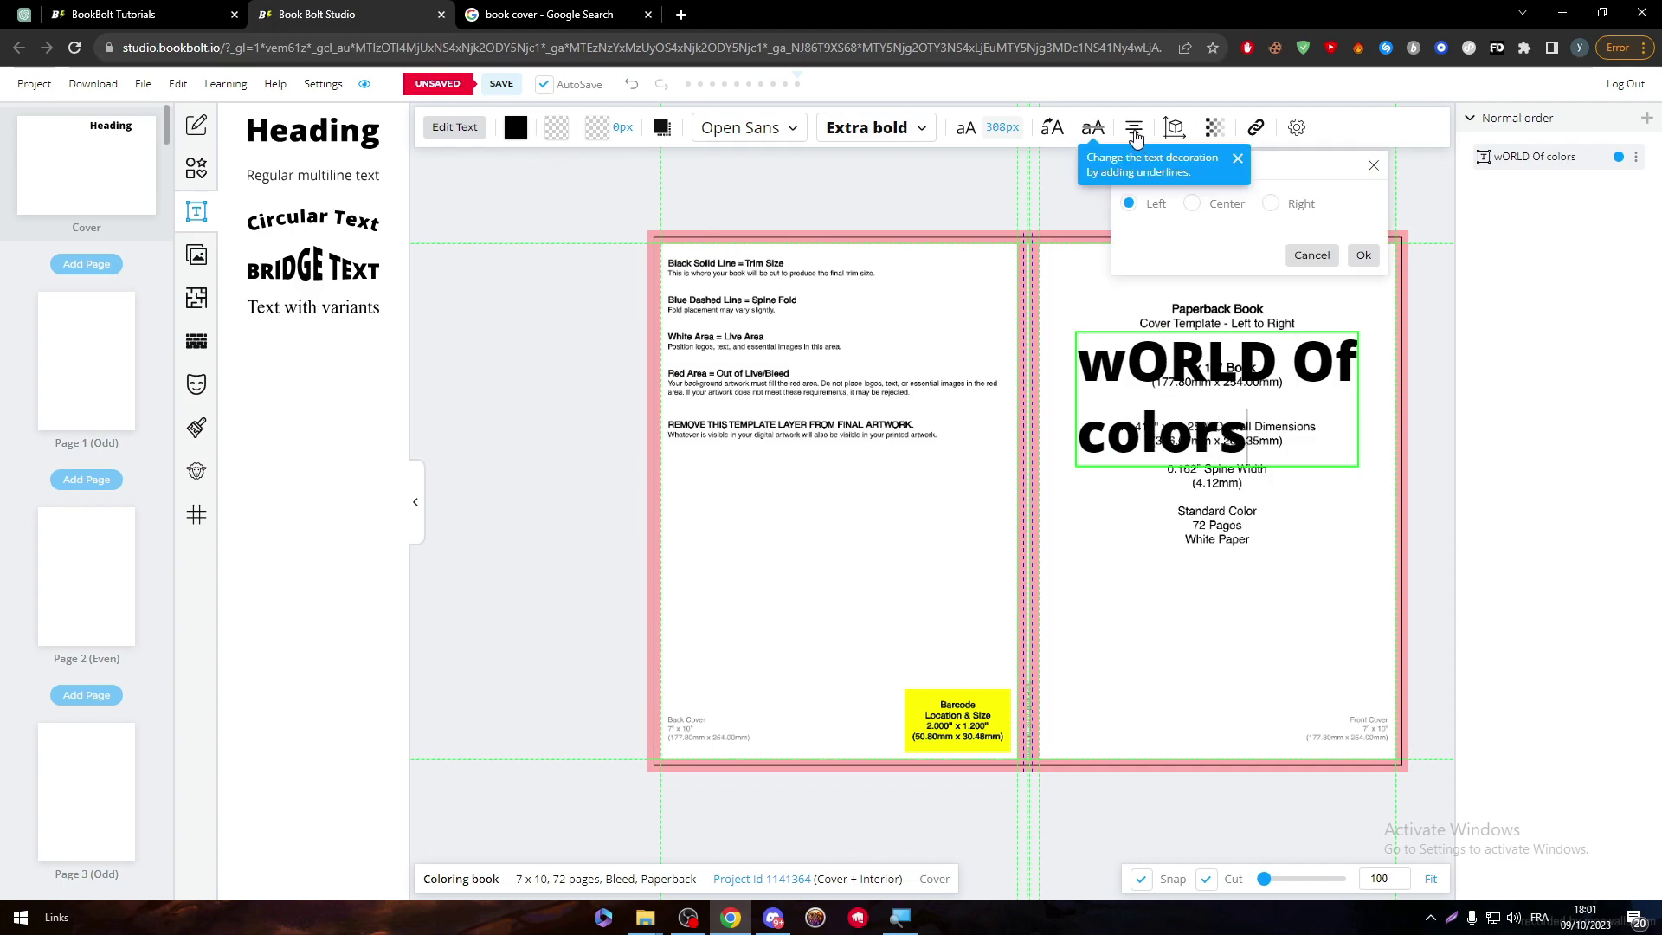
click(1227, 208)
click(1360, 256)
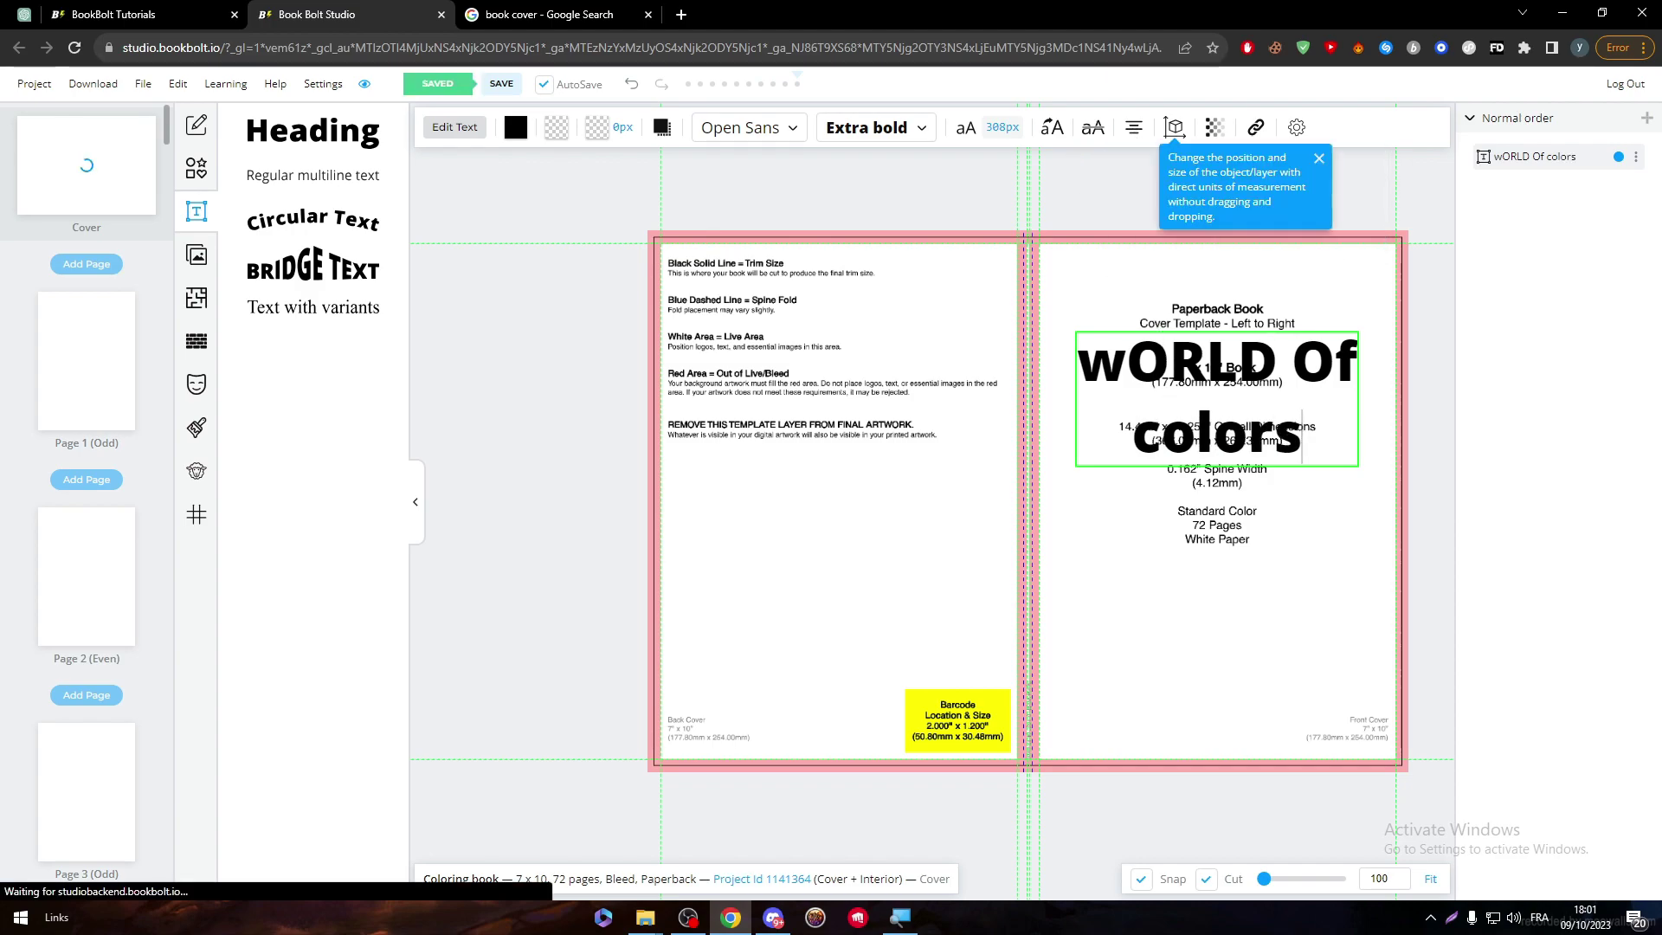
click(1383, 572)
click(1343, 448)
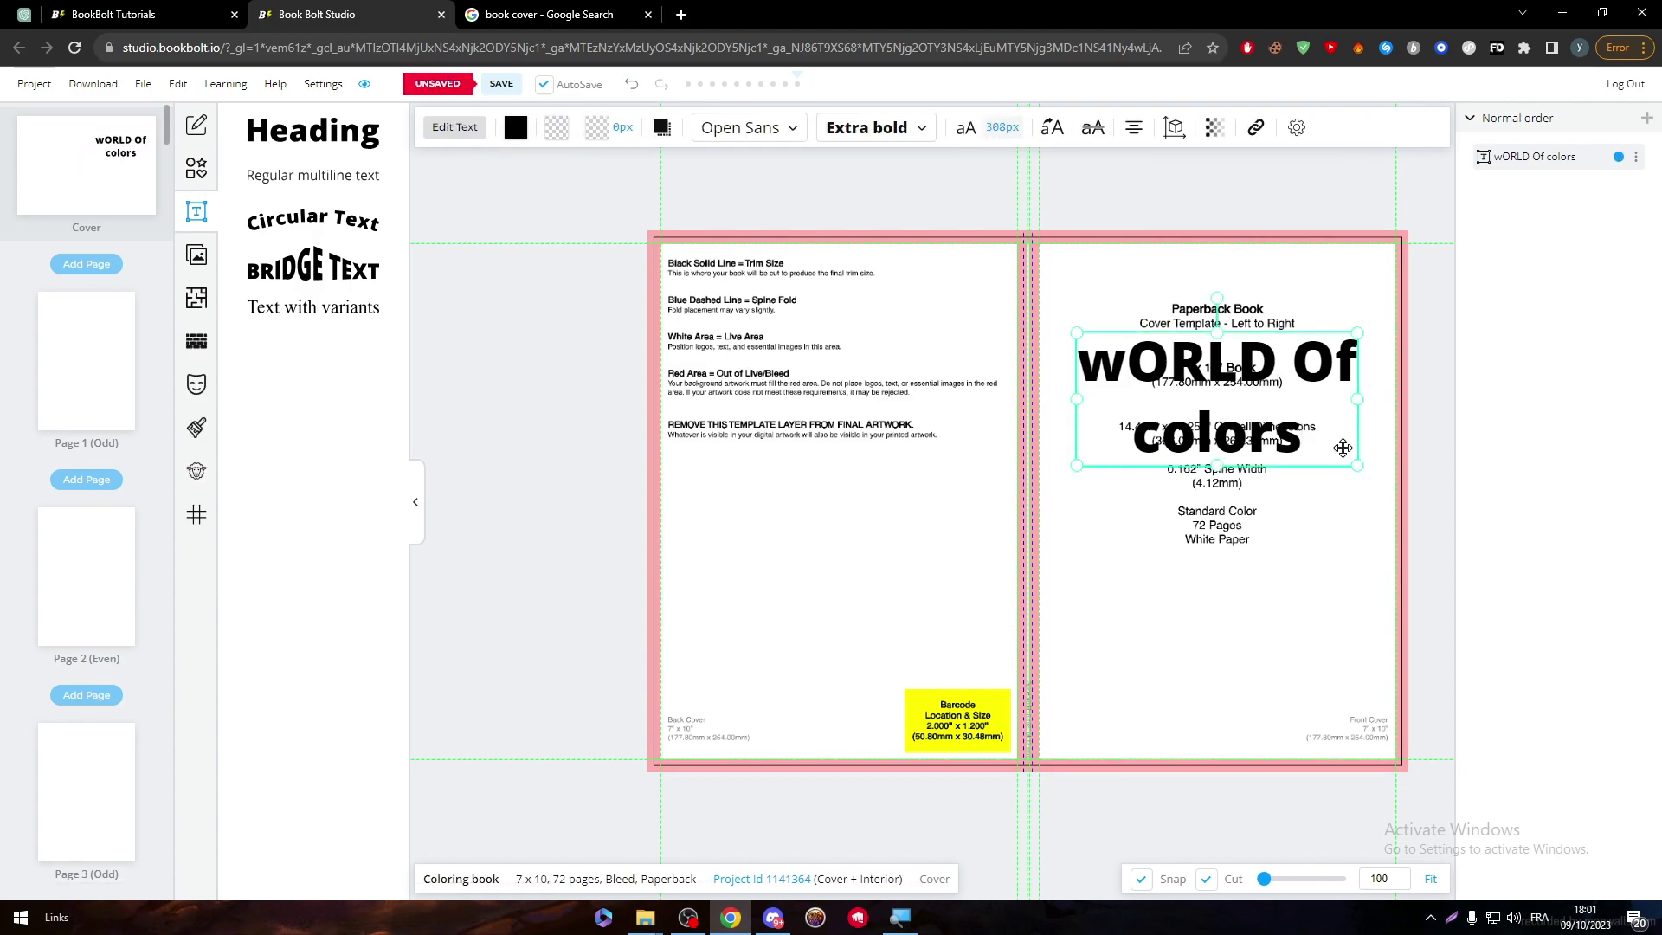
drag(1342, 448, 1270, 515)
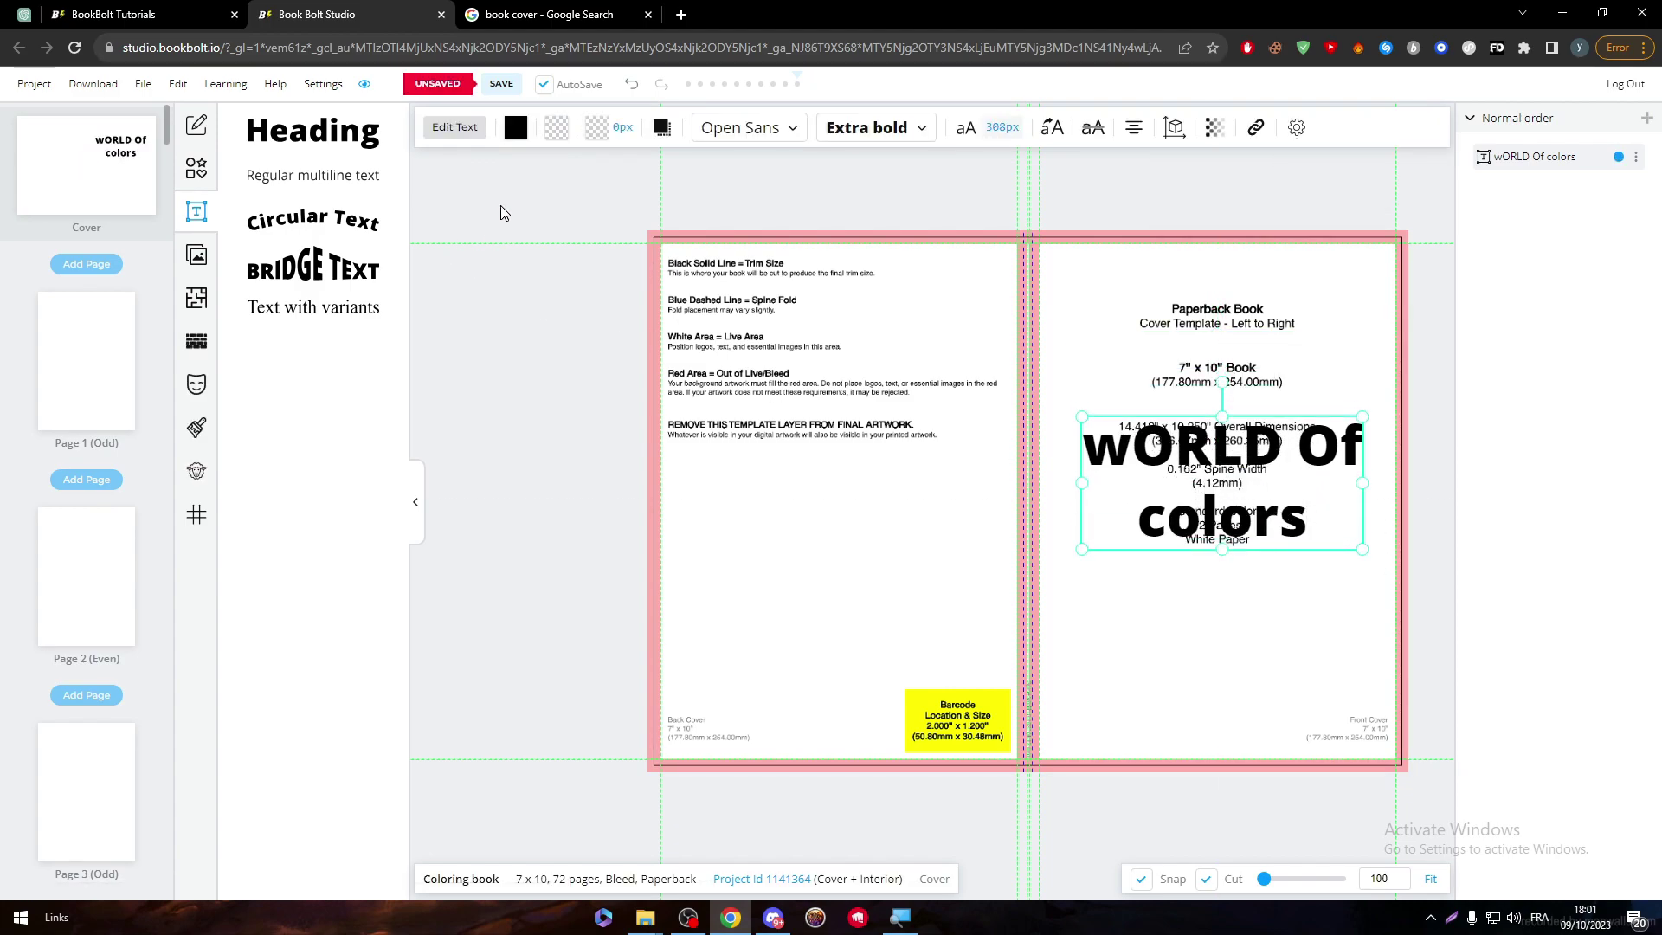
- Change the title's text colour to a dark red
click(516, 127)
click(634, 268)
drag(634, 267, 773, 198)
click(683, 245)
click(690, 271)
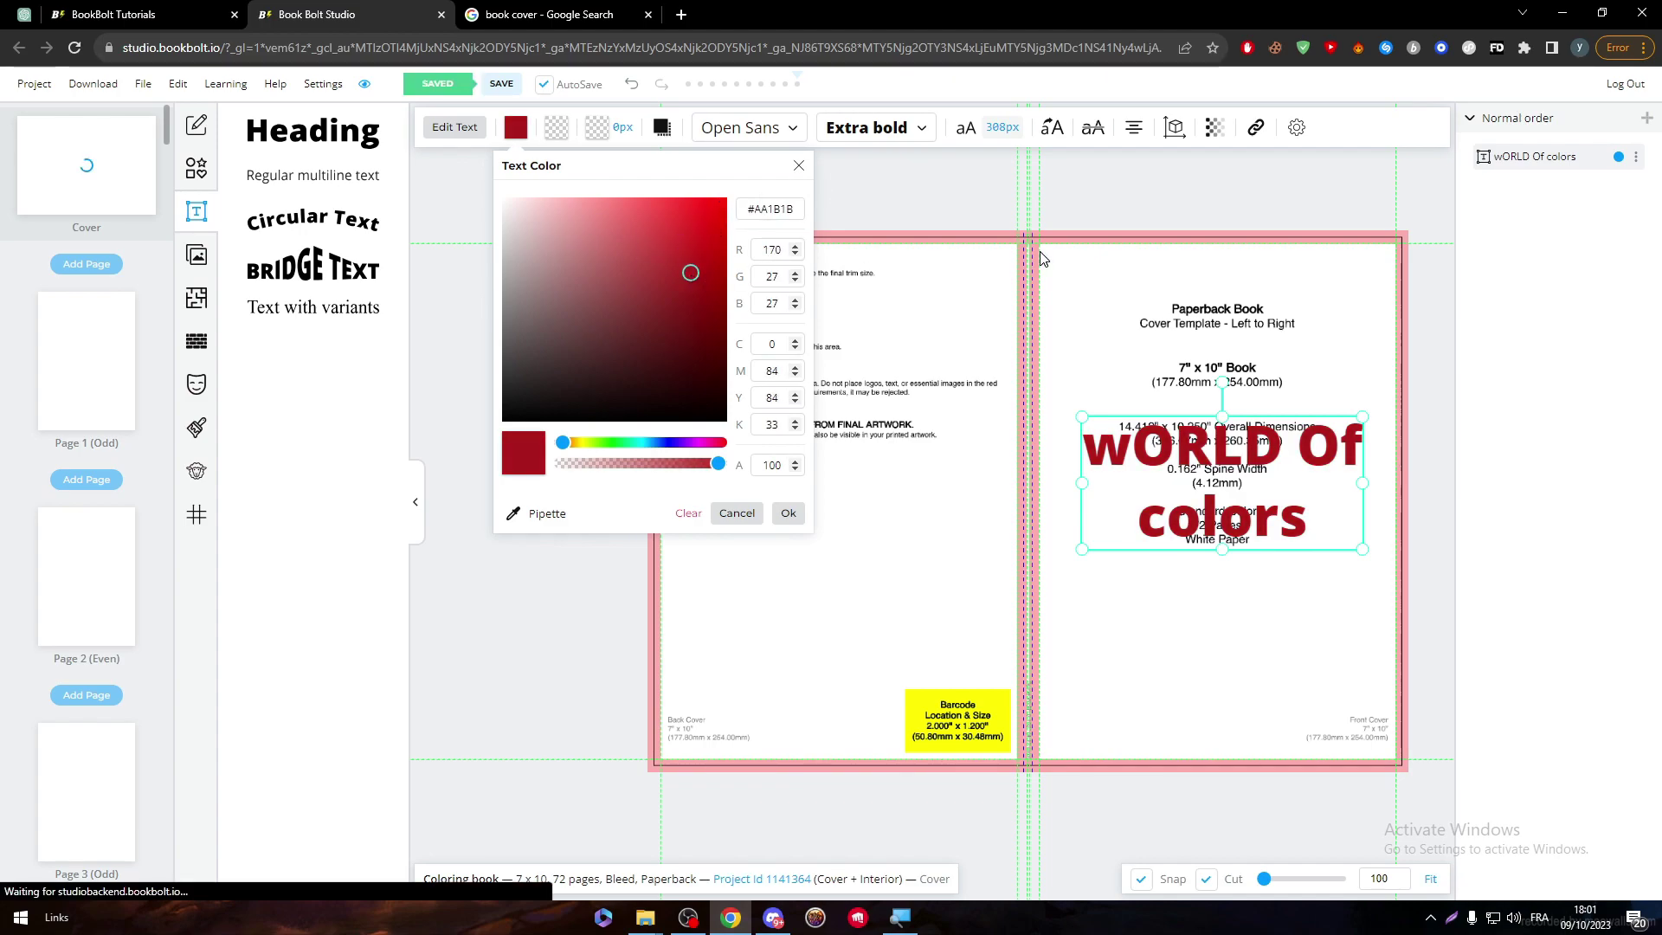
click(1041, 258)
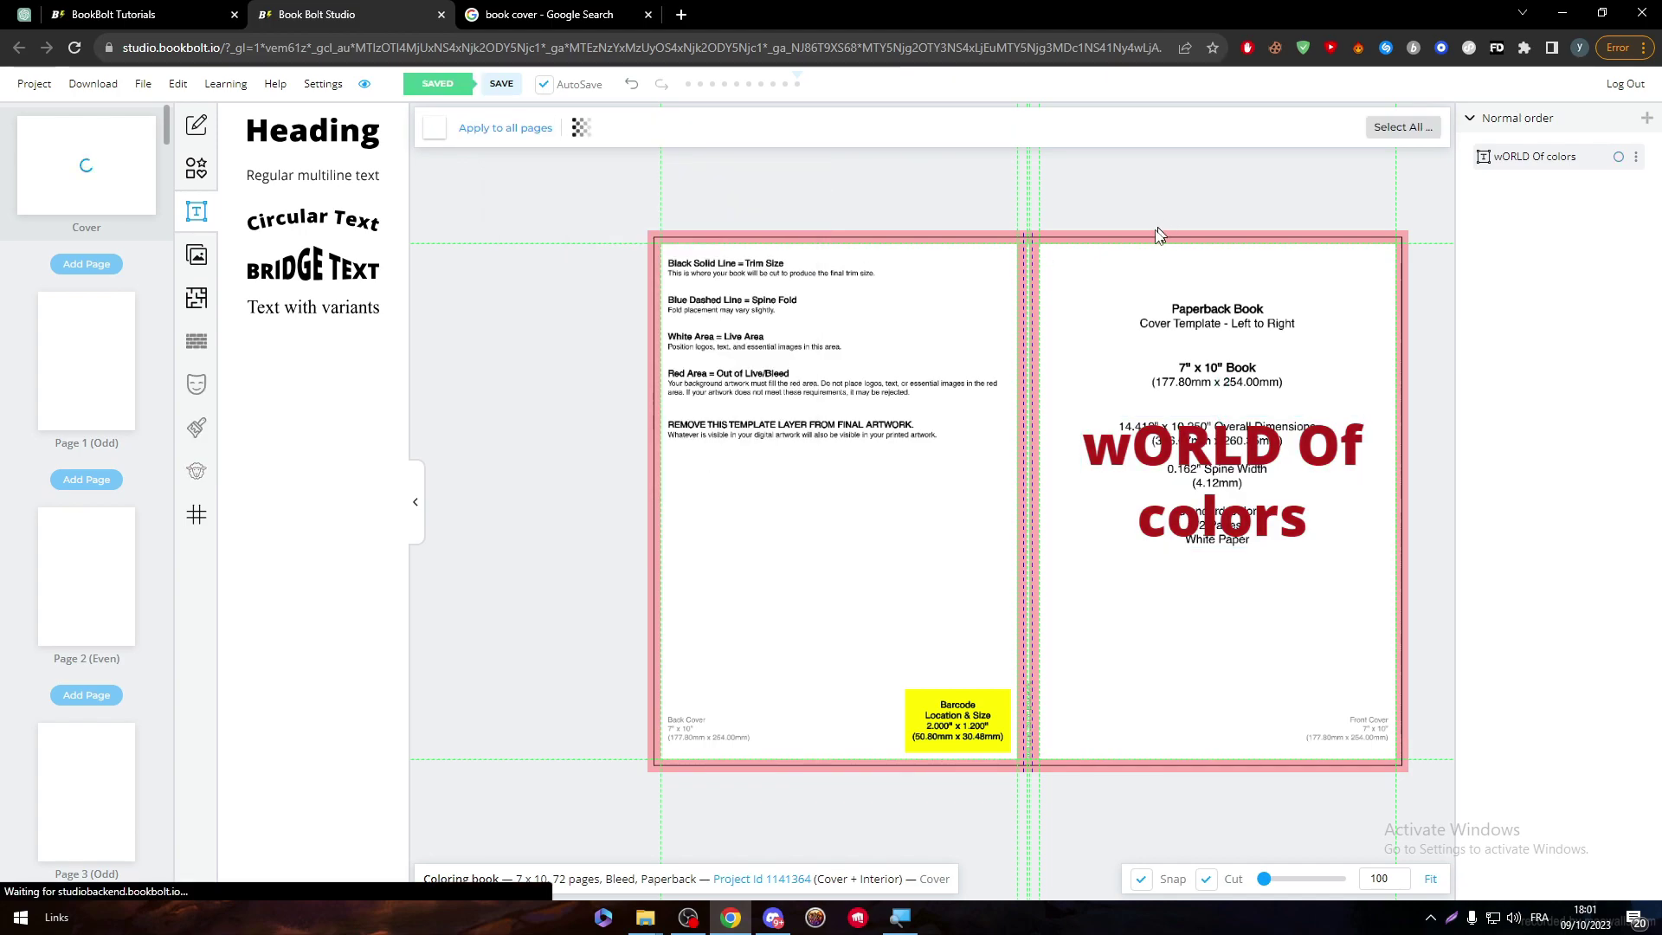
- Place the uploaded artwork from My Uploads on the front cover and widen it slightly
click(199, 256)
click(289, 285)
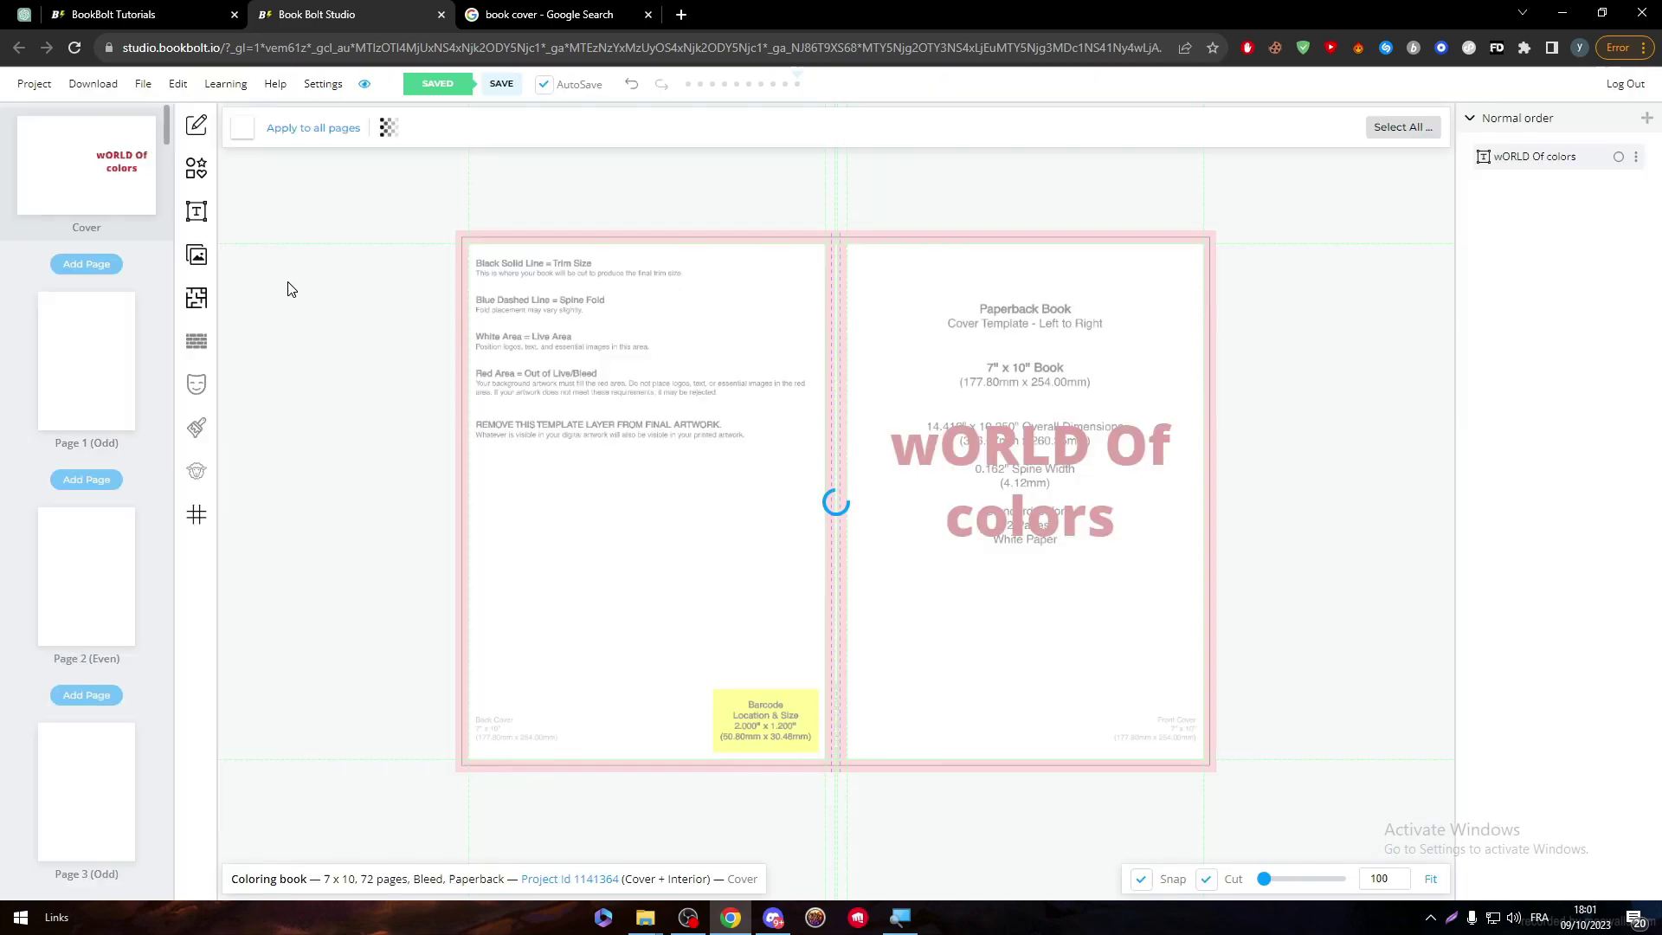
drag(1024, 397, 1029, 397)
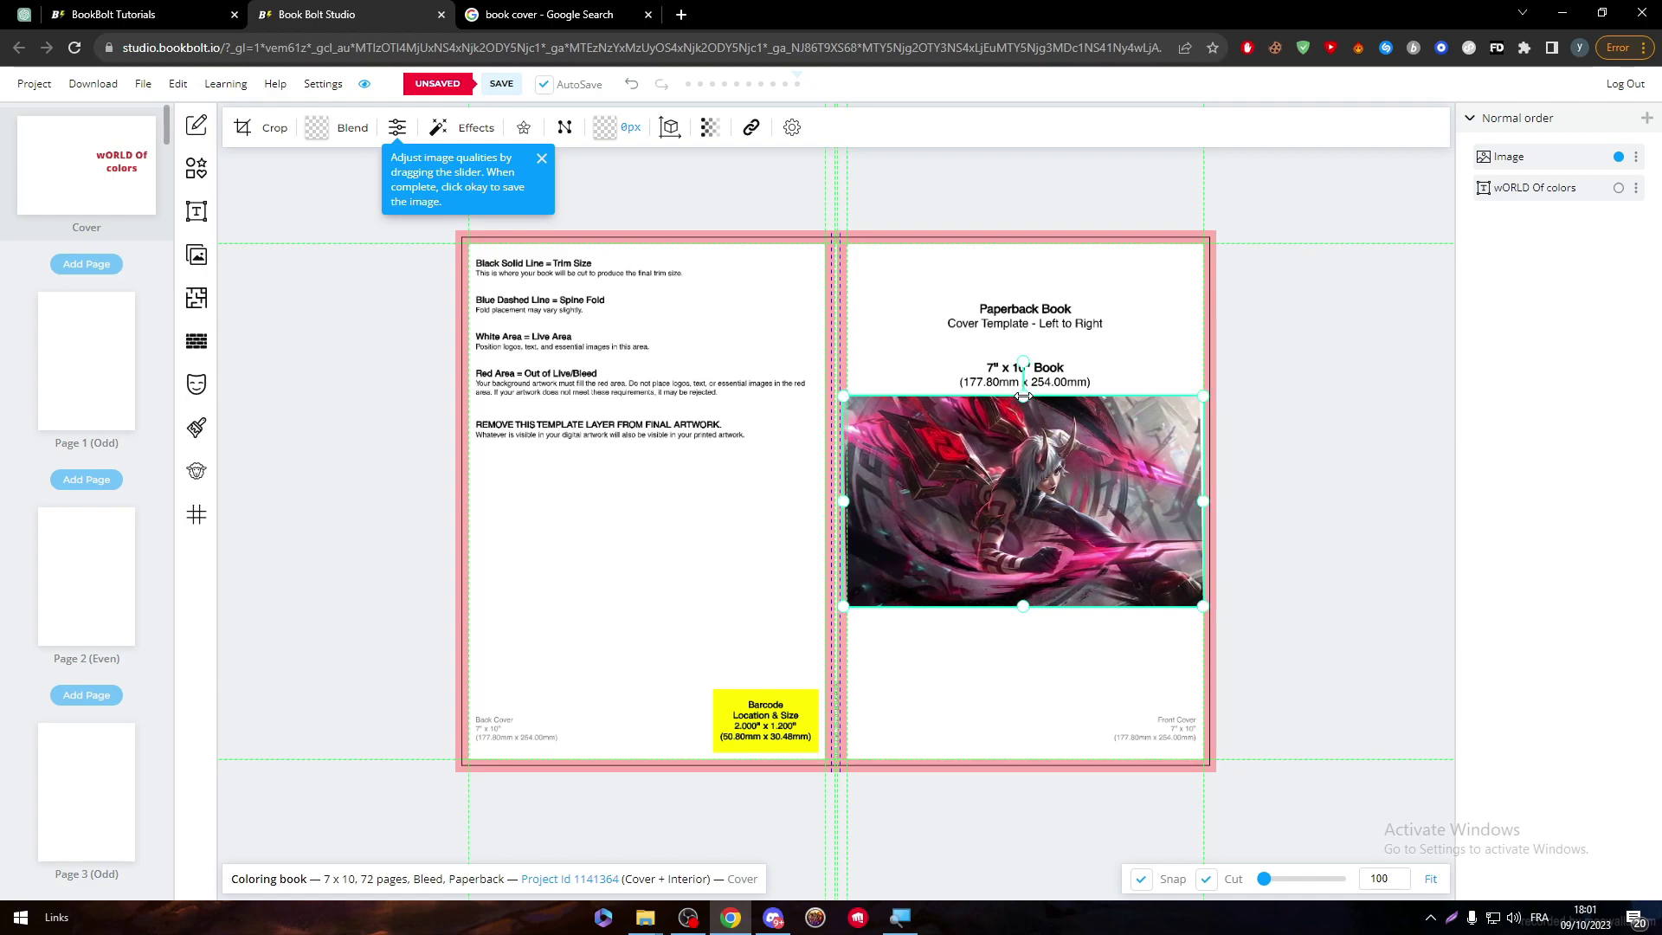
- Stretch the artwork to the cover's top and bottom edges and send it behind the title
drag(1029, 396, 1013, 241)
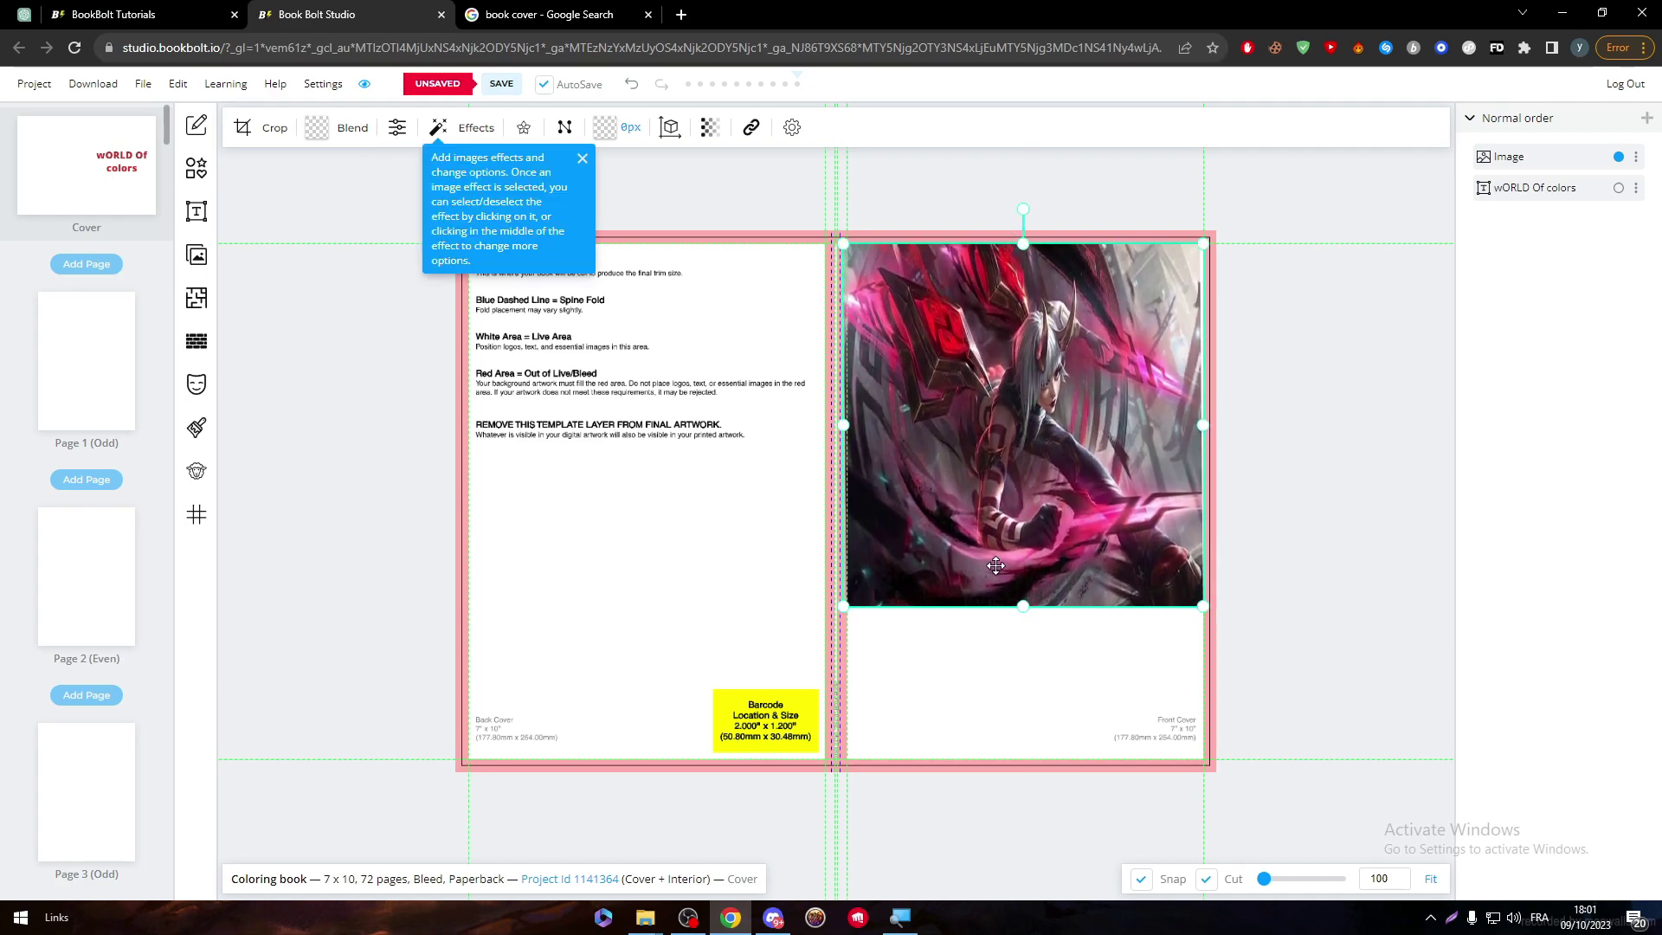
drag(1023, 607, 1023, 760)
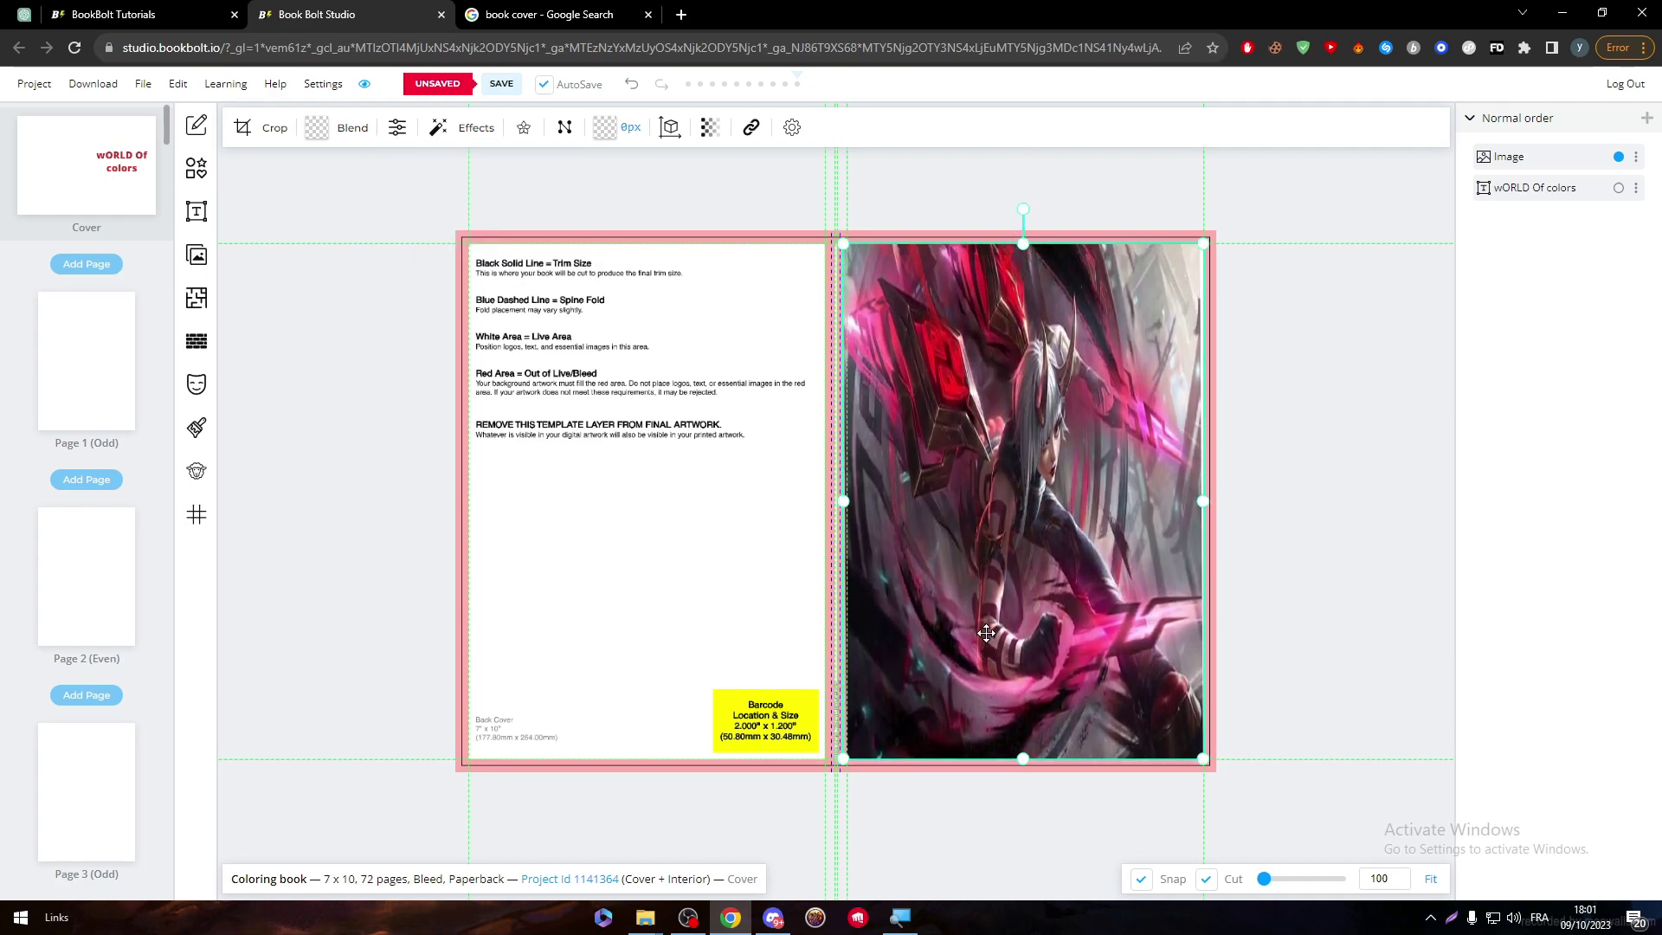
right_click(965, 546)
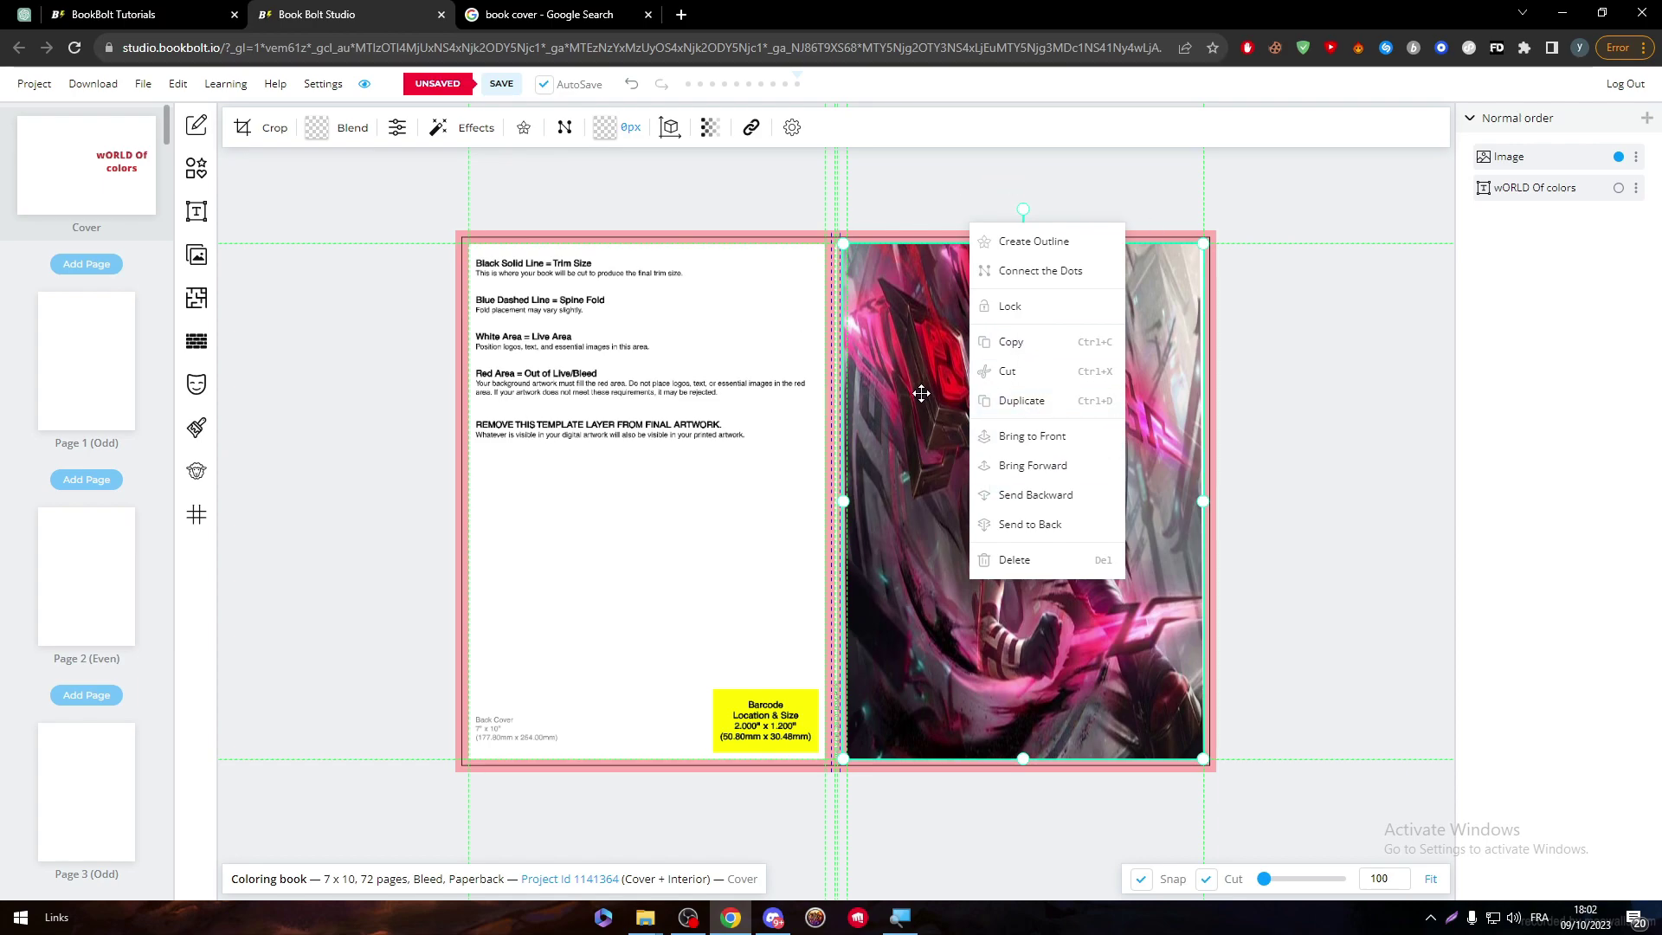
click(1060, 496)
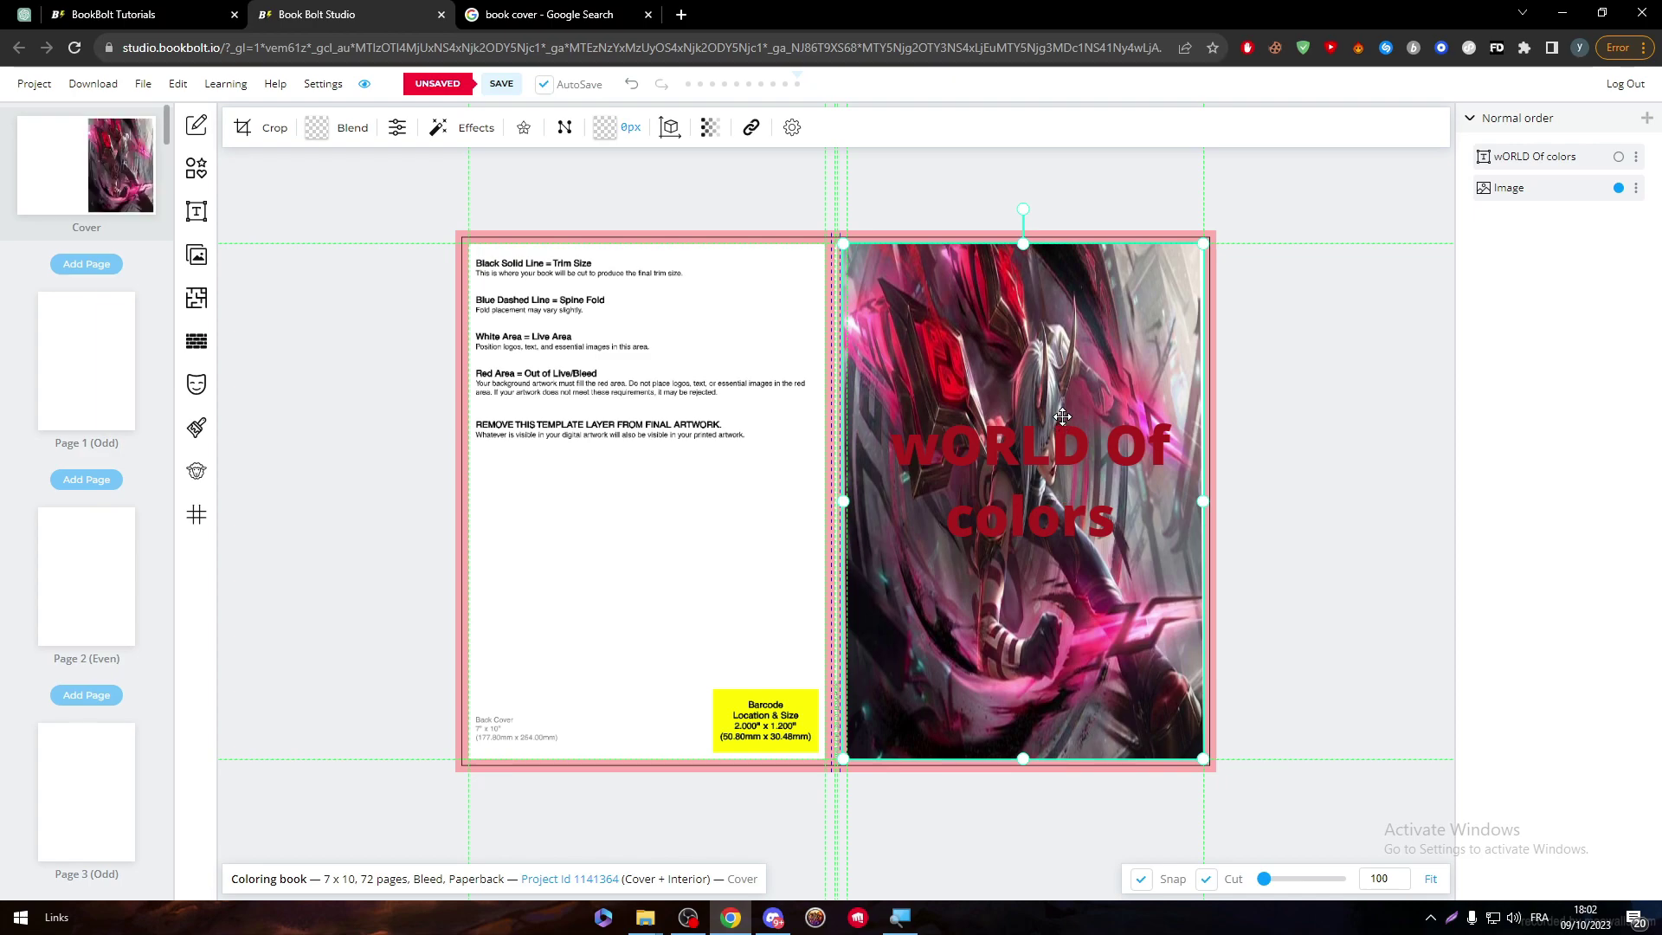
click(1110, 434)
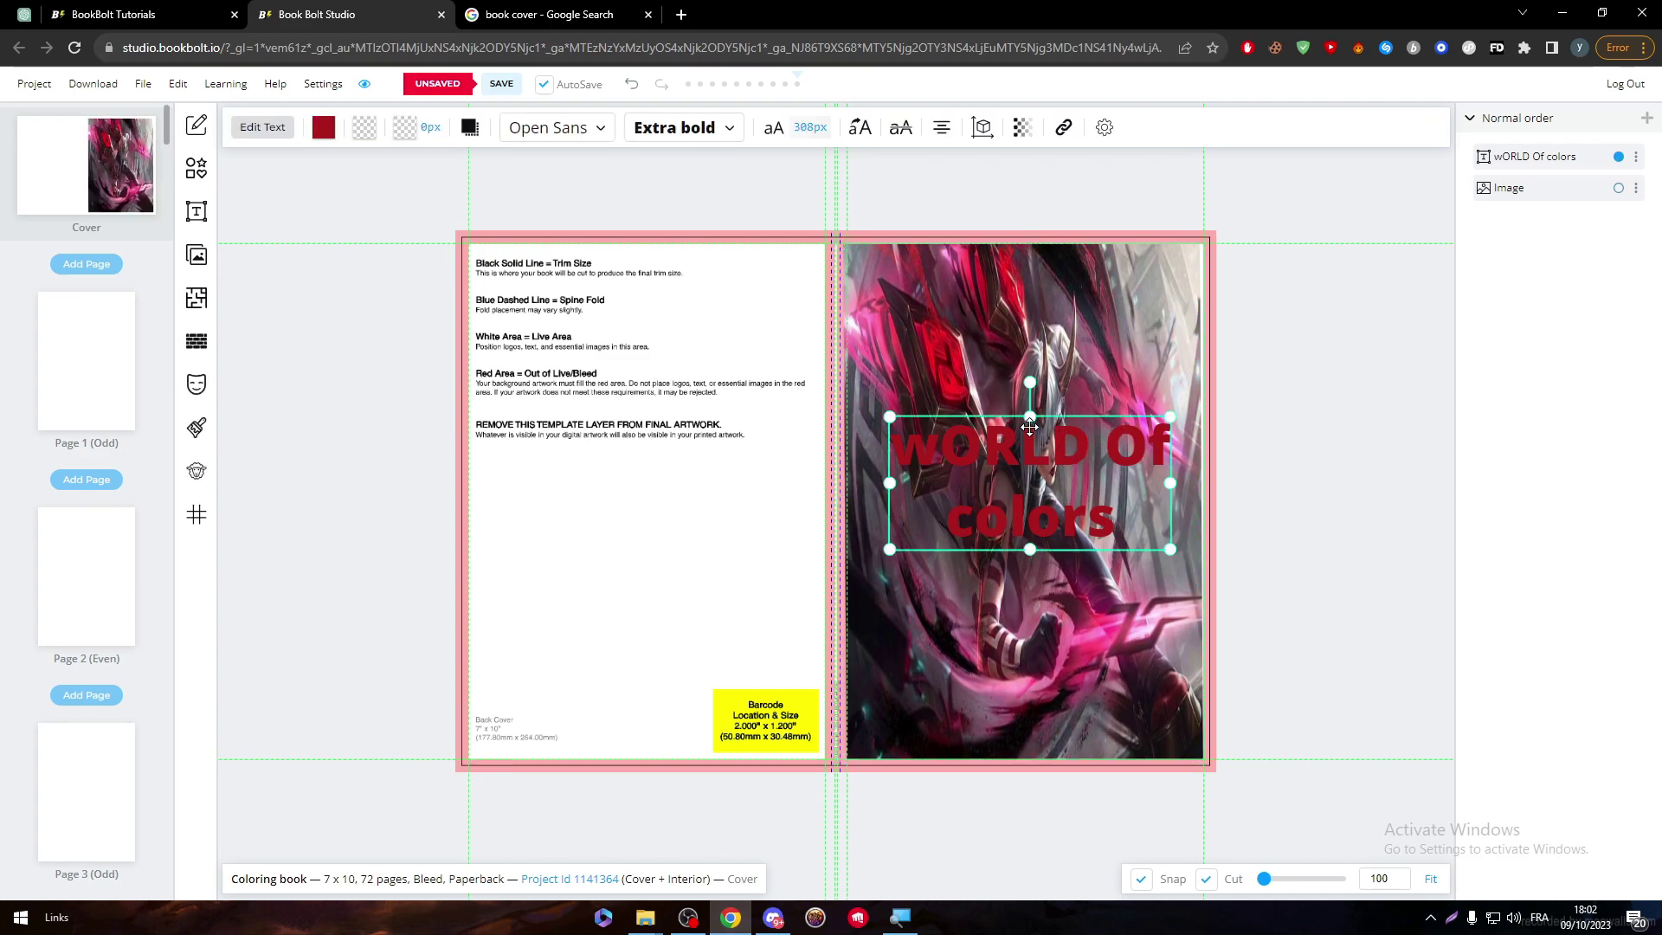
click(1256, 423)
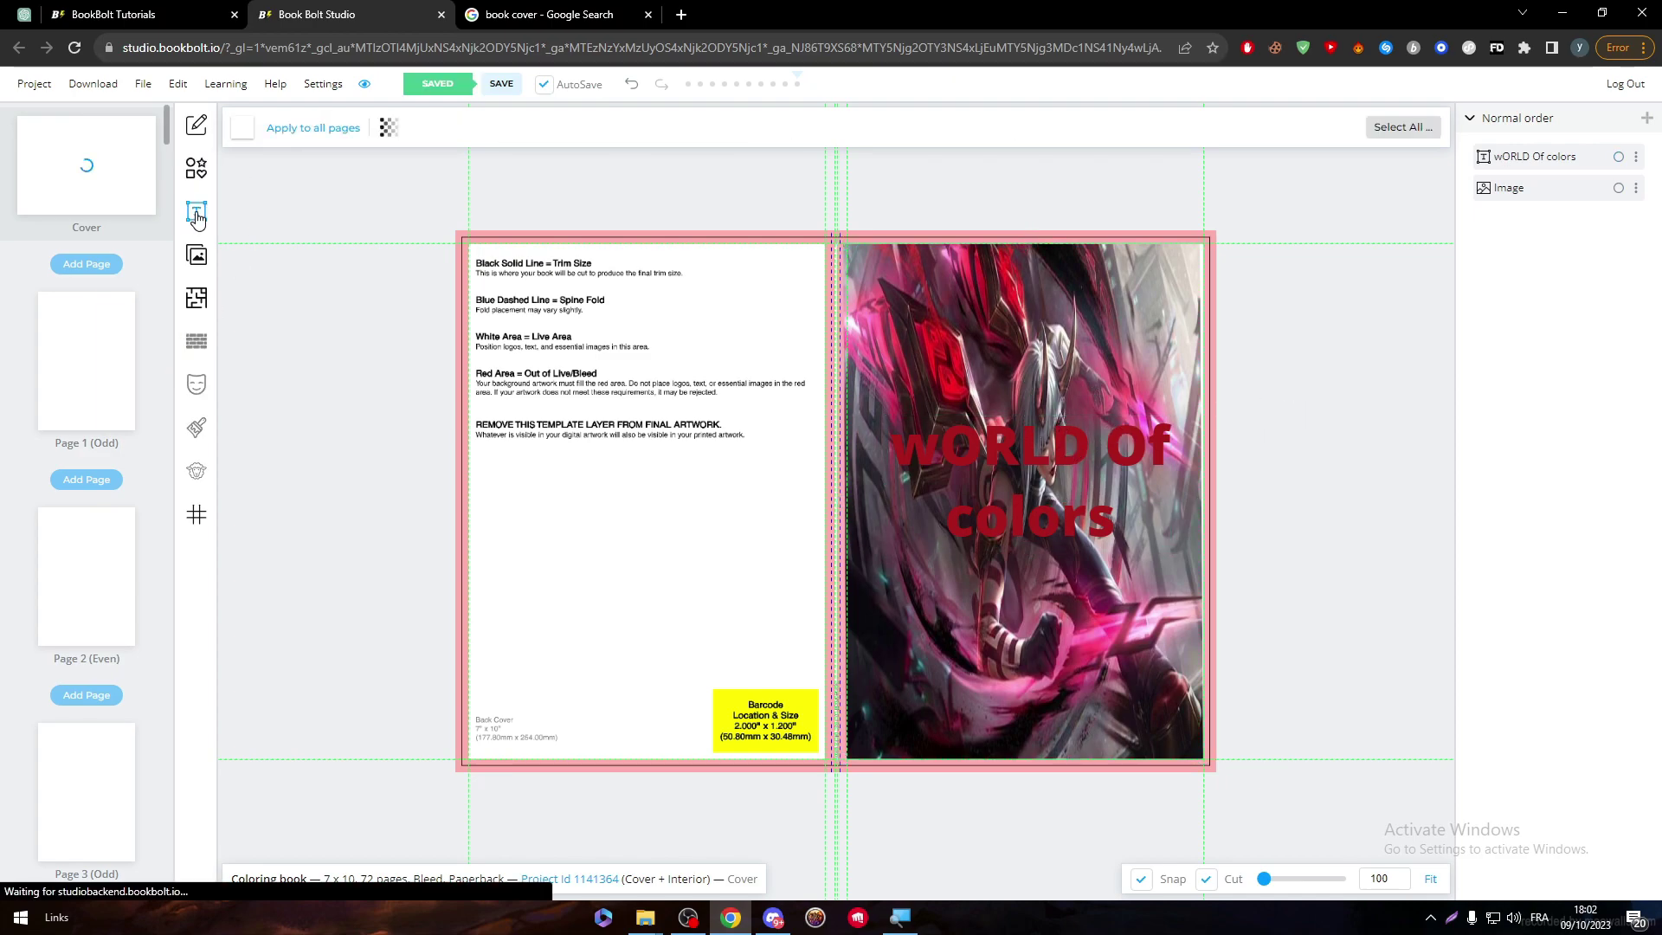
- Add a pentagon (Shape 3) below the title, shrink it, and fill it #770000
click(197, 176)
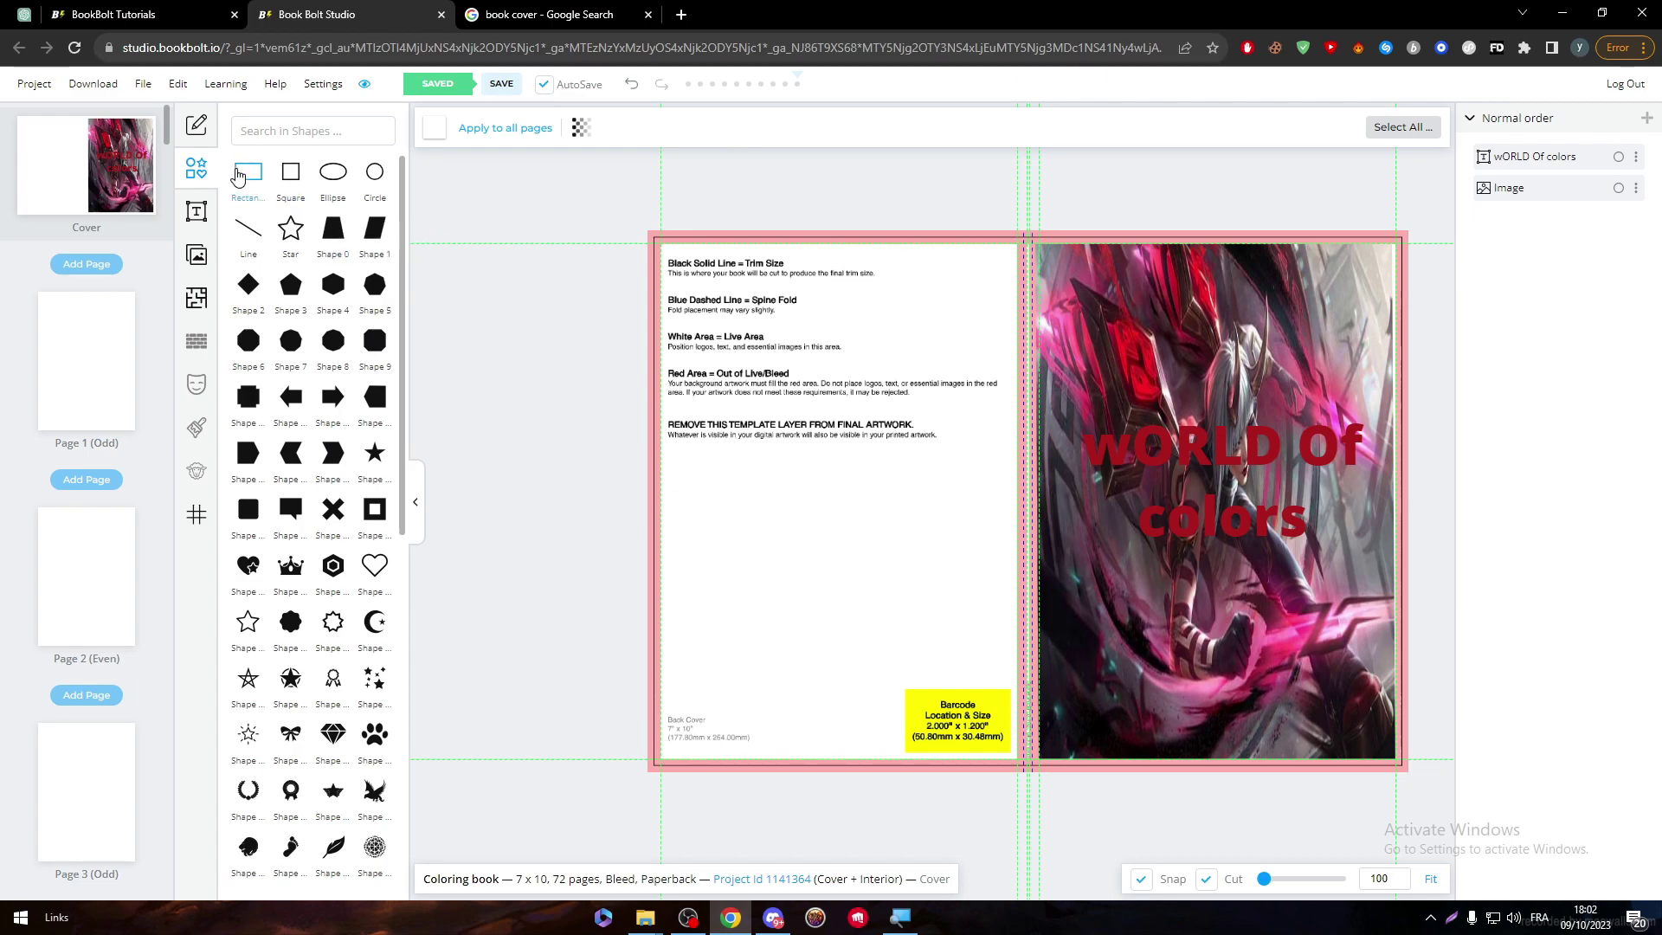
click(291, 284)
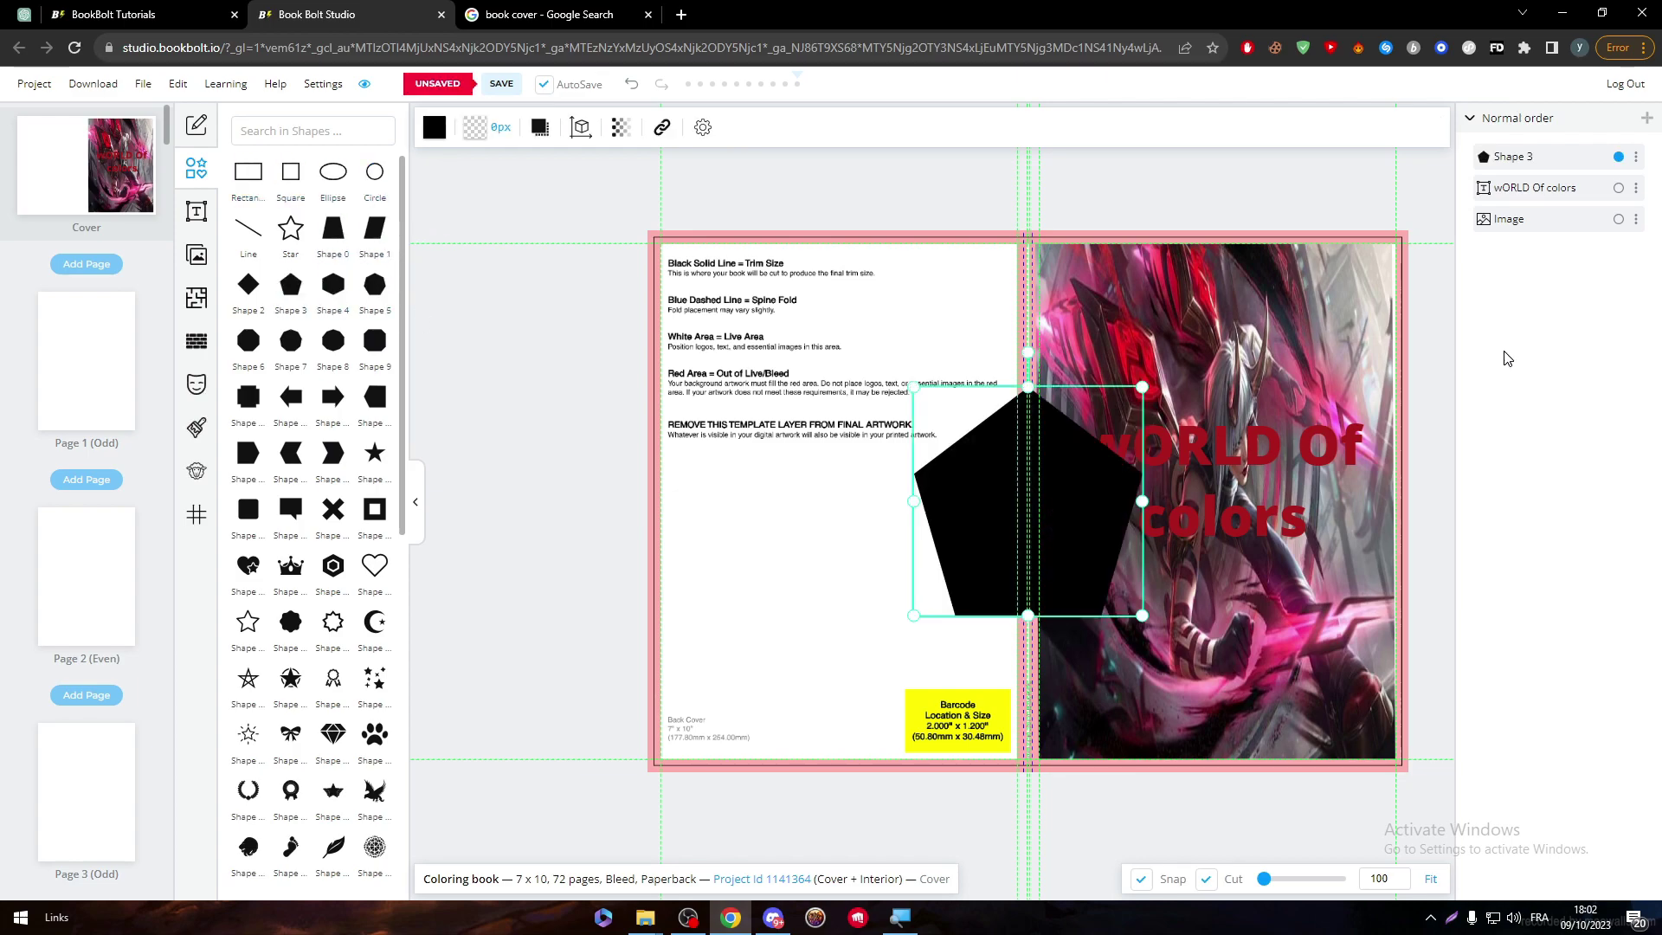
drag(1102, 482, 1264, 496)
drag(1305, 407, 1218, 602)
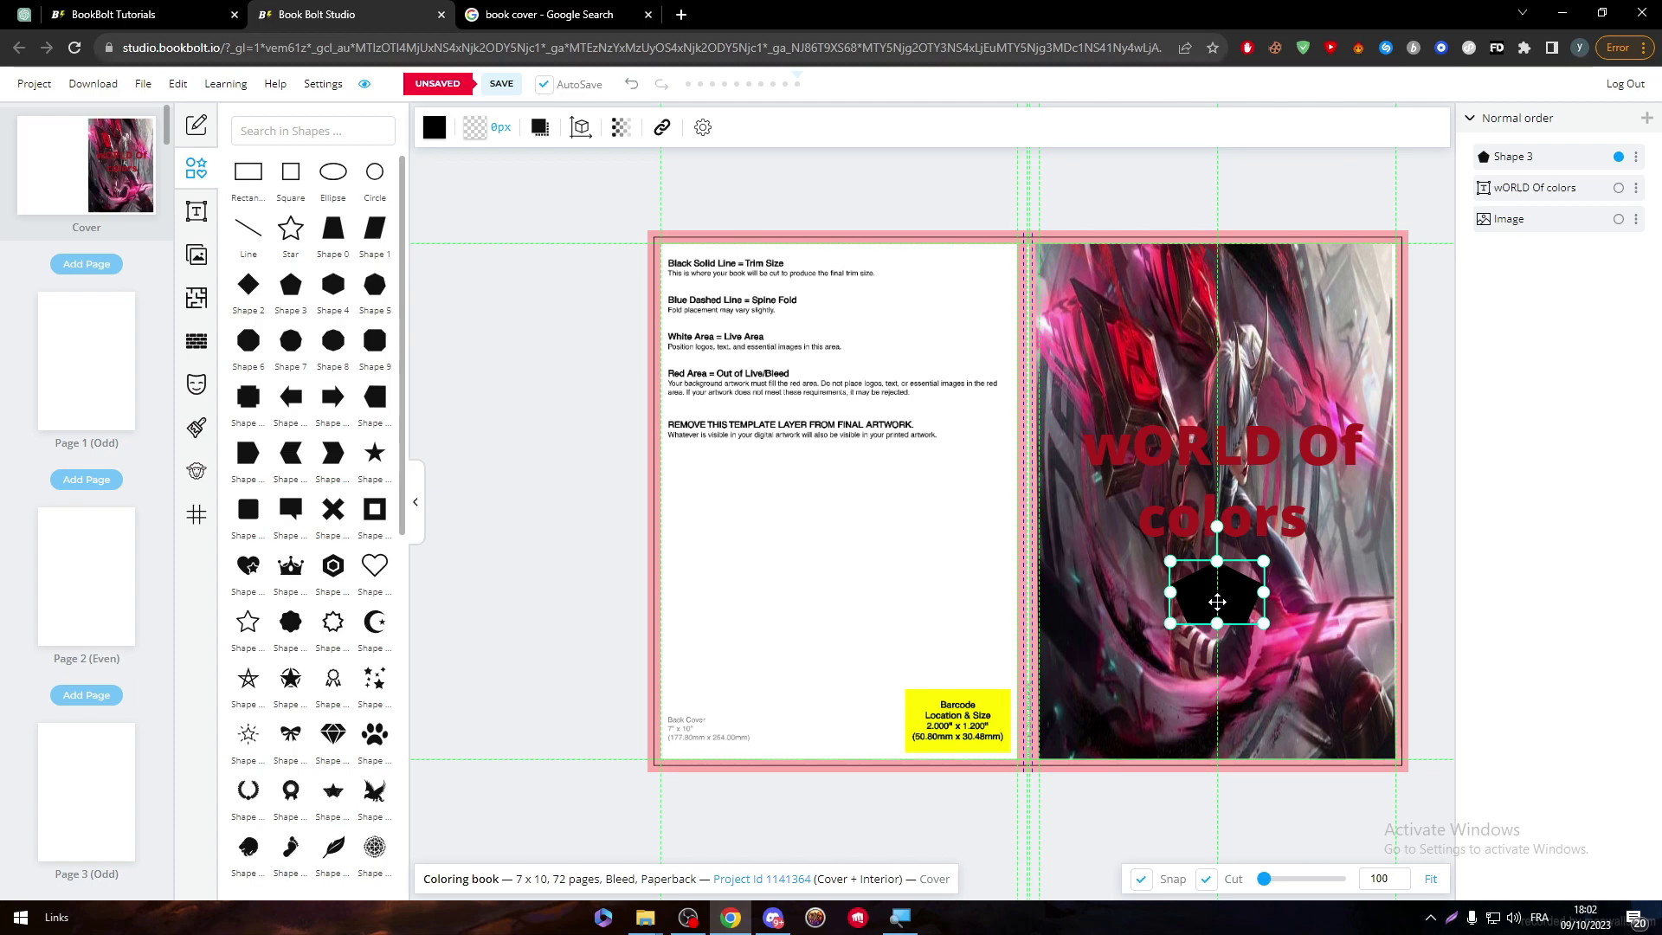
click(436, 126)
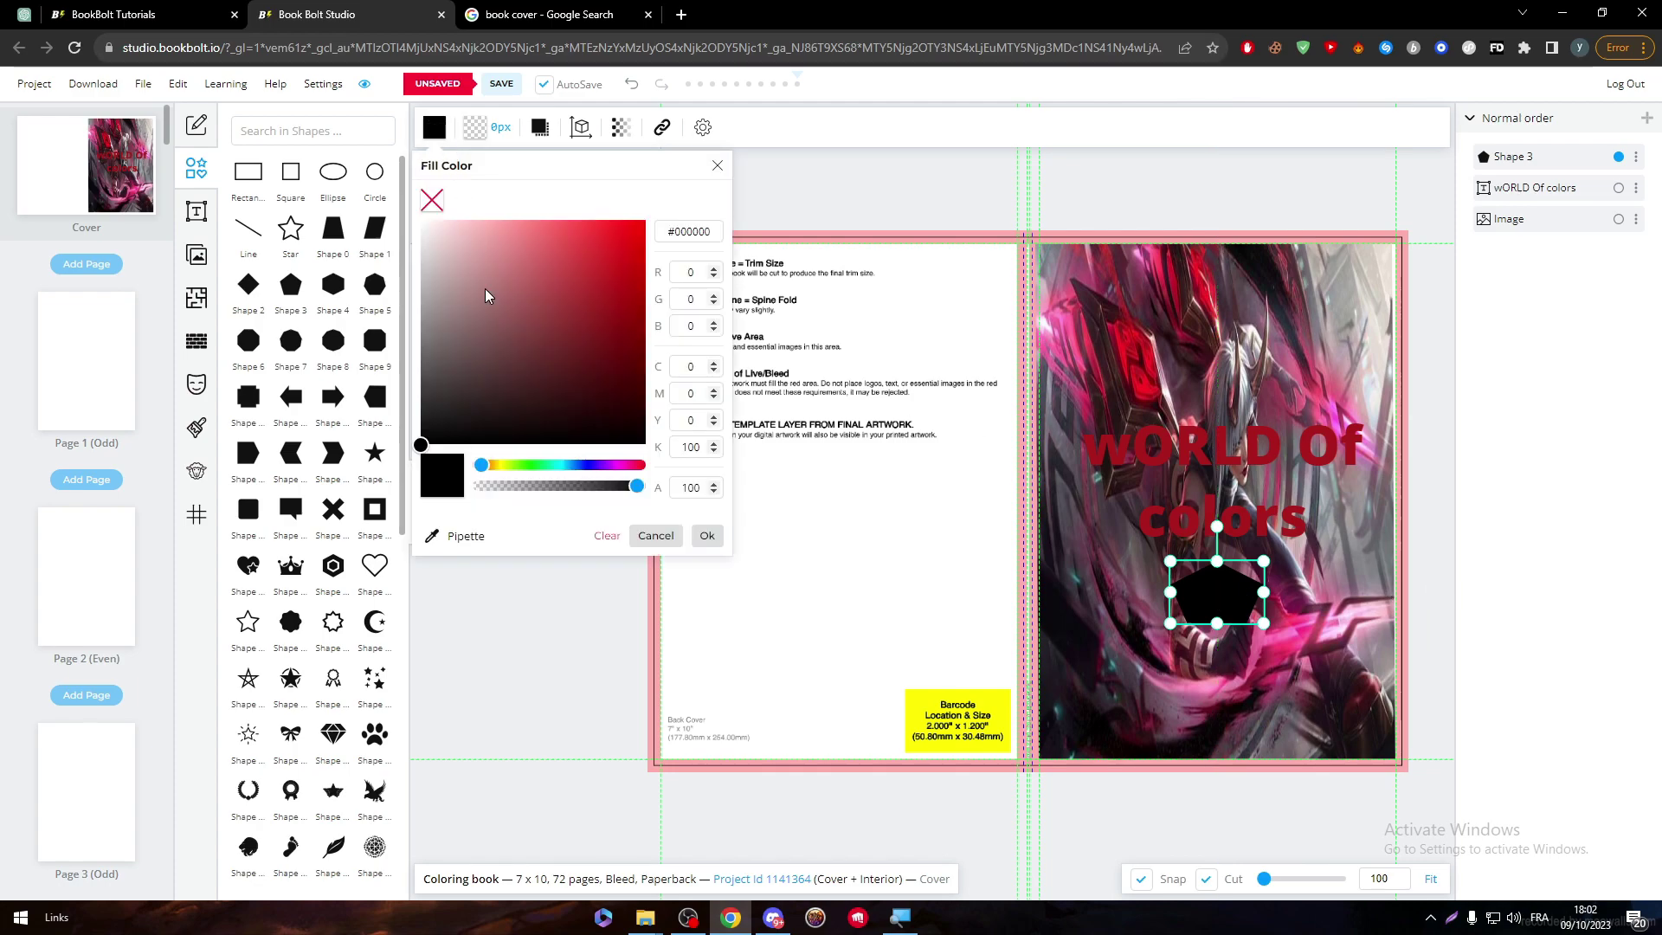
mouse_move(572, 318)
mouse_down()
mouse_move(646, 238)
mouse_move(612, 326)
mouse_move(646, 339)
mouse_up()
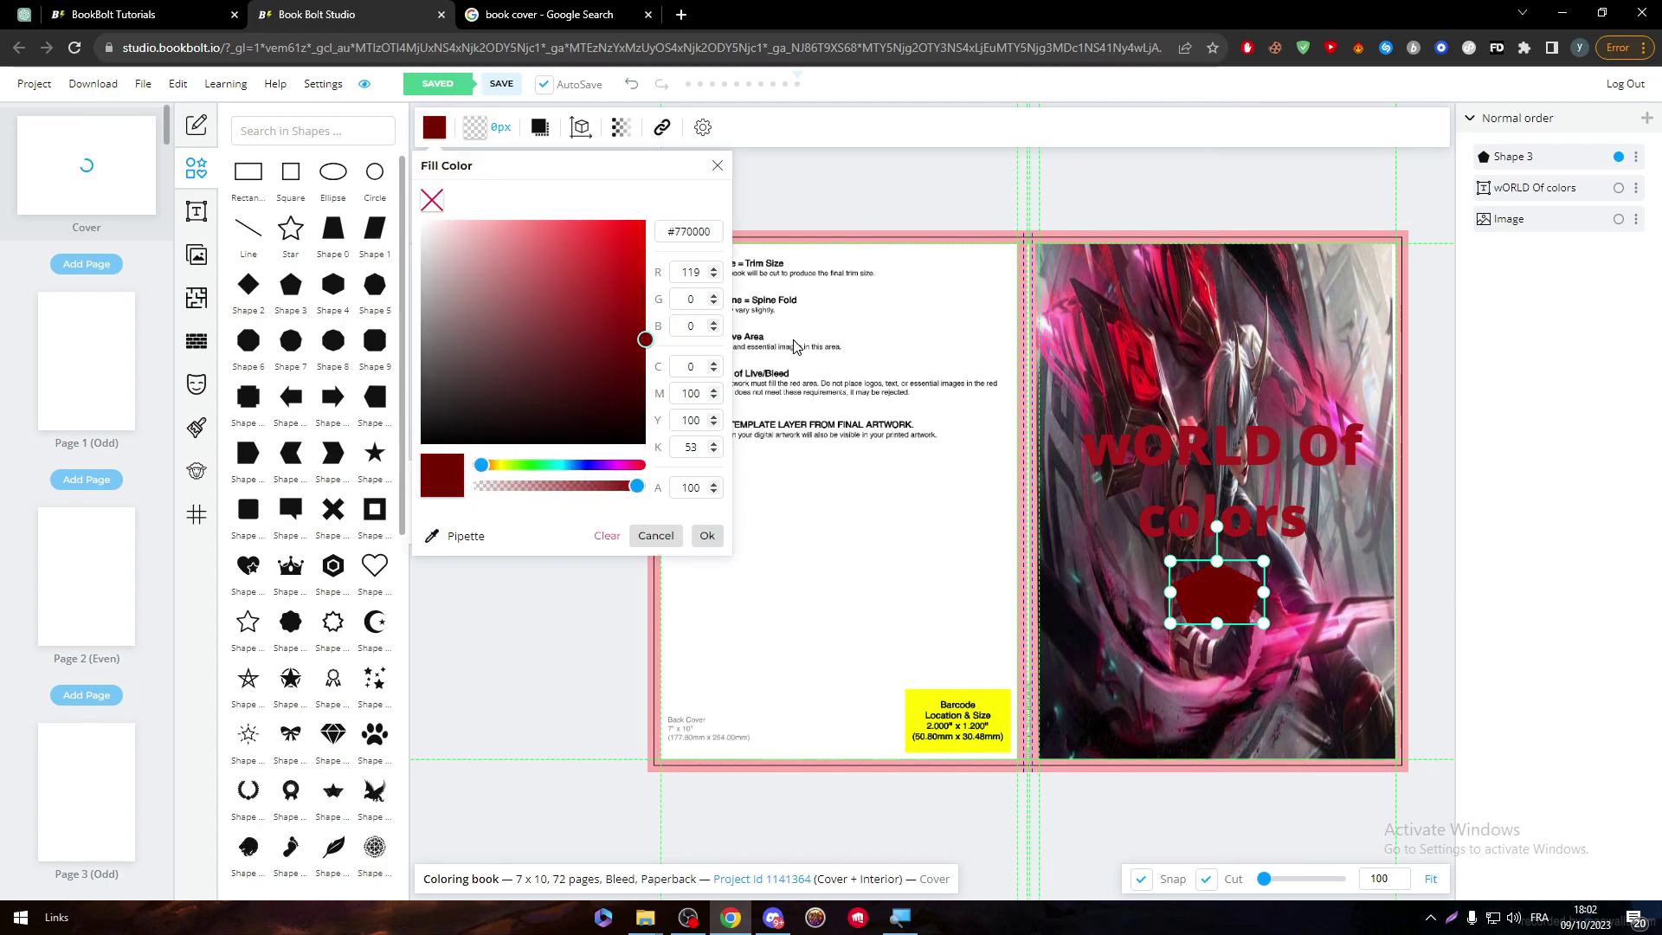
- Confirm the #770000 fill on the pentagon with Ok
click(706, 535)
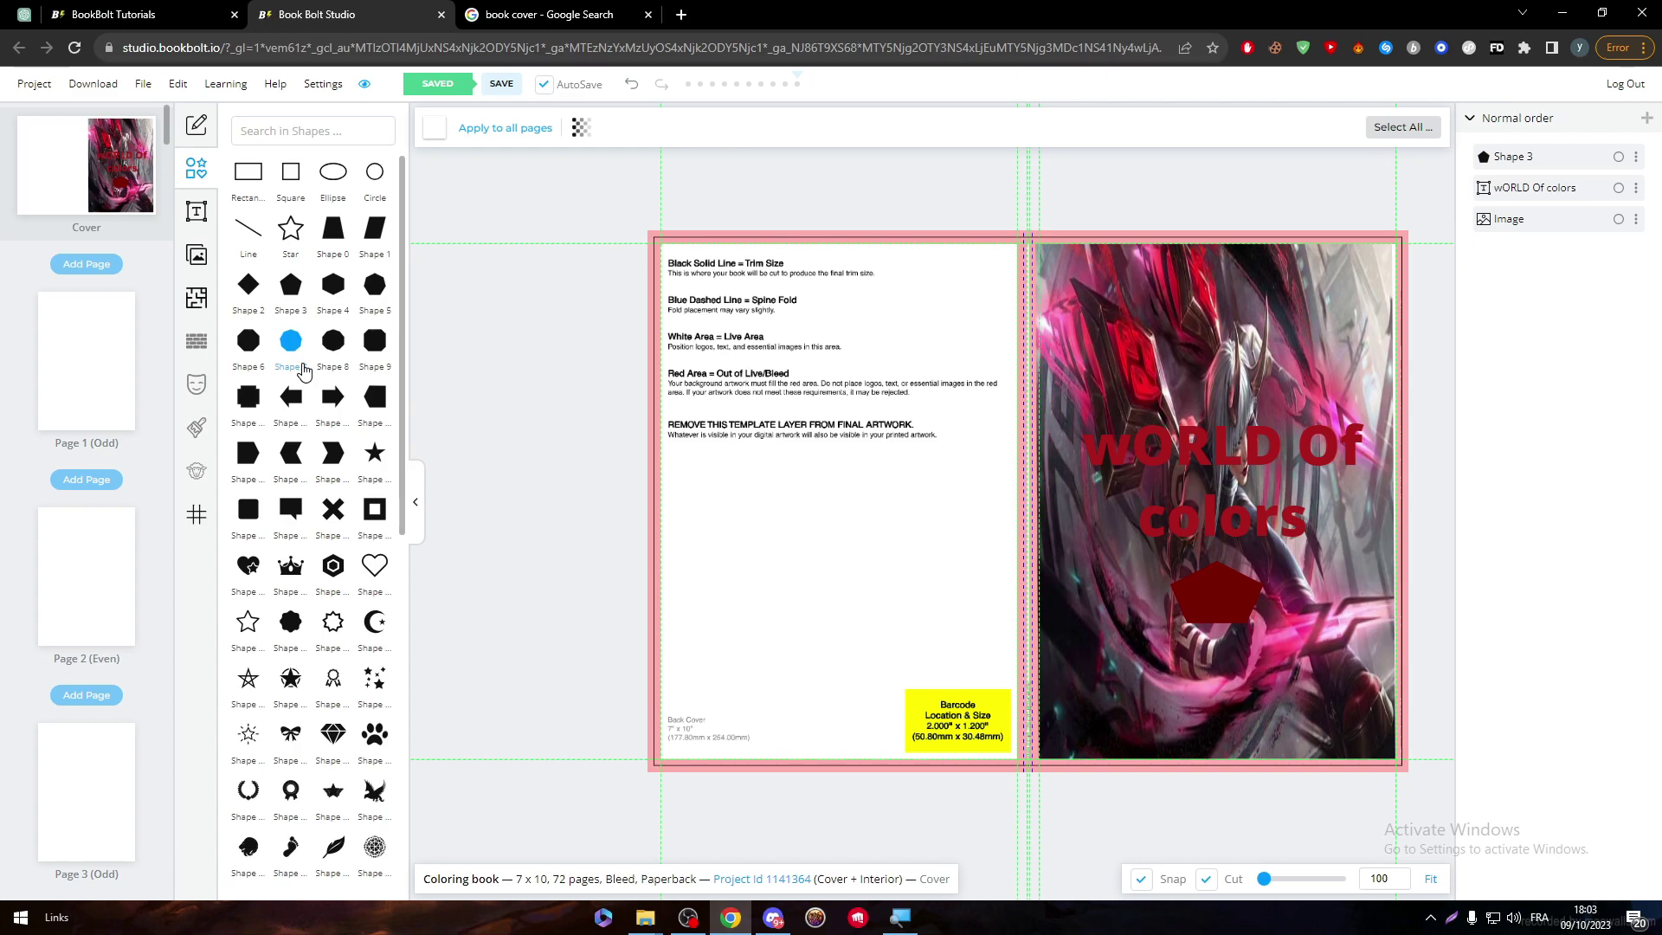
- Switch to interior Page 1 (Odd) and dismiss the 'select an object' alert
click(48, 379)
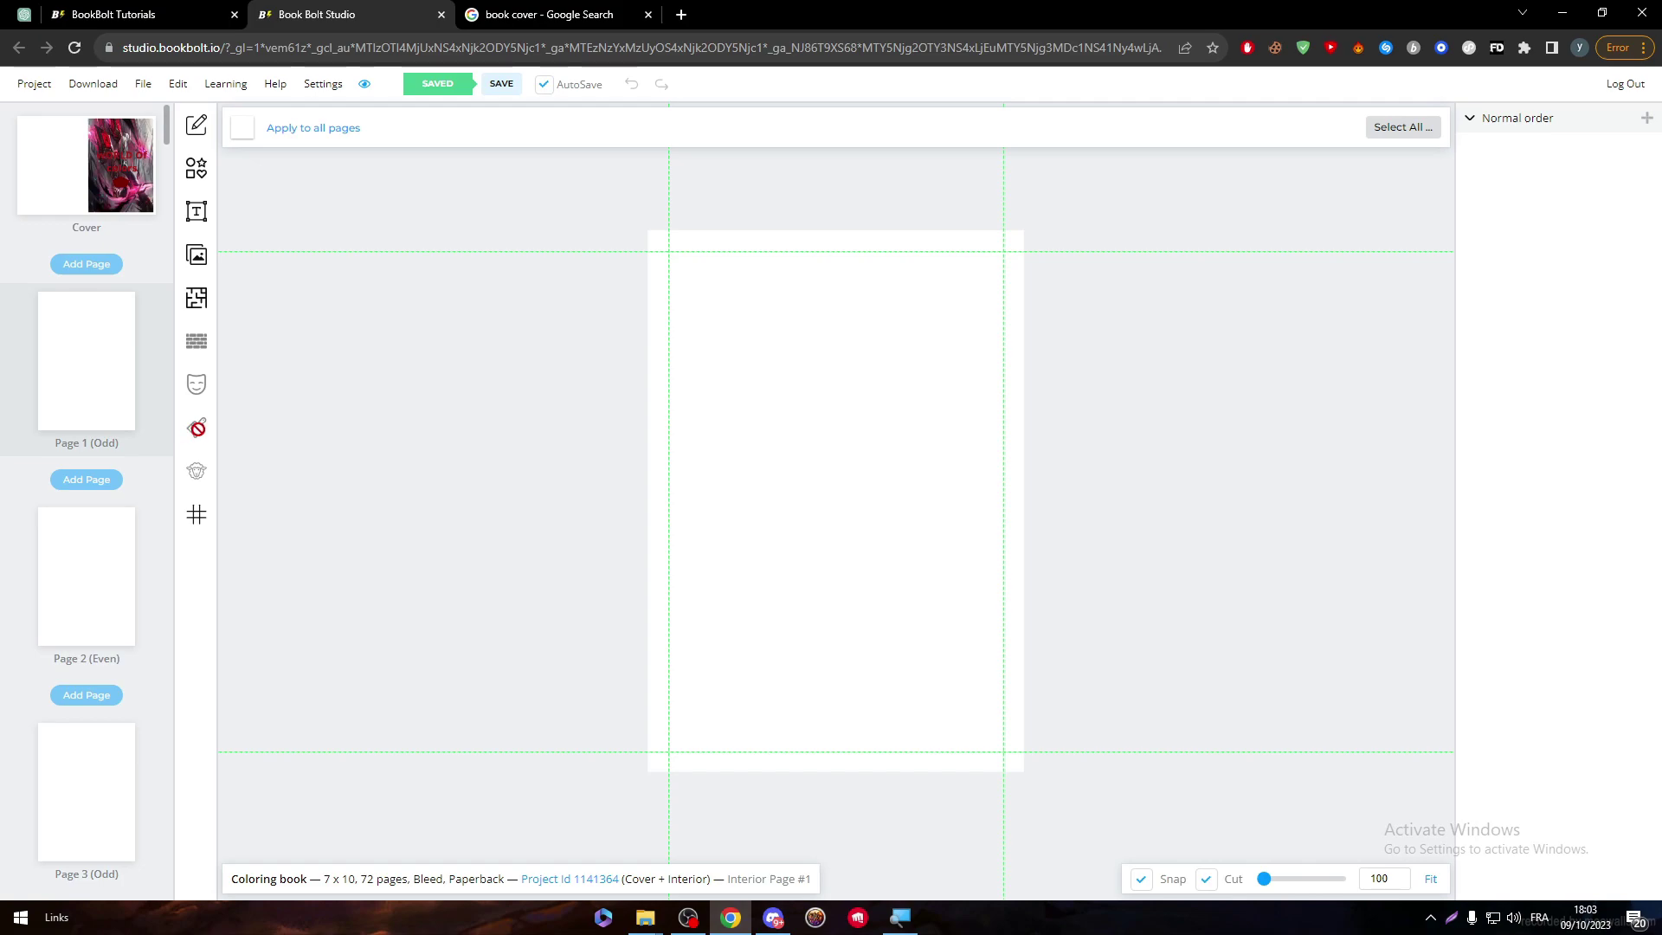
click(197, 427)
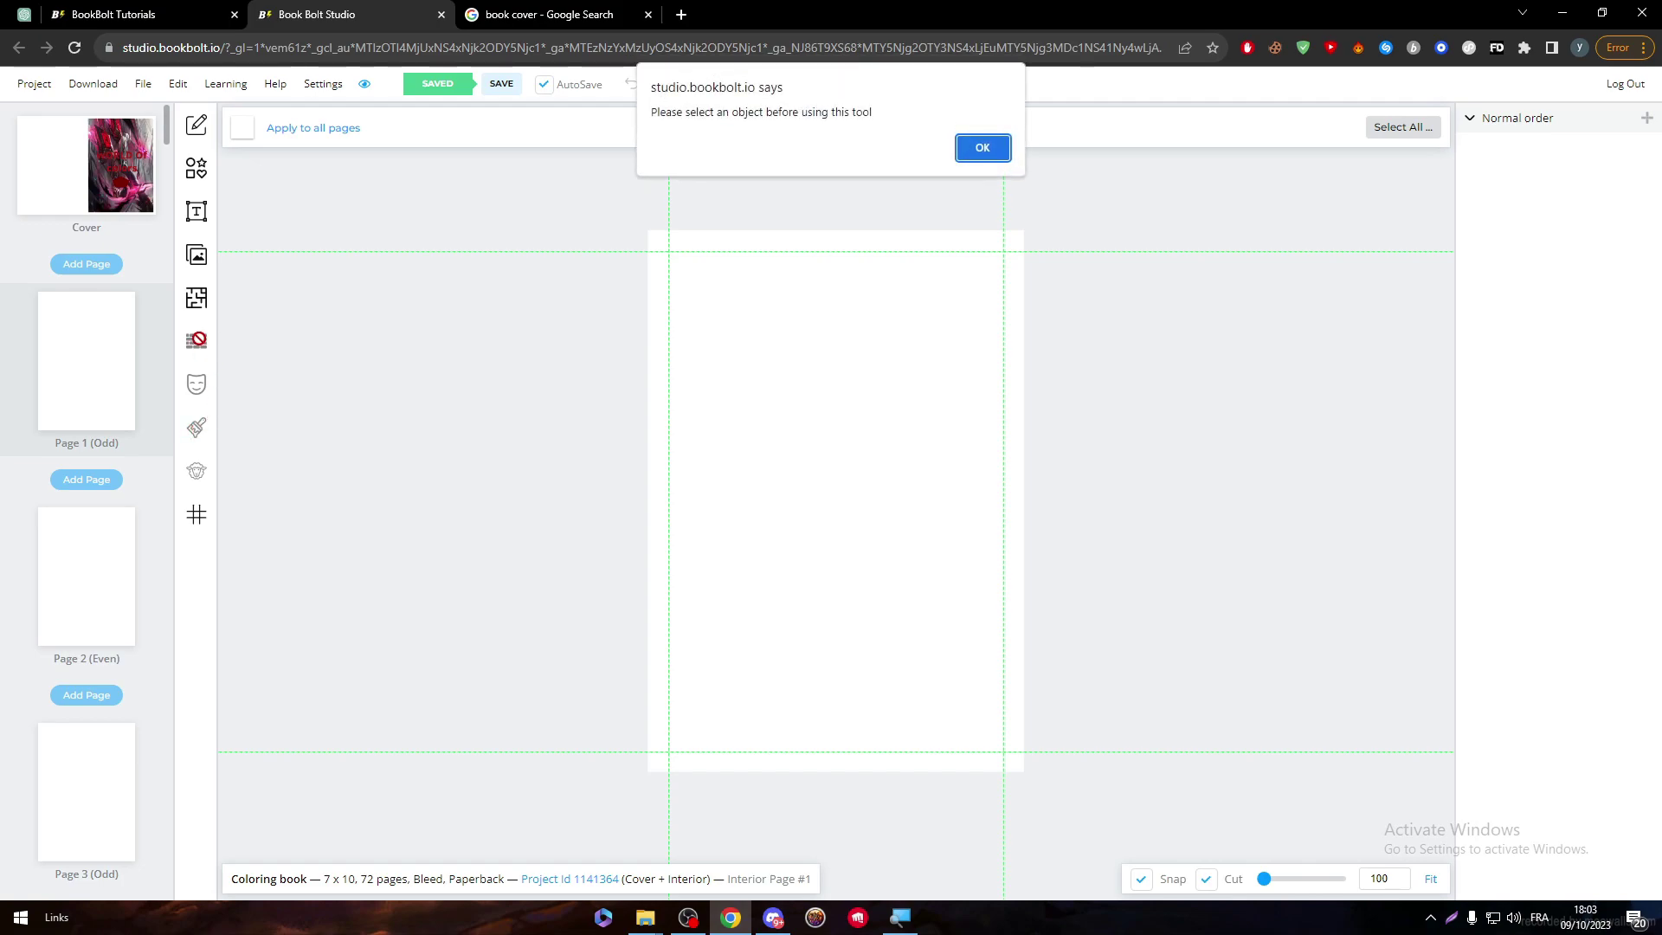
click(969, 157)
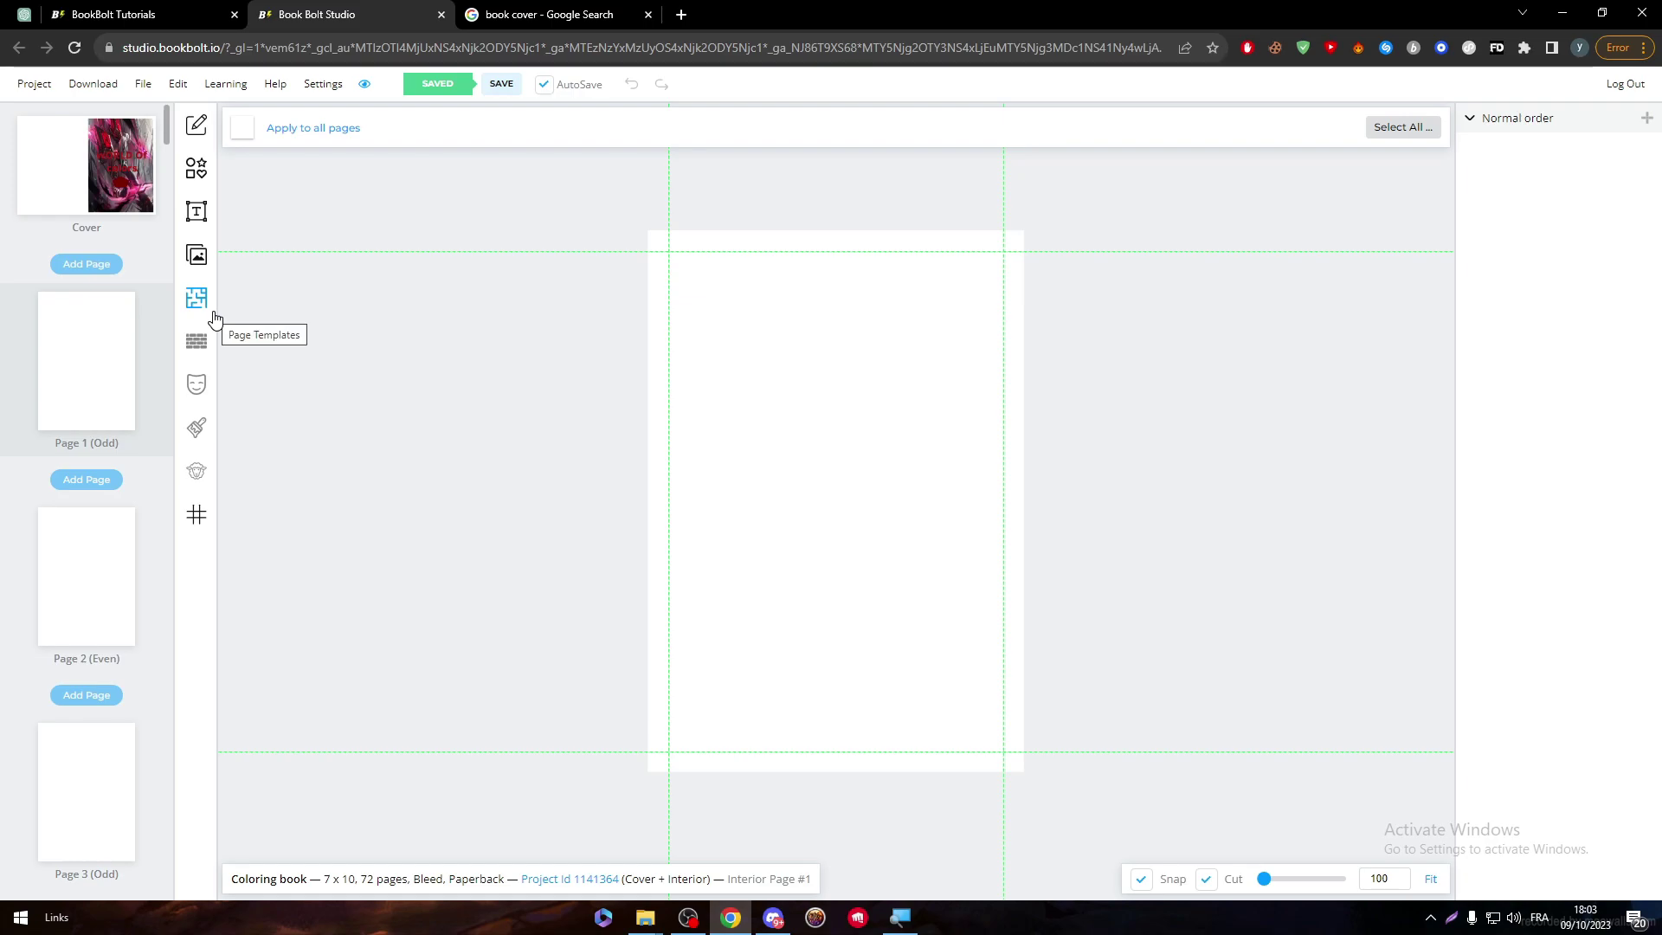
click(209, 8)
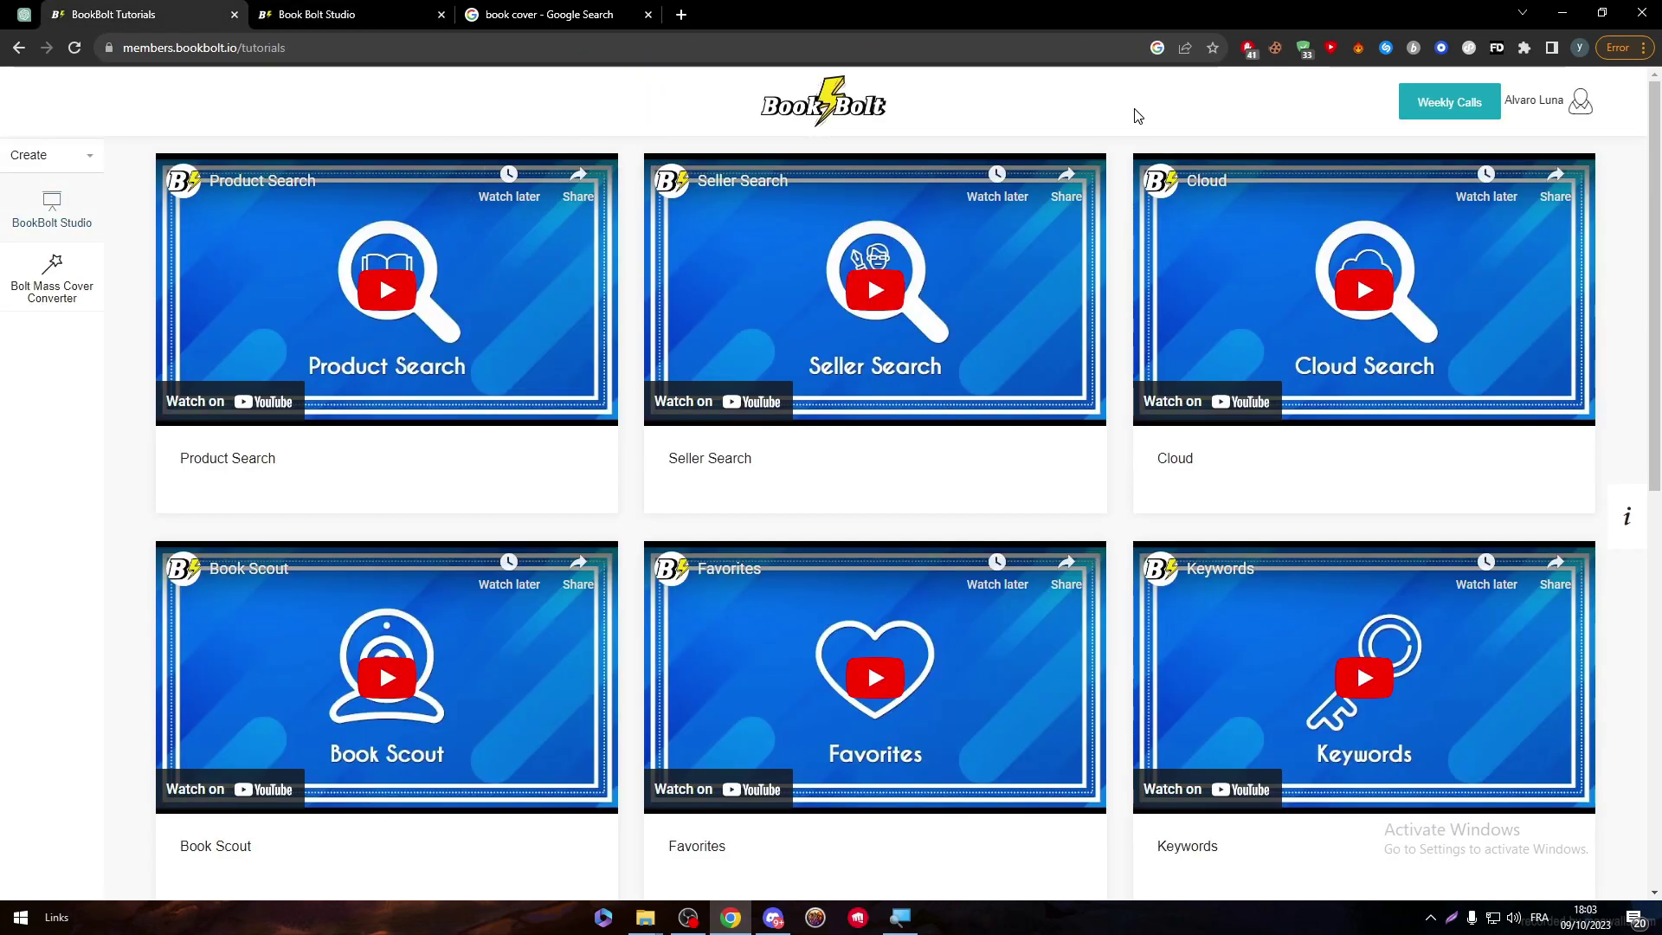
click(1591, 105)
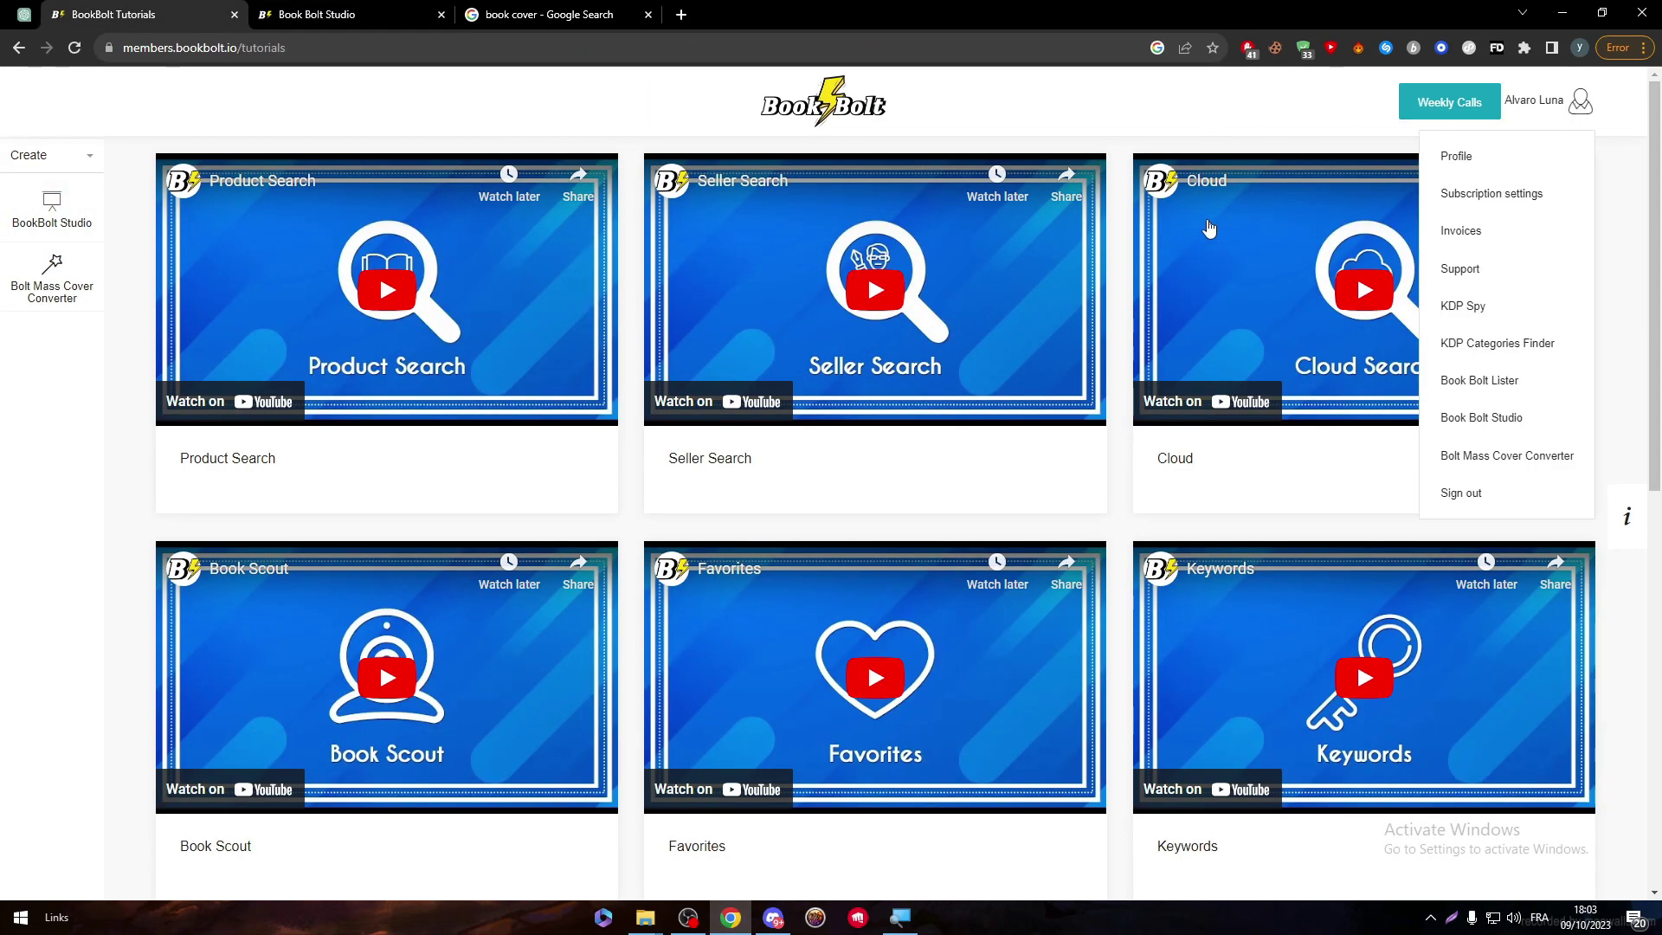
click(1492, 210)
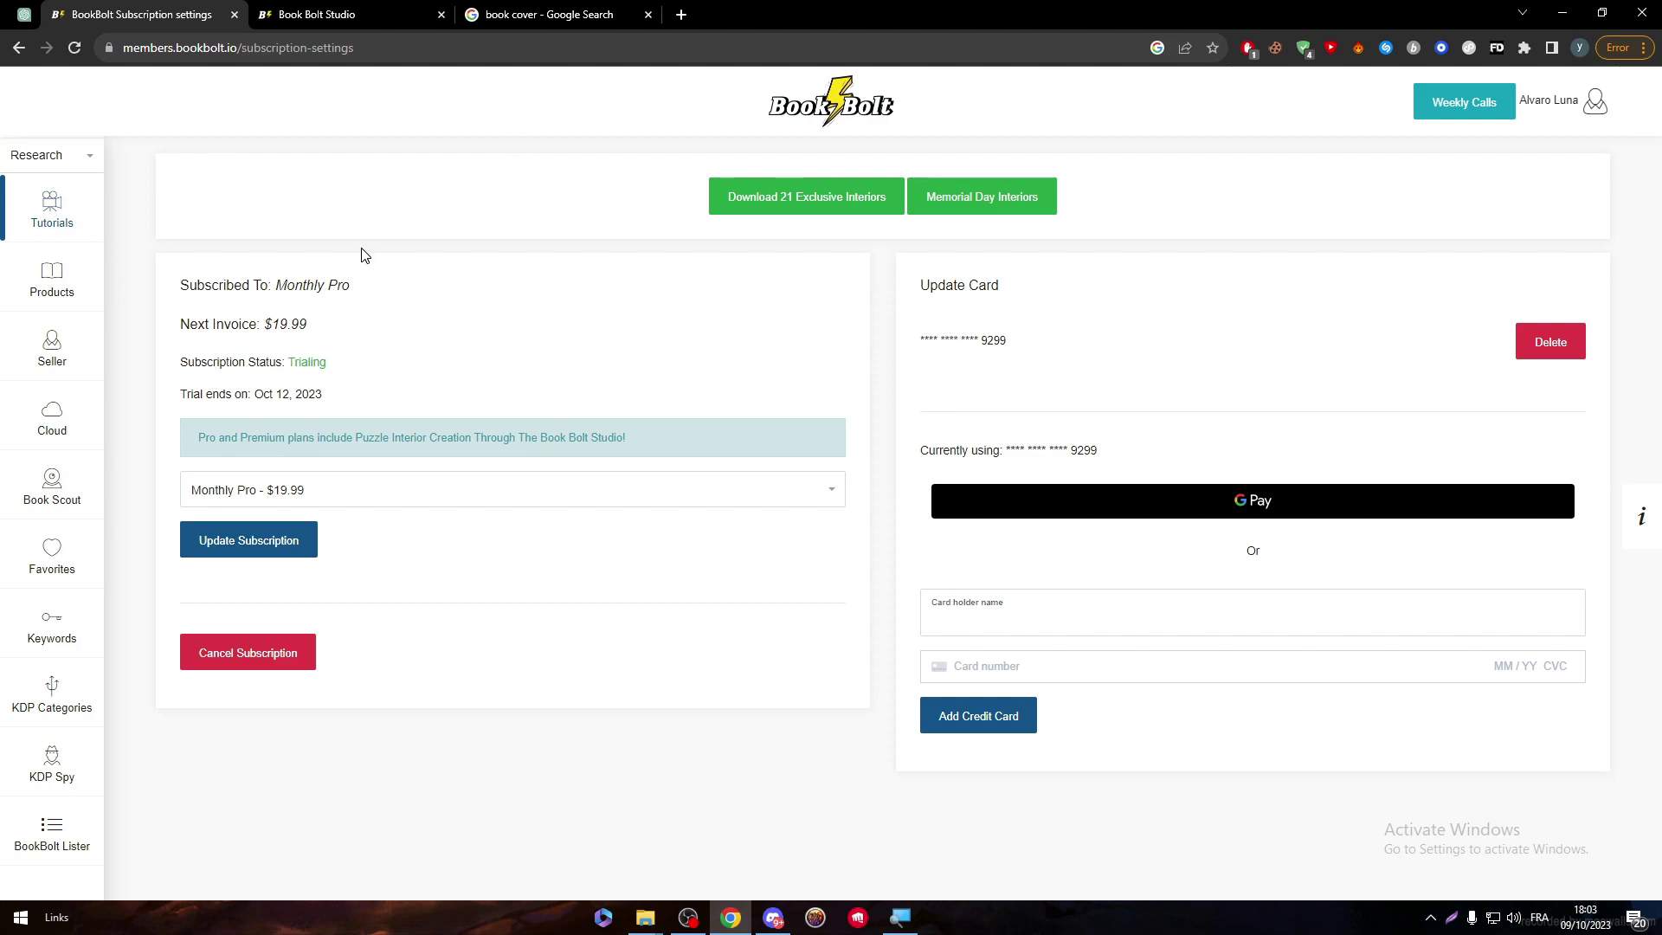
click(320, 15)
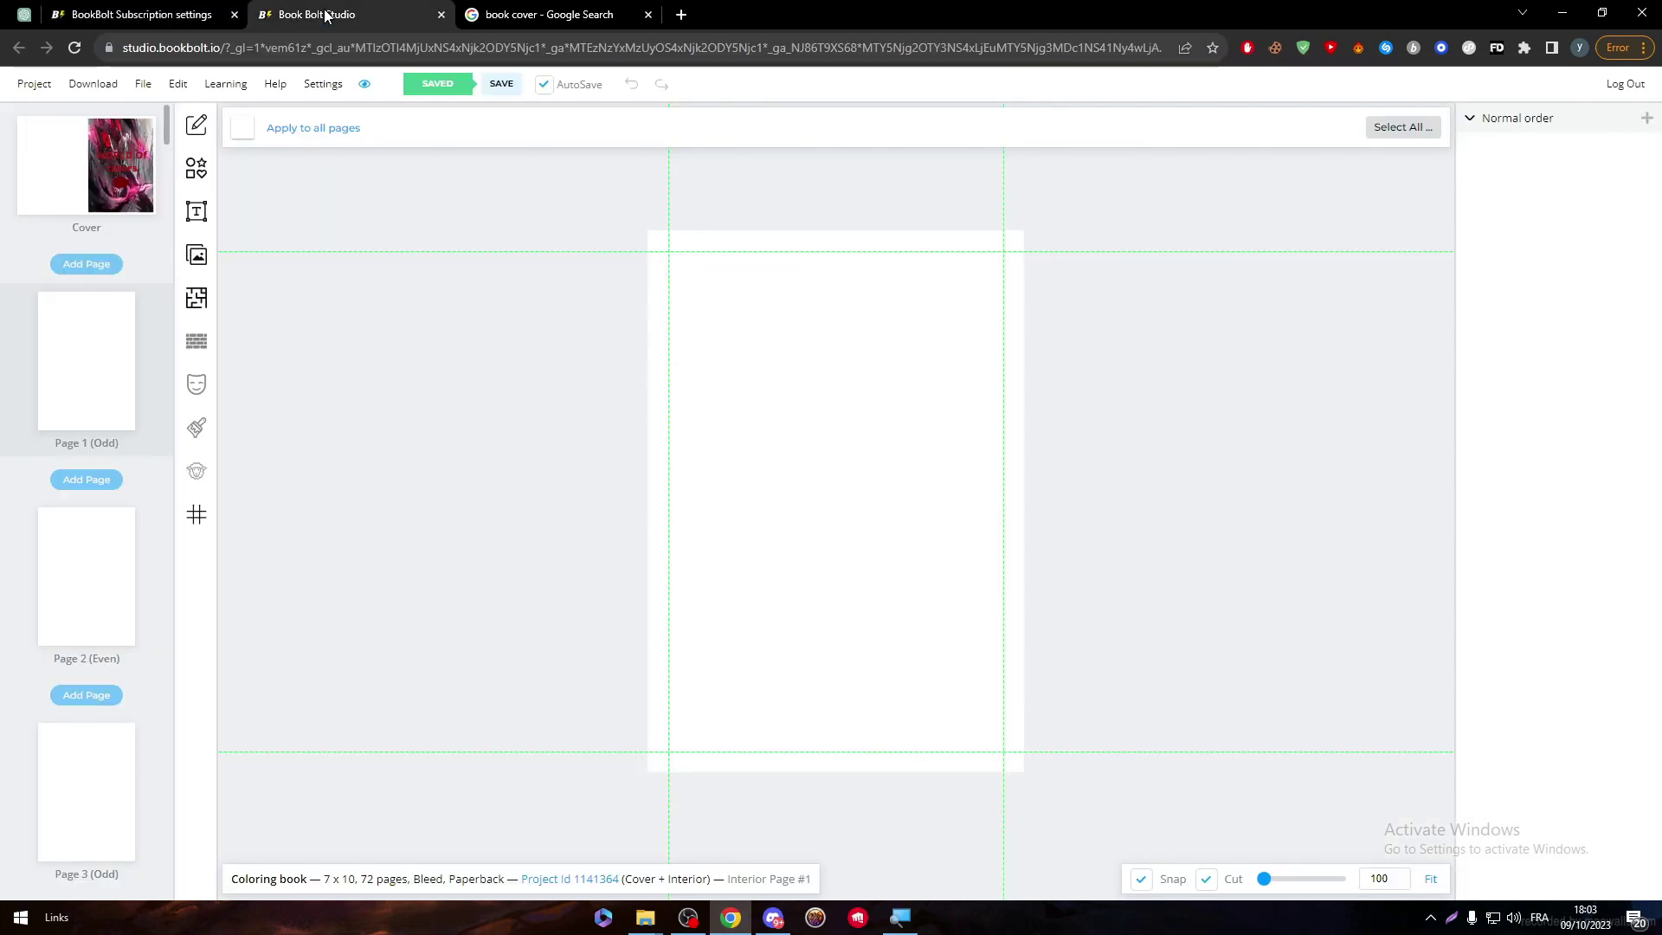
click(184, 11)
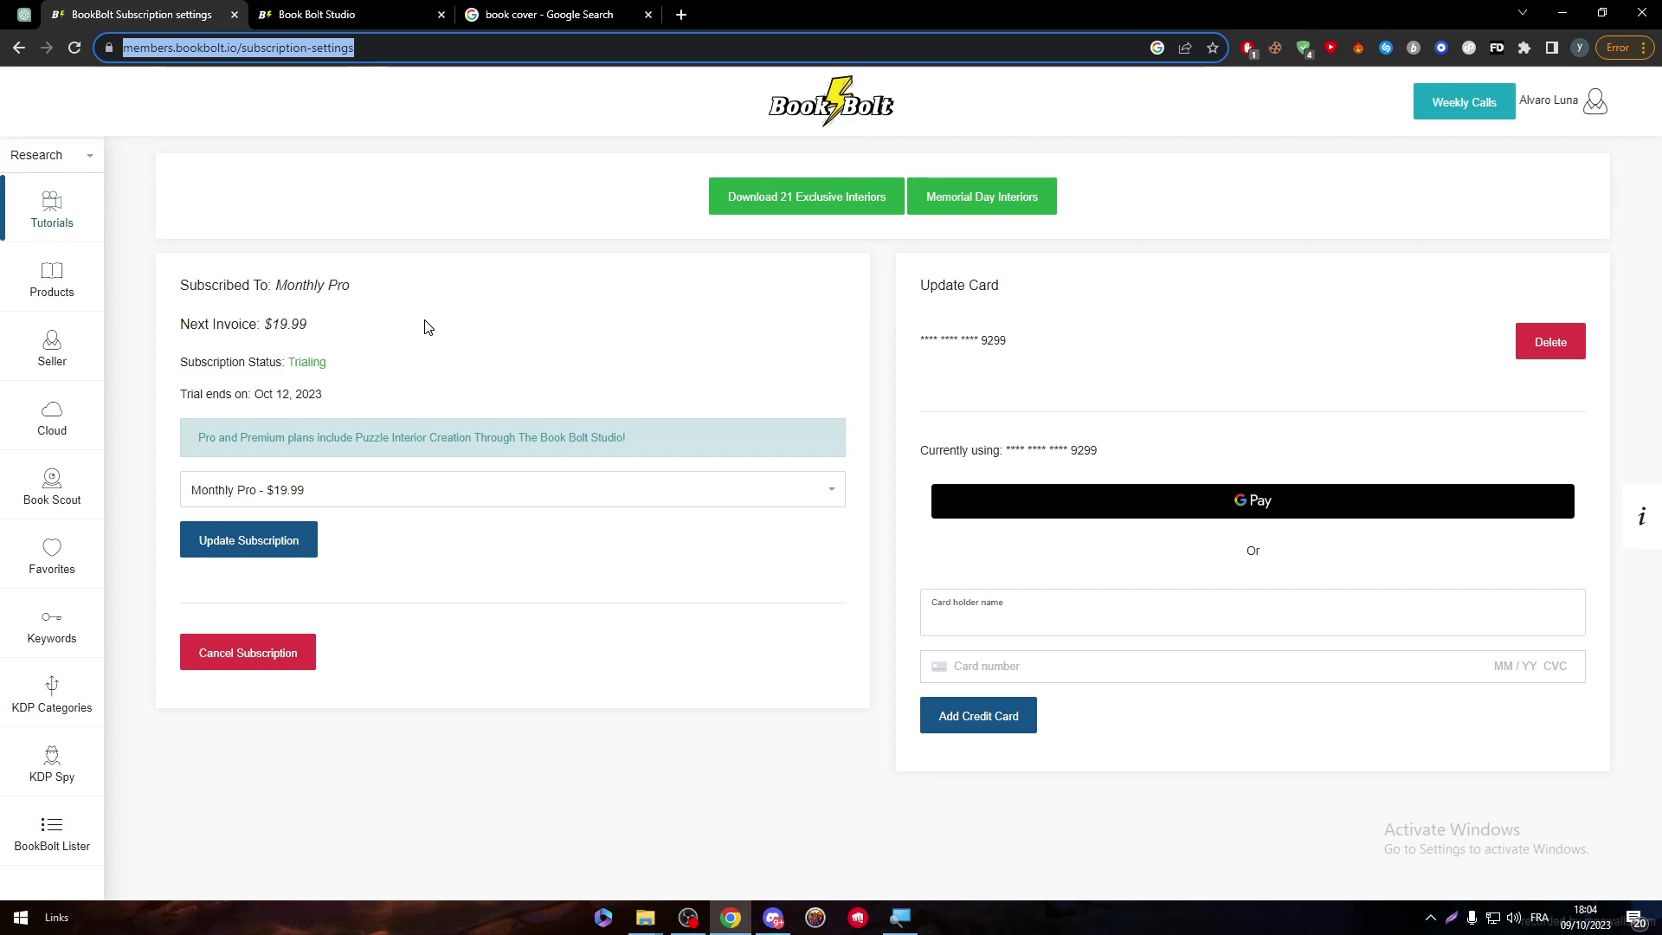
- Search 'bookbolt pricing' in a new tab and open the Book Bolt Pricing page
click(386, 313)
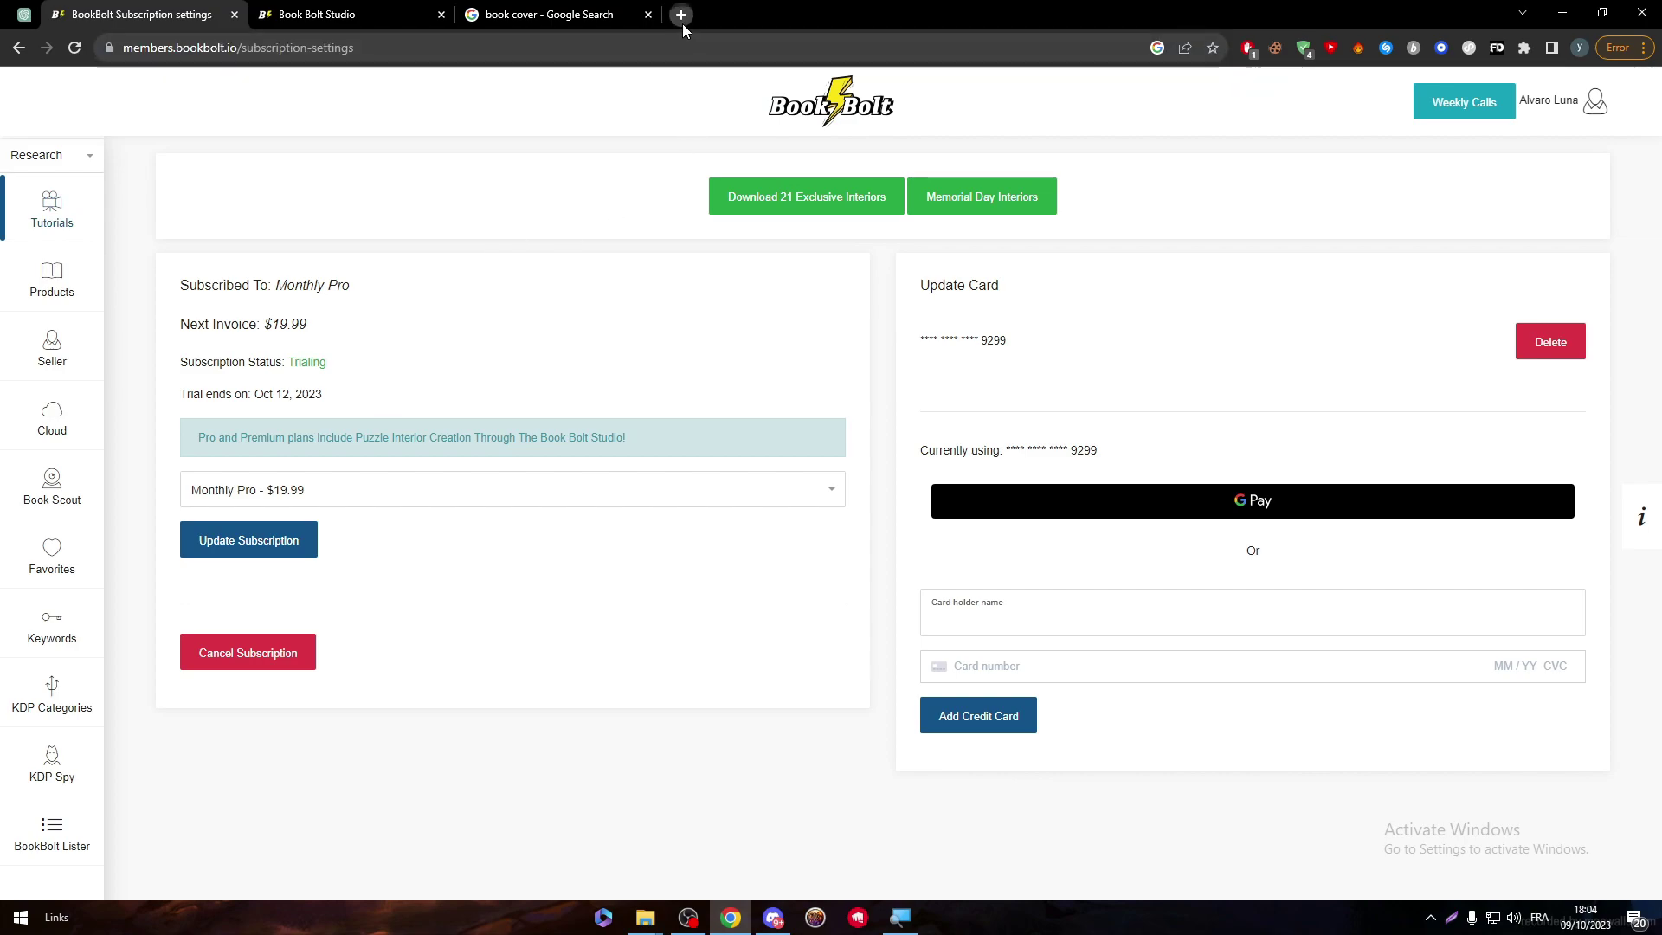
click(682, 24)
text(bookbolt pricing)
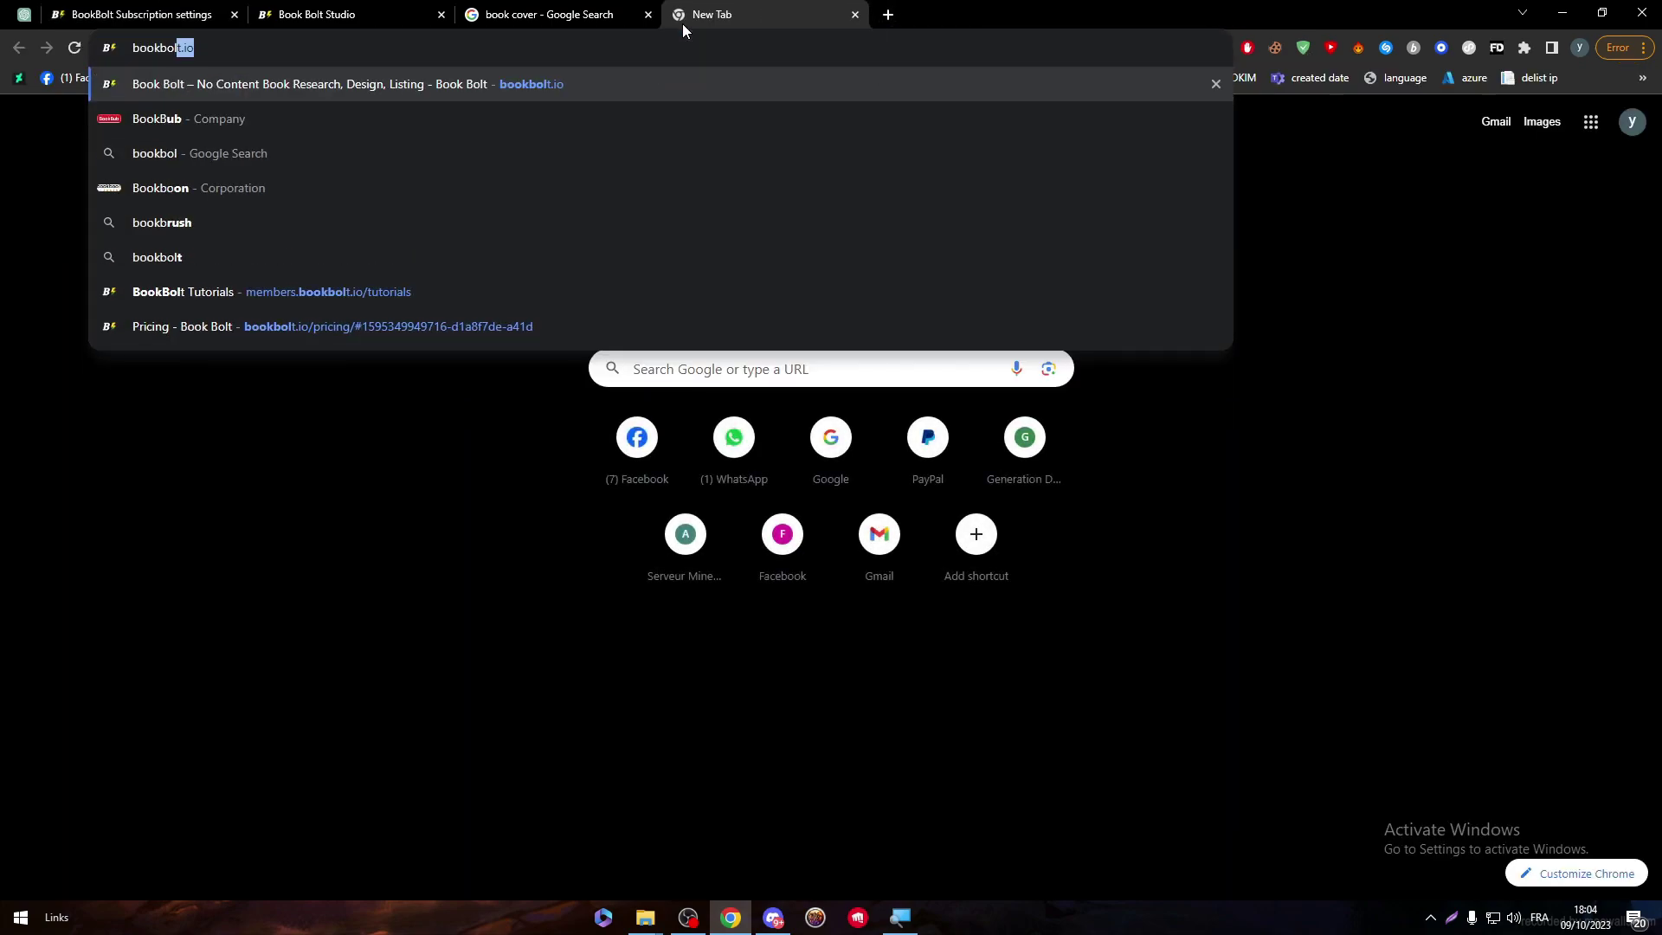
key(Return)
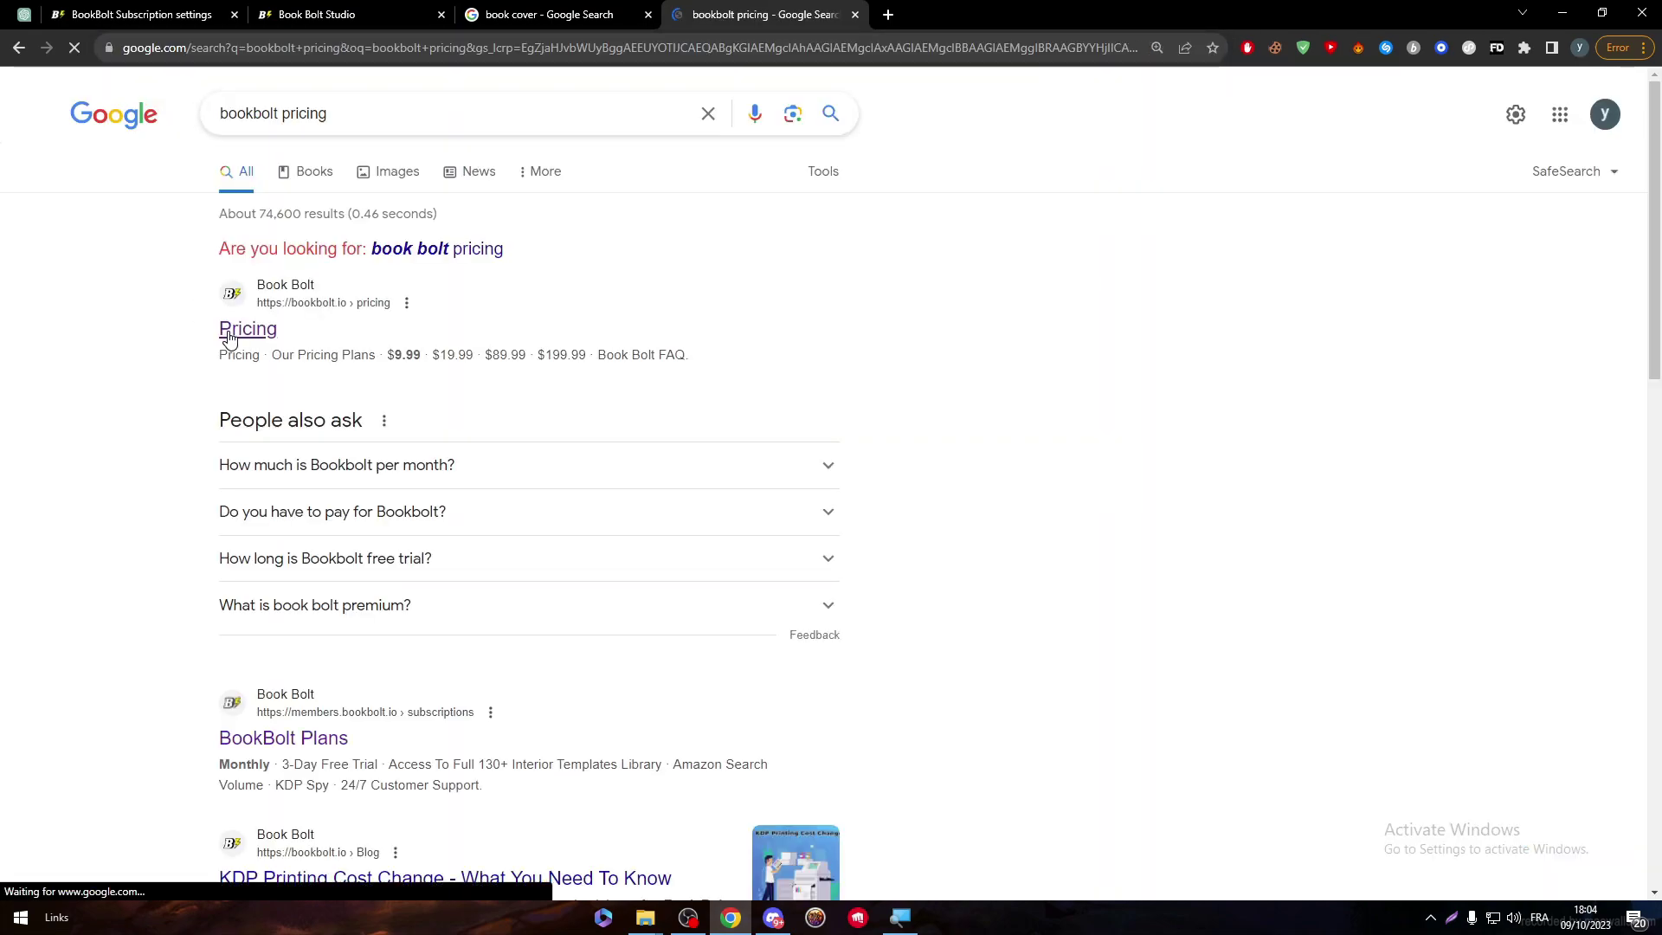
click(230, 329)
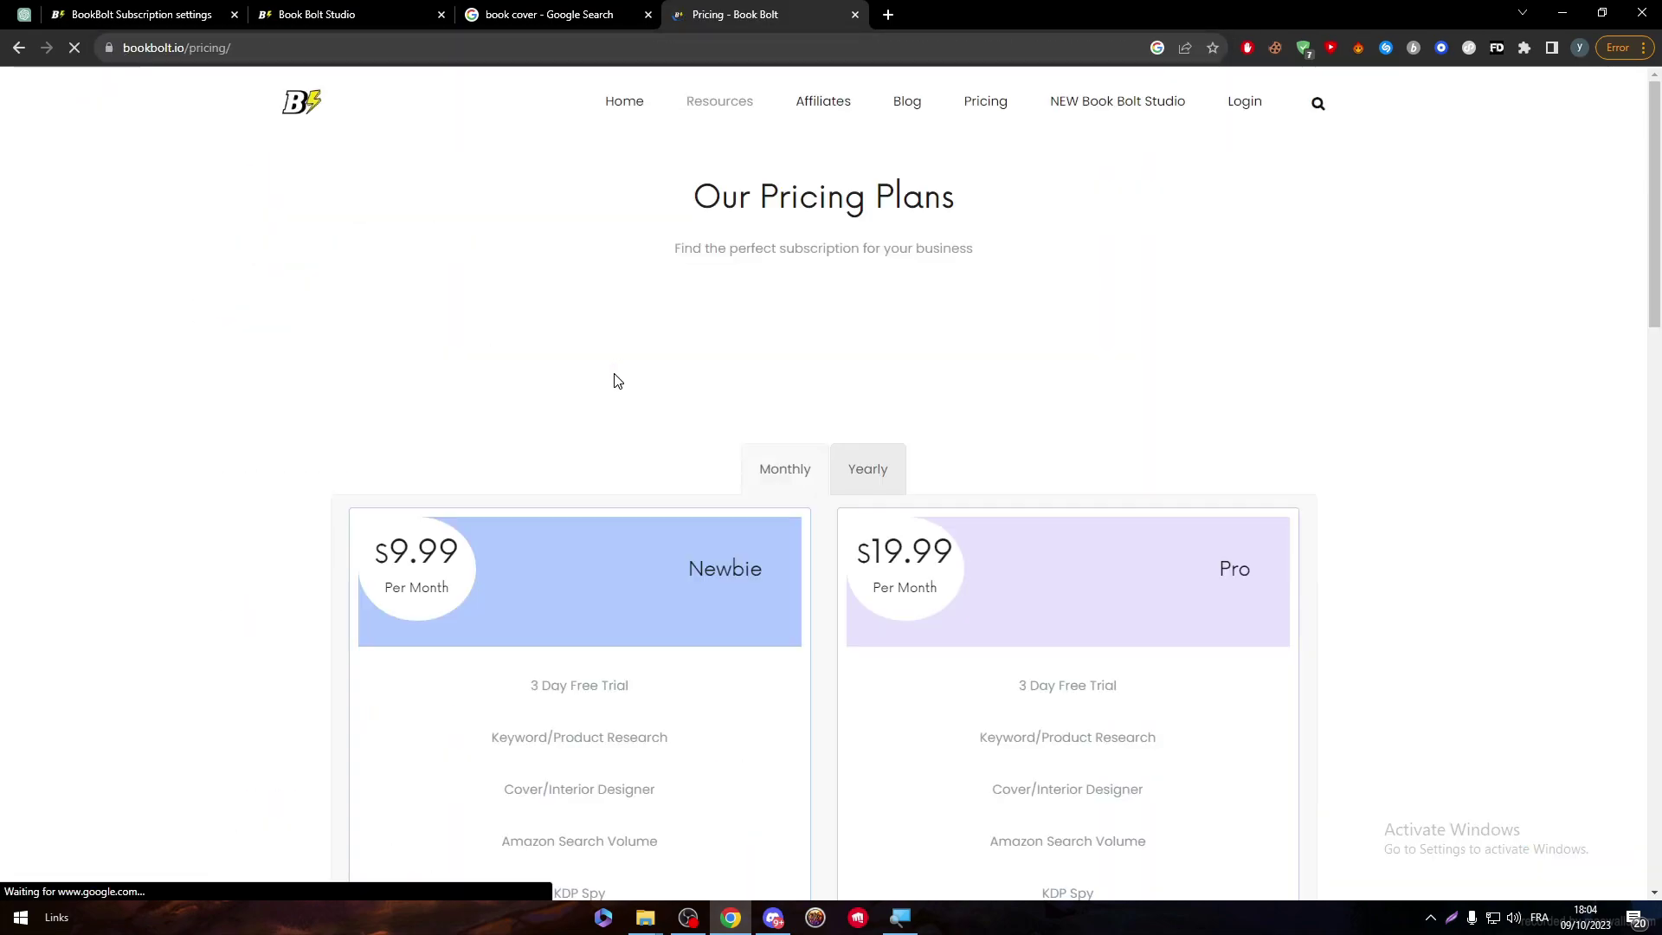
- Compare monthly and yearly prices of the Newbie $9.99 and Pro $19.99 plans, then return to Studio
scroll(1657, 323, down, 3)
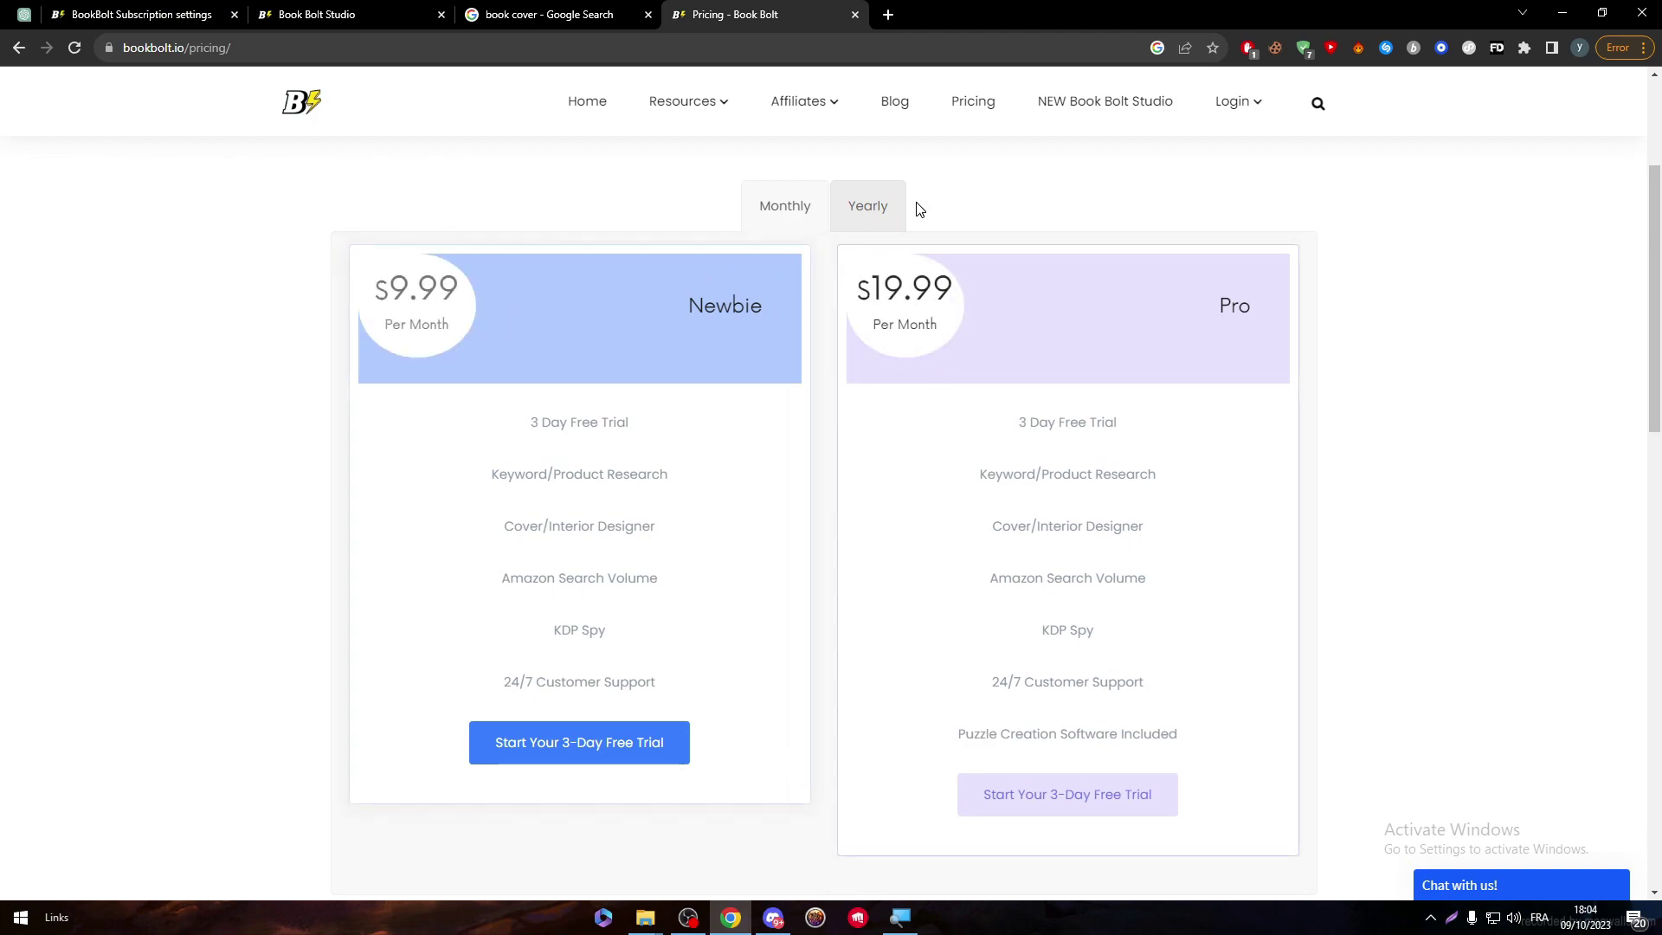
click(868, 208)
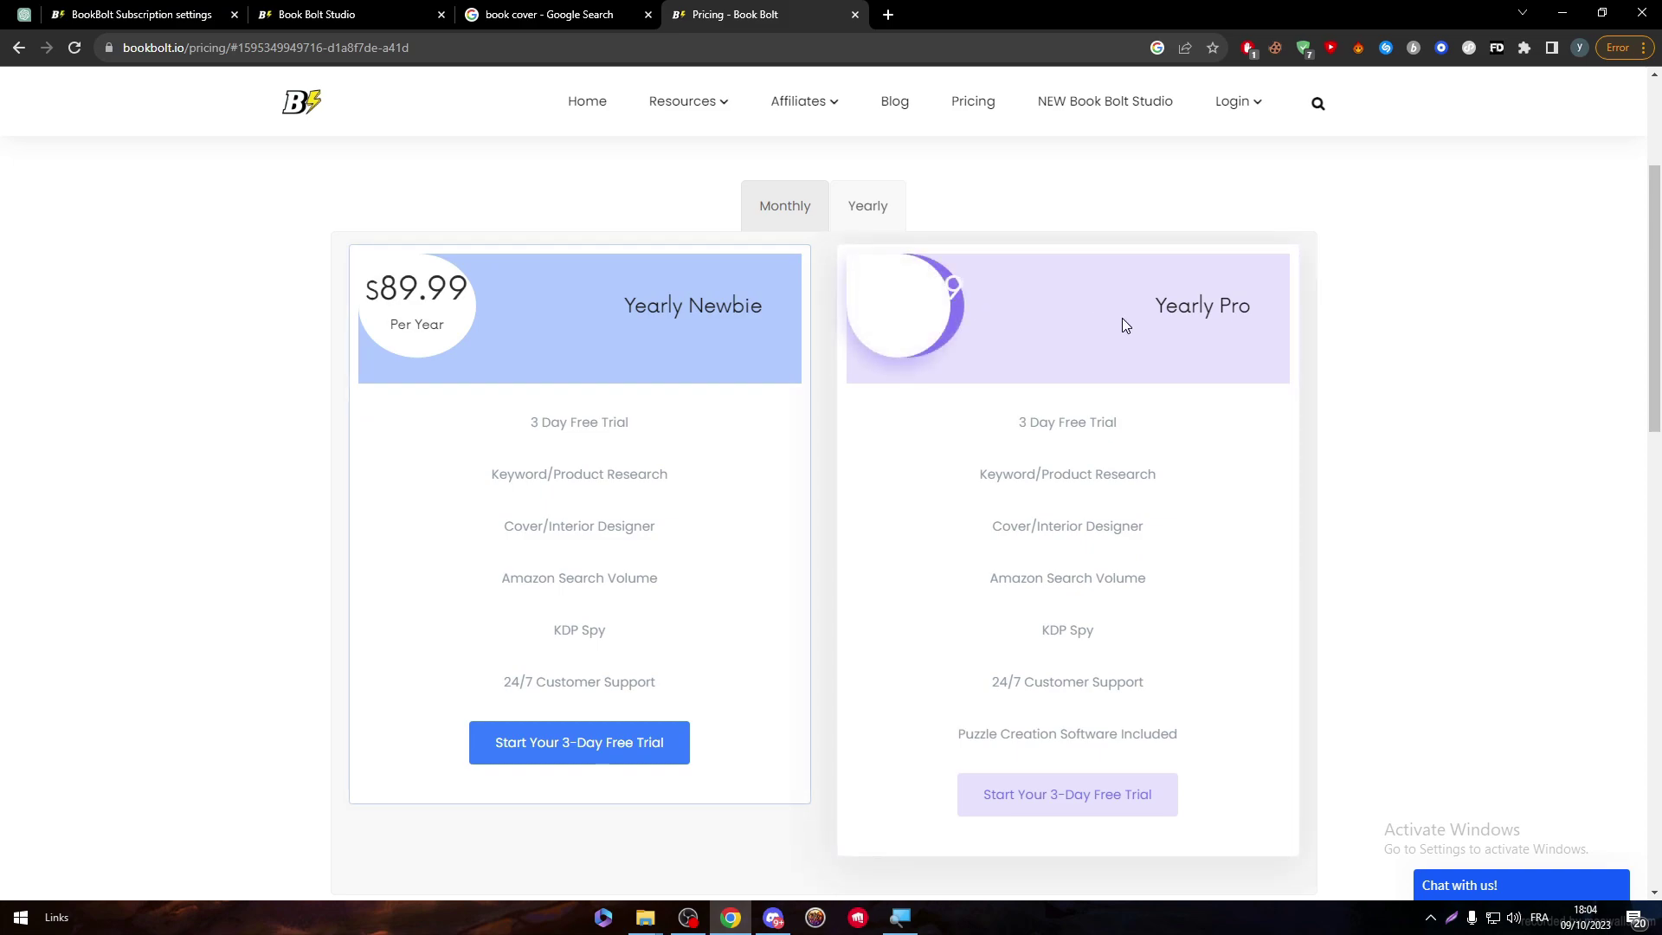
click(783, 205)
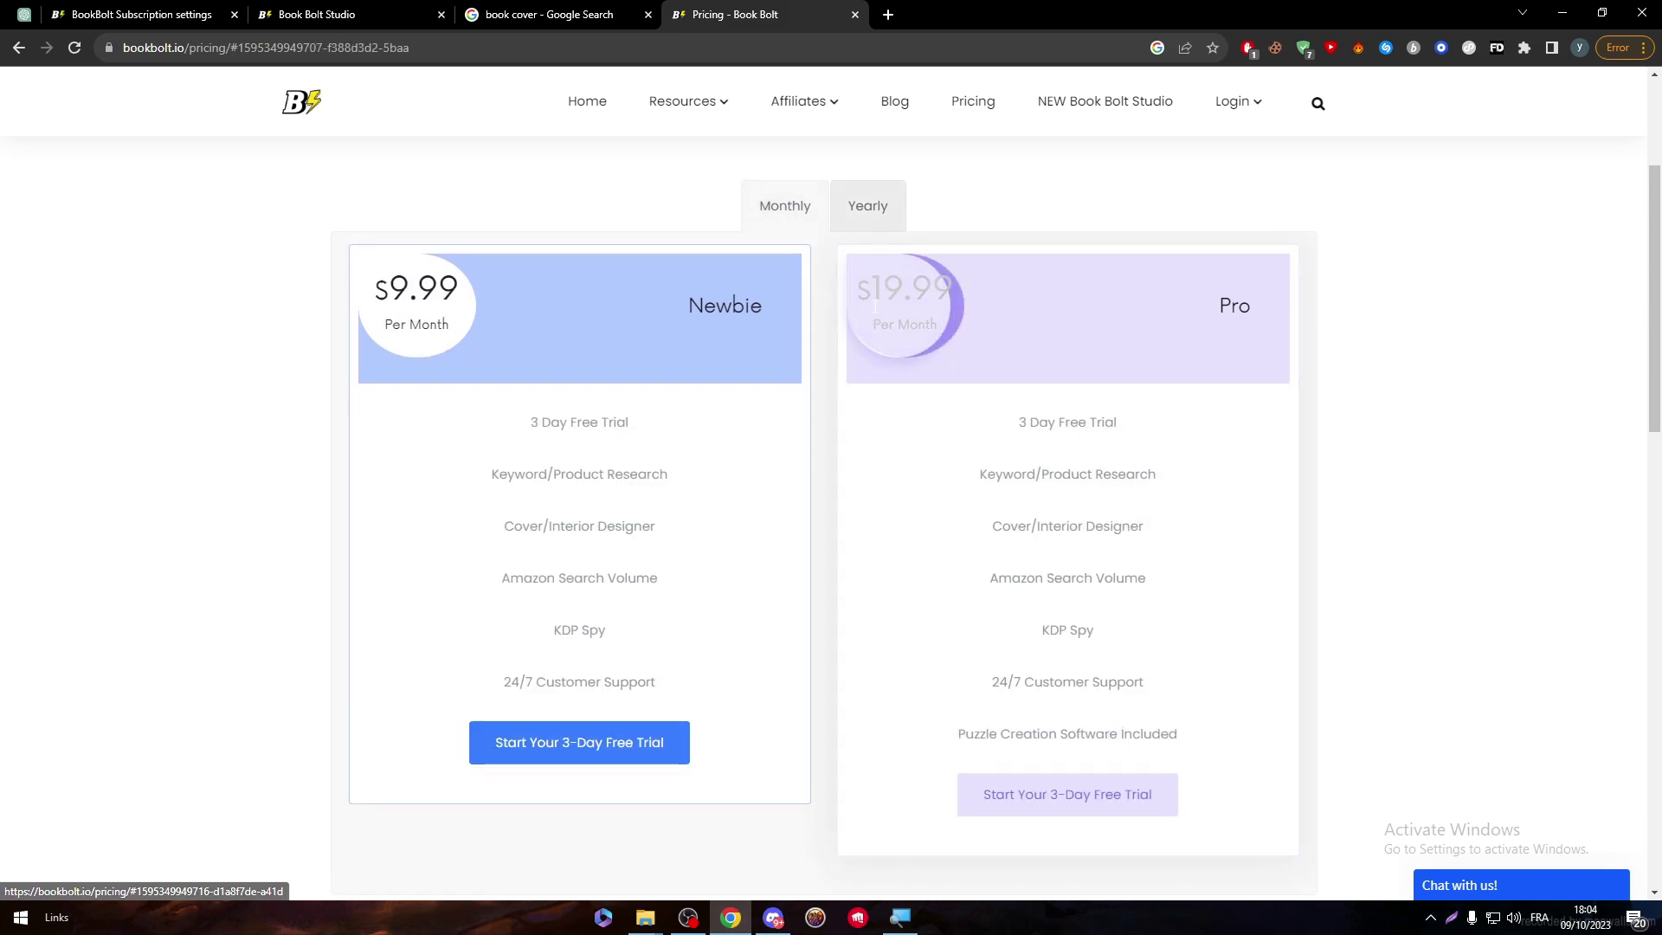
click(871, 212)
click(804, 216)
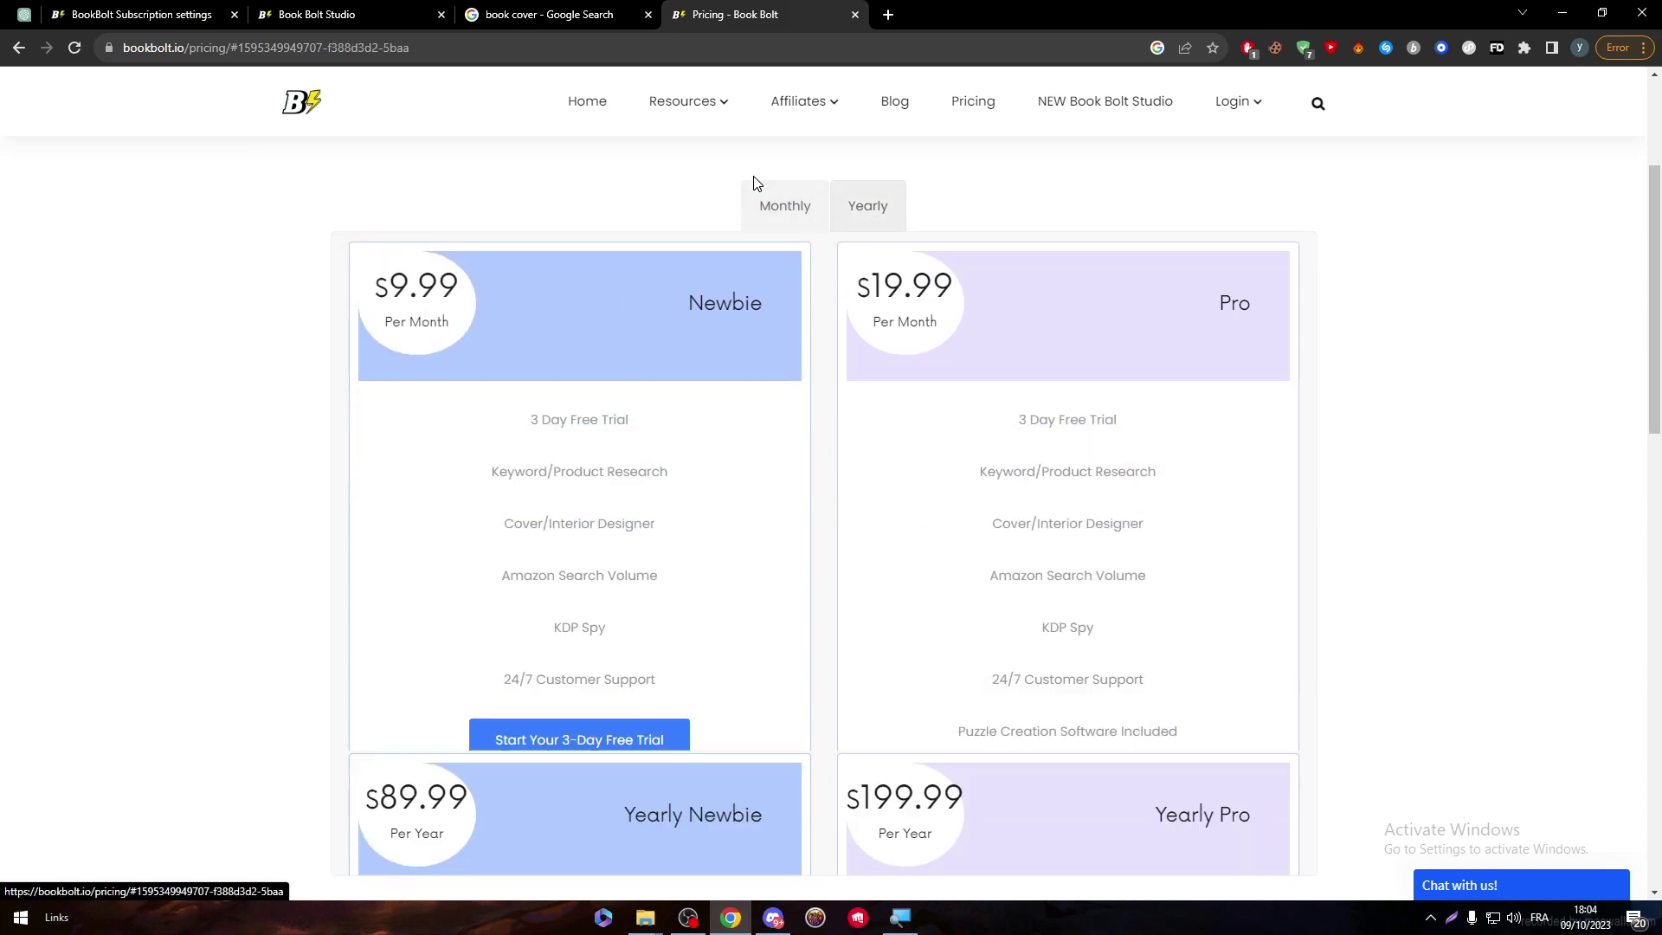
drag(528, 400, 689, 454)
drag(456, 512, 690, 684)
click(641, 625)
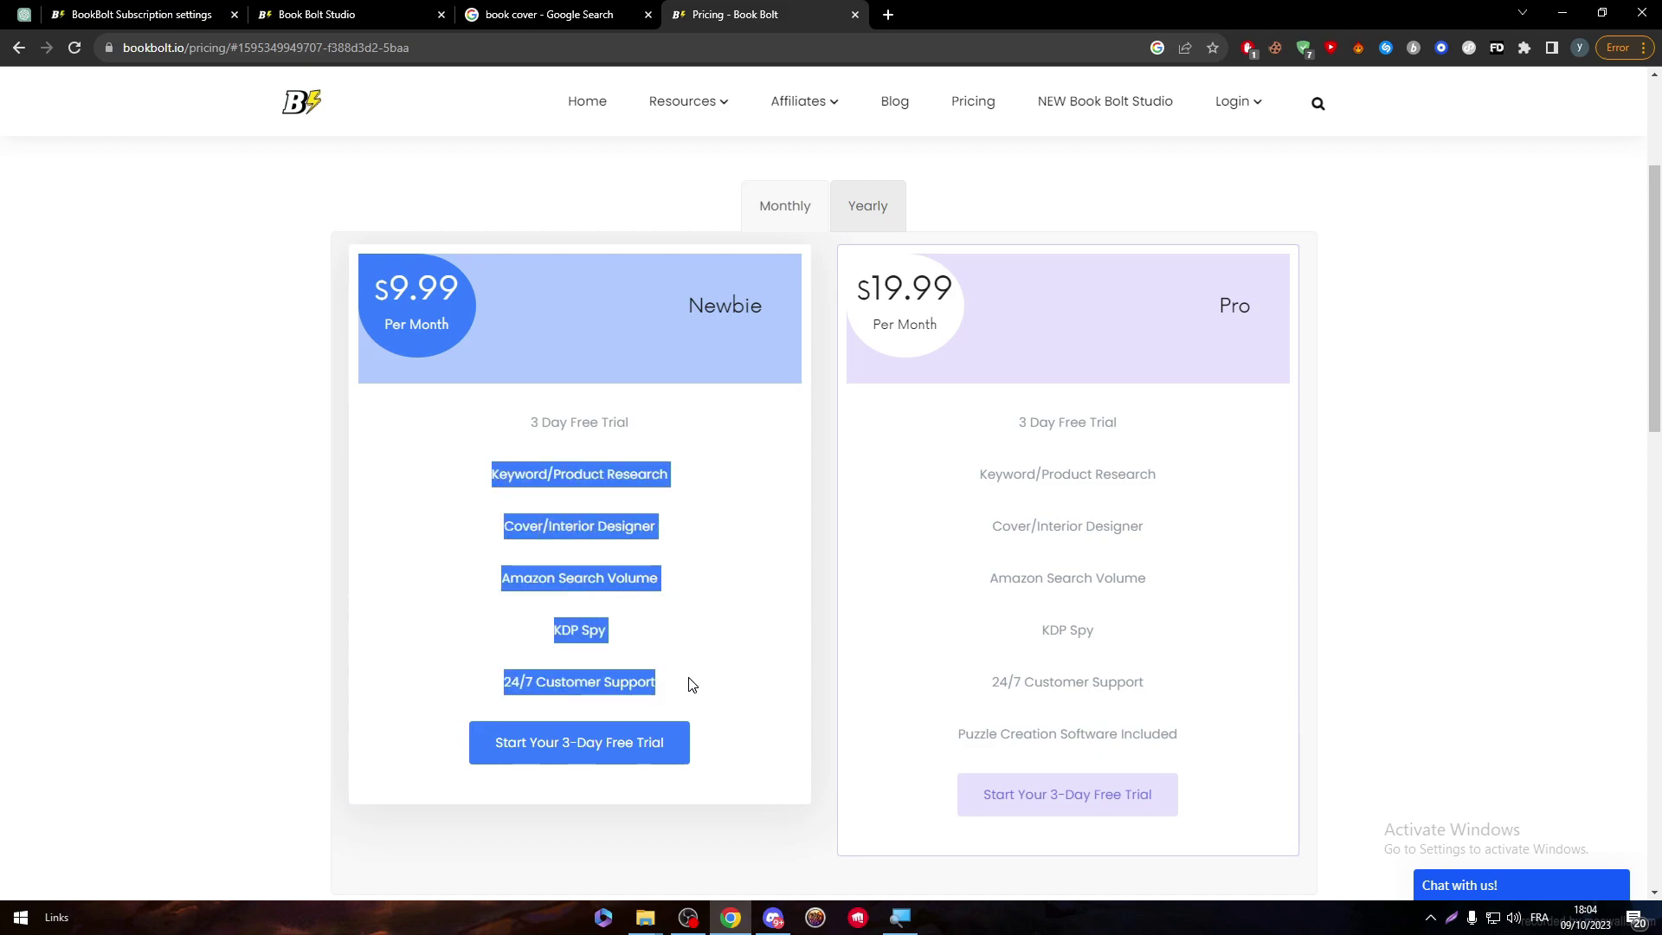
click(662, 594)
click(325, 14)
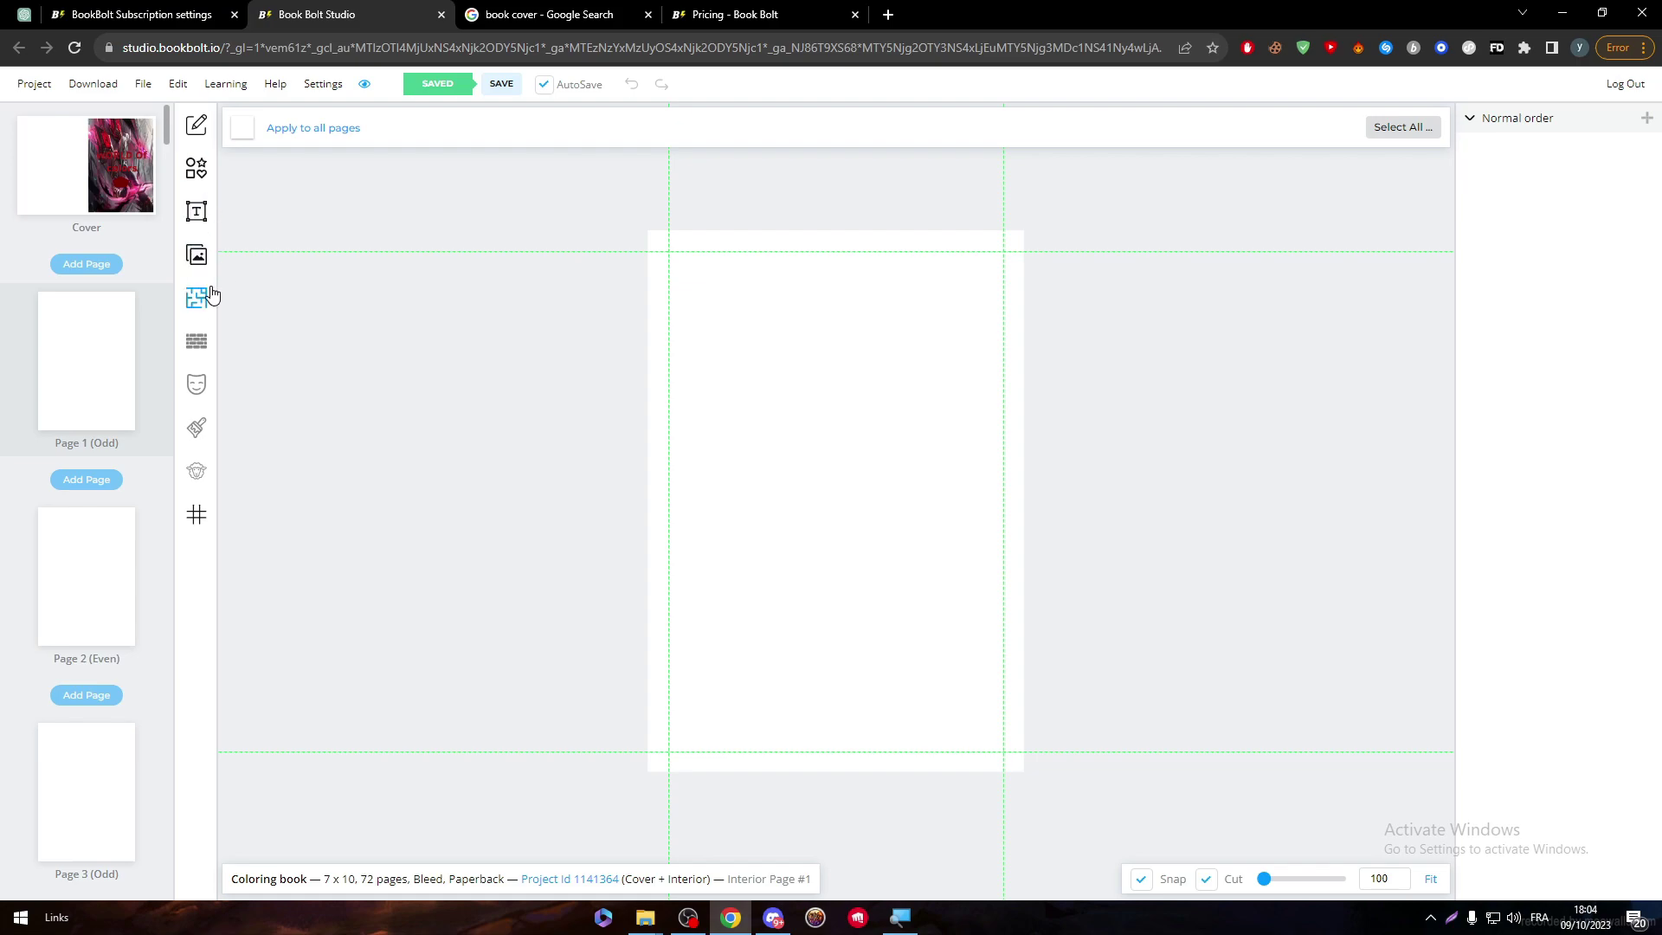
- Add a trapezoid (Shape 0) to page 1's bottom-left corner and rotate it
click(192, 172)
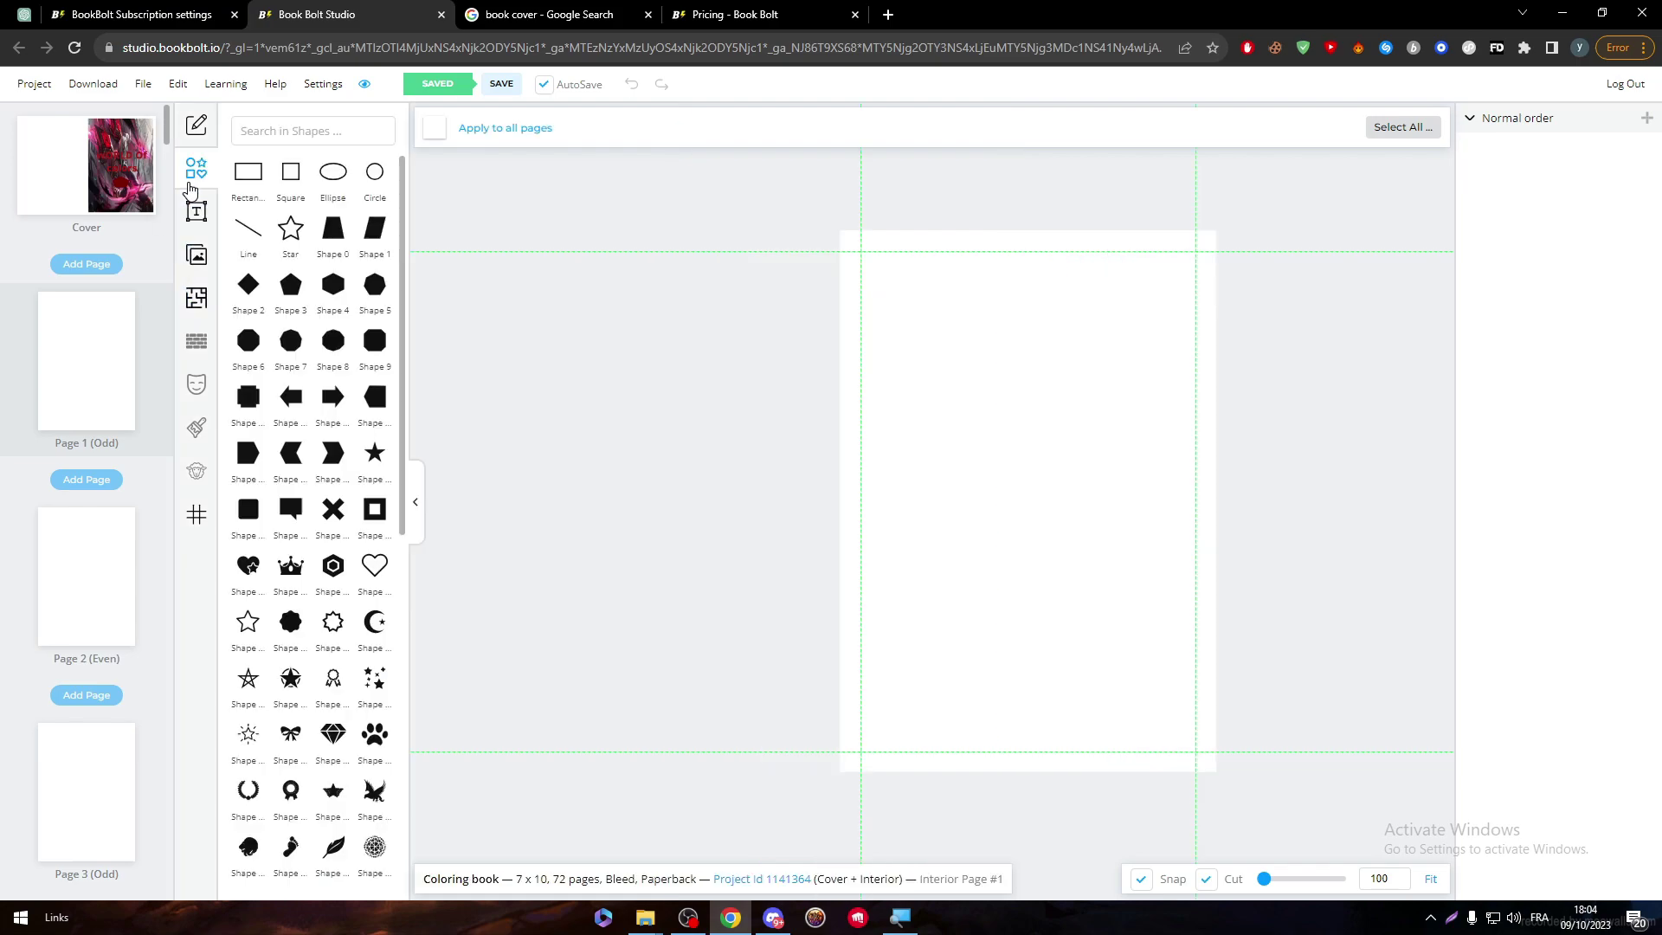
click(136, 194)
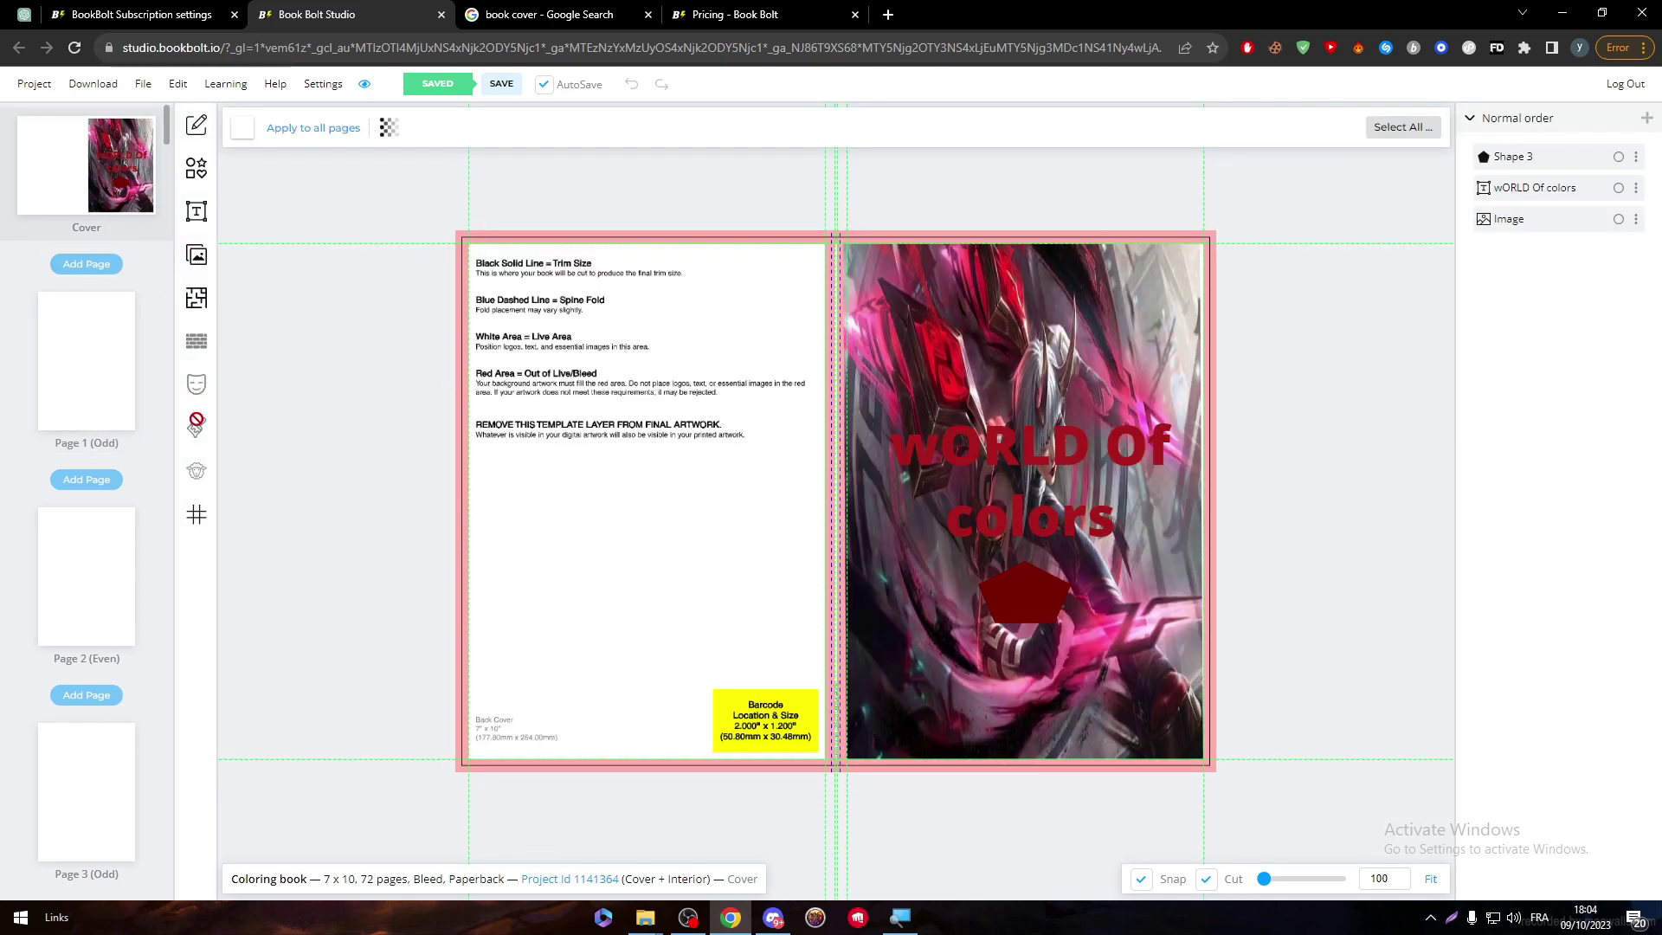
click(97, 342)
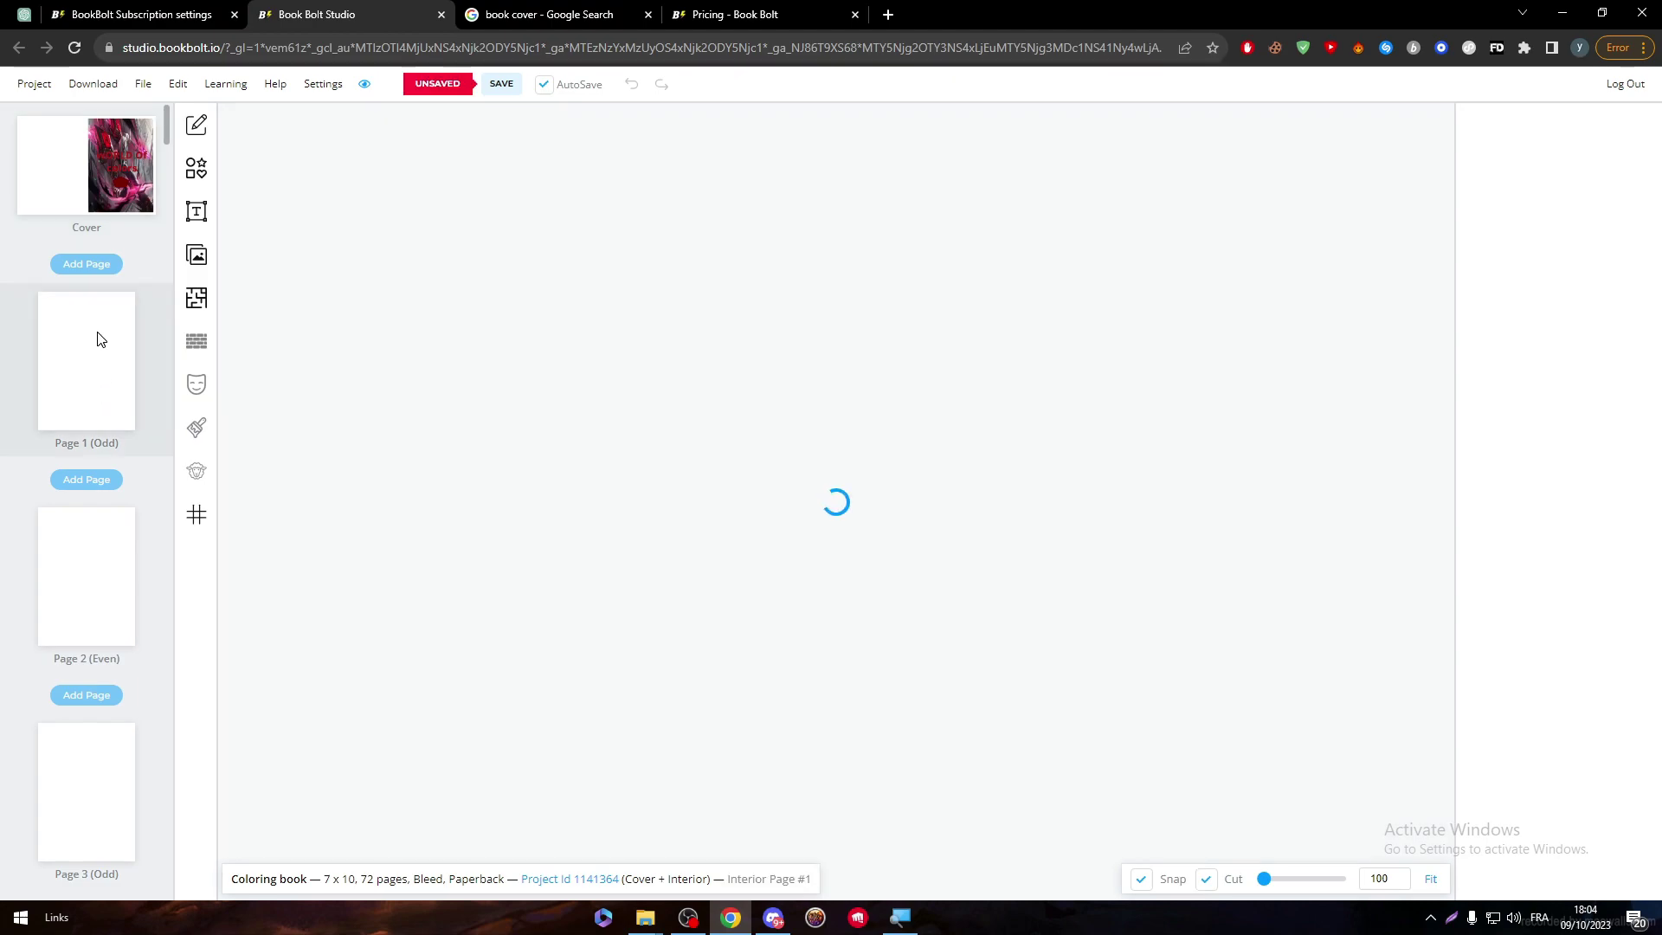
click(193, 168)
click(332, 231)
drag(1005, 489, 857, 726)
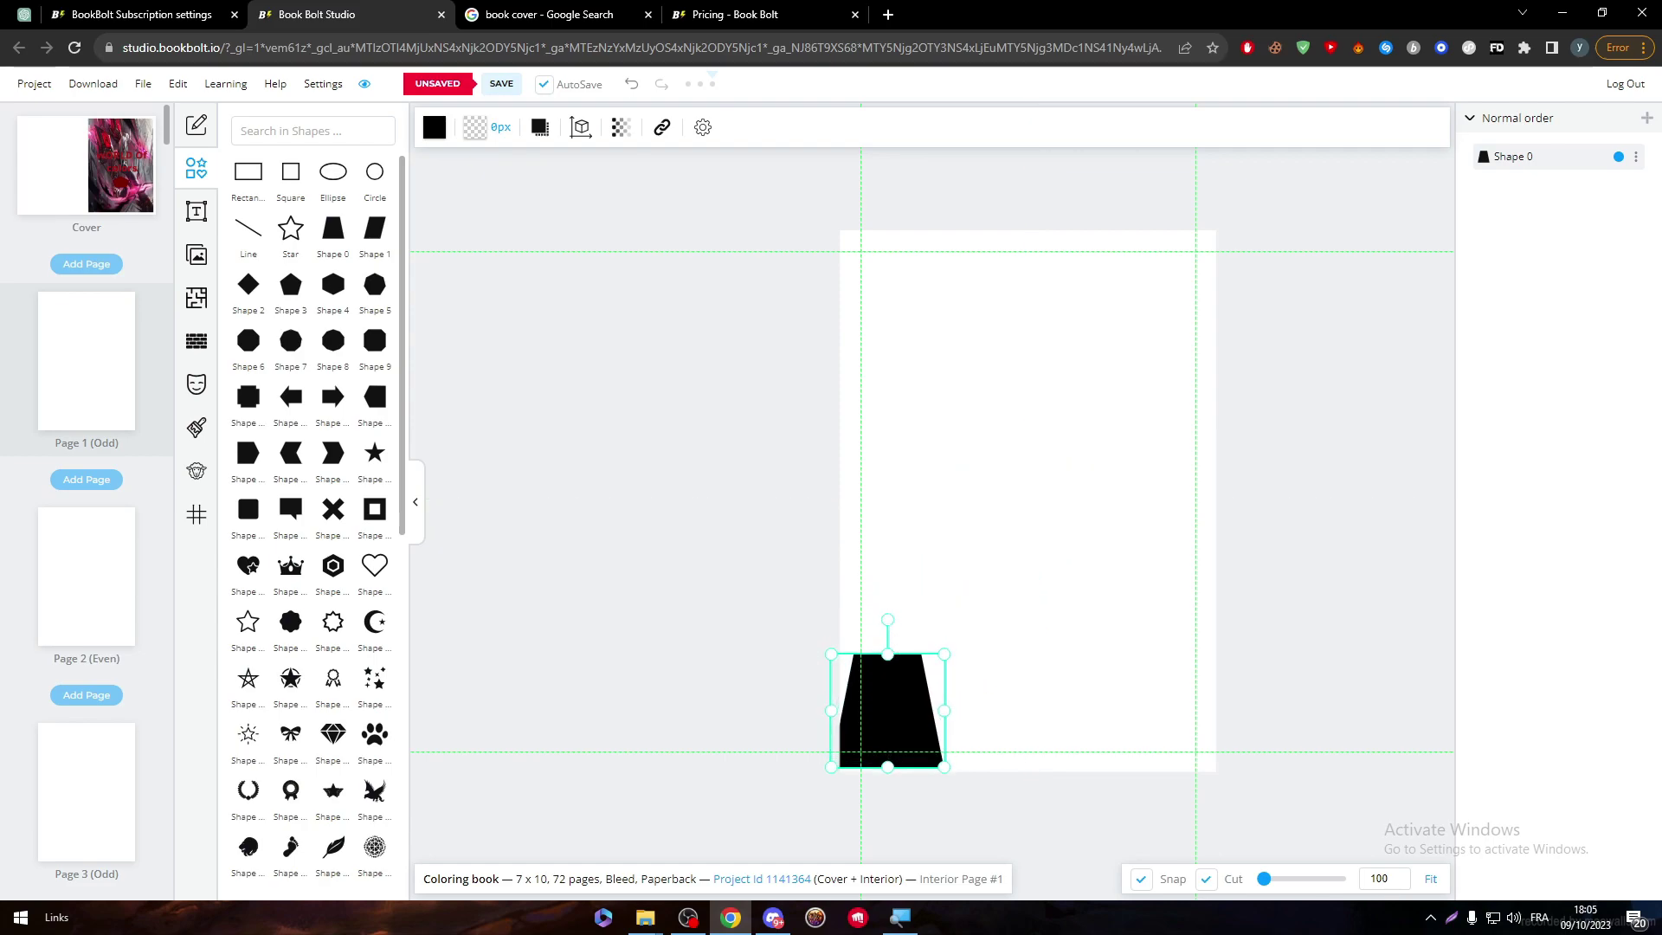
drag(888, 620, 1200, 254)
- Duplicate the trapezoid to the top-right corner and fill both red #F43939
click(897, 681)
key(ctrl+c)
key(ctrl+v)
click(872, 738)
shift+click(1167, 281)
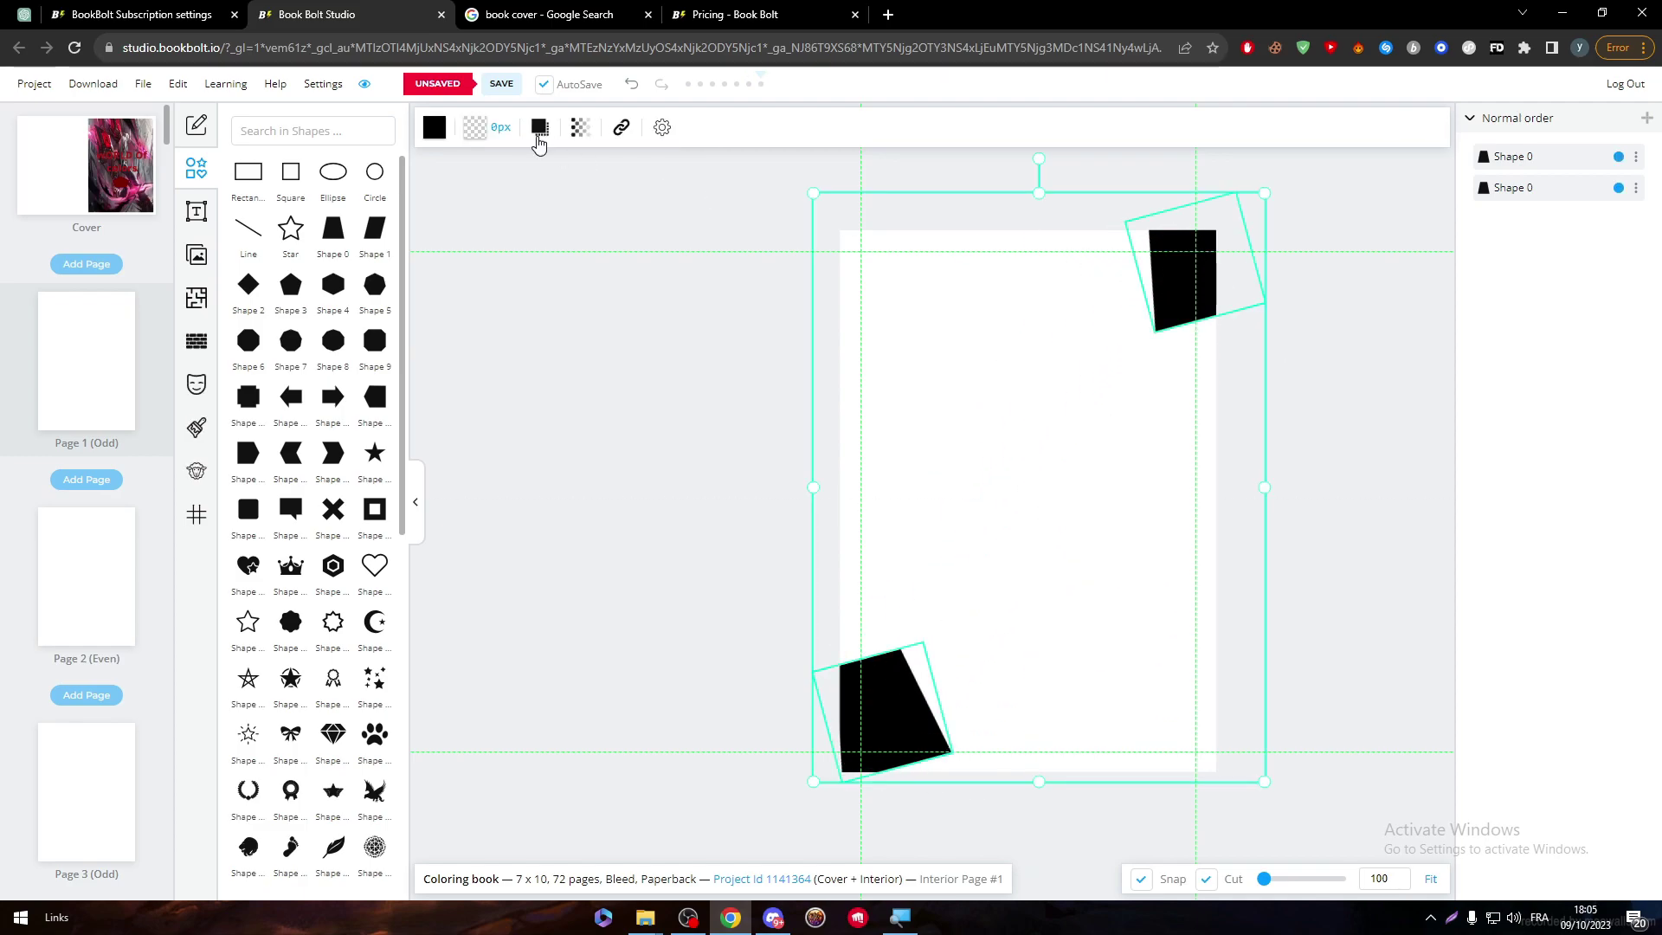
click(435, 128)
click(561, 234)
click(593, 230)
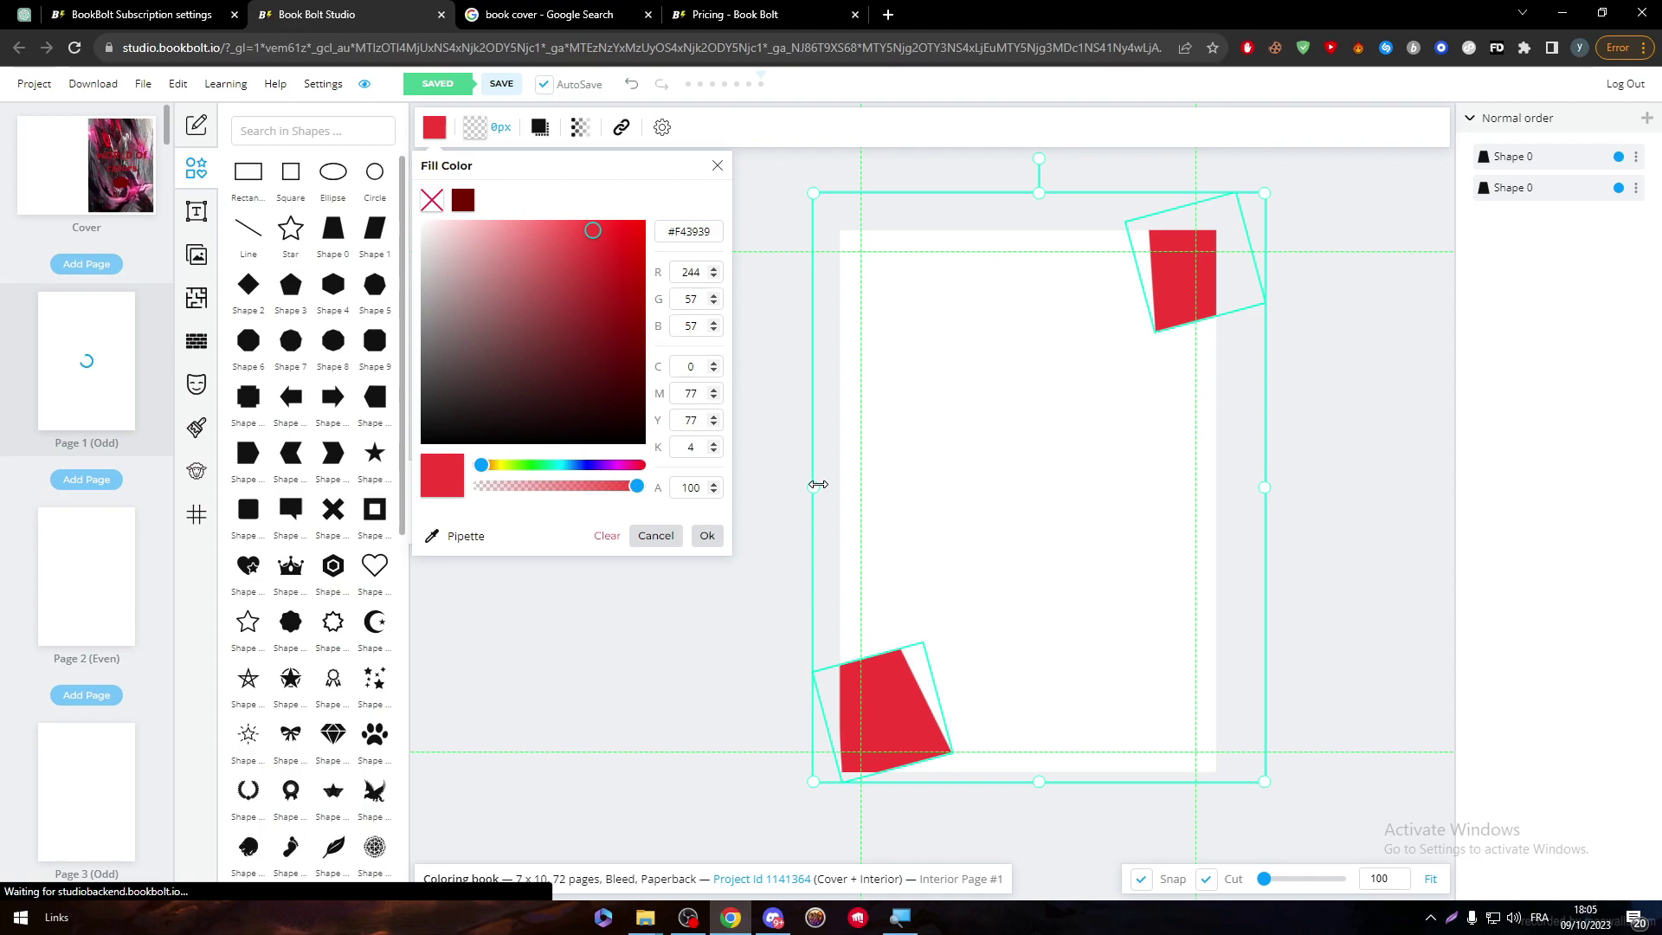
- Add a rectangle with a 12px black outline and no fill
click(717, 167)
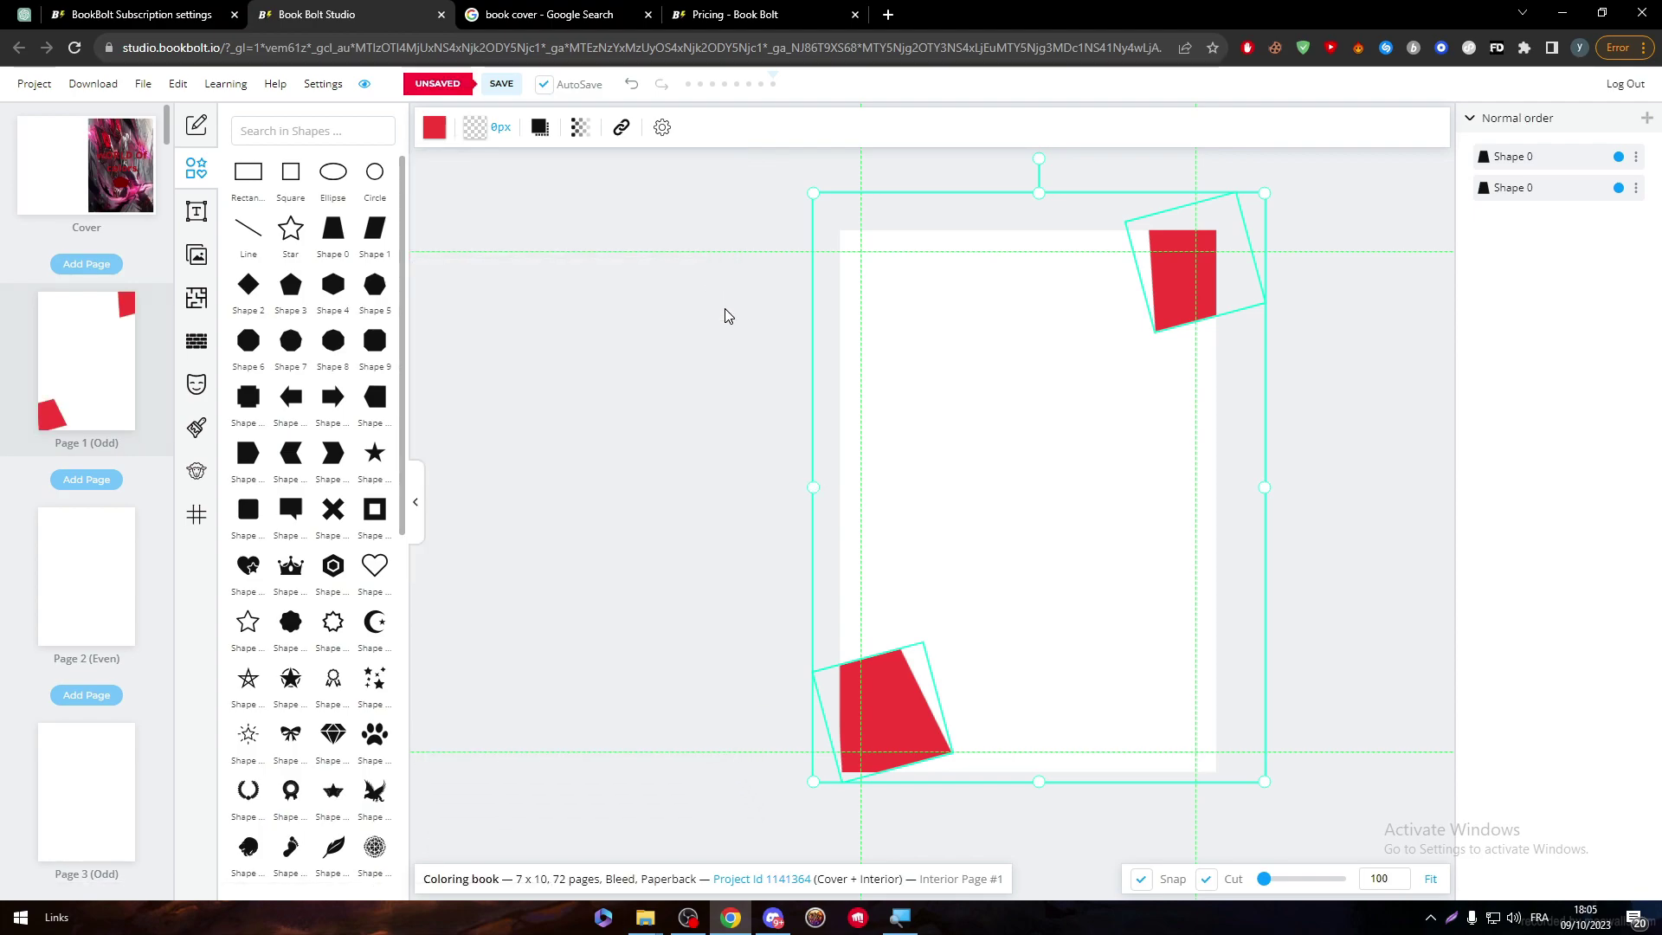
click(248, 182)
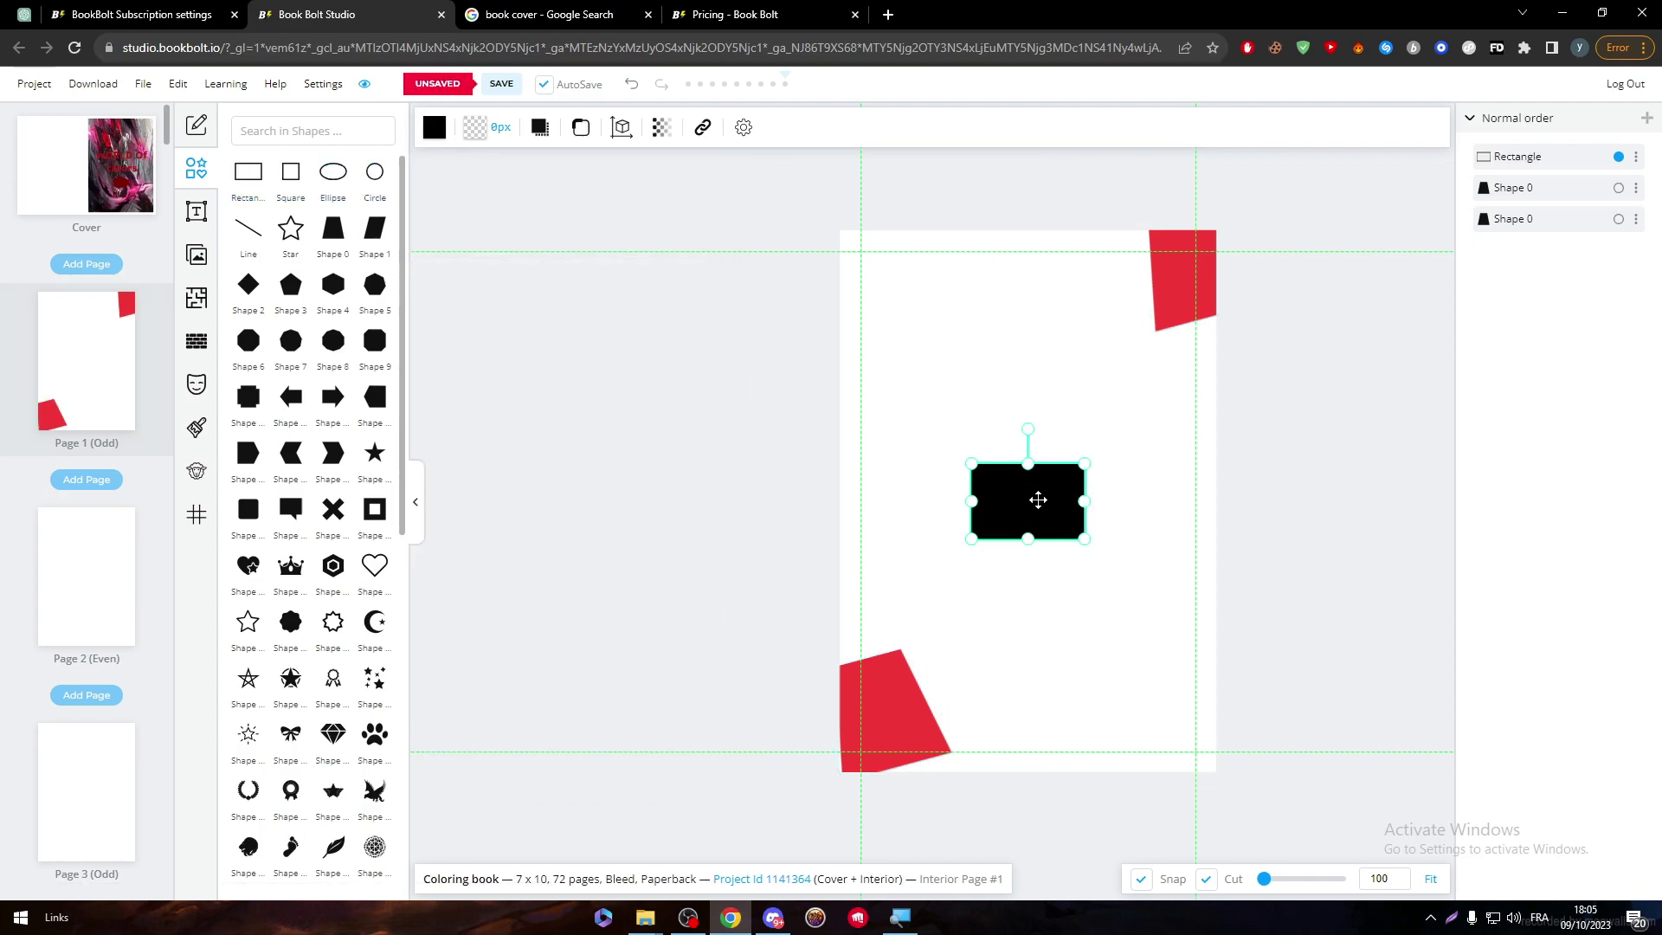
click(472, 140)
drag(472, 200, 493, 200)
click(434, 129)
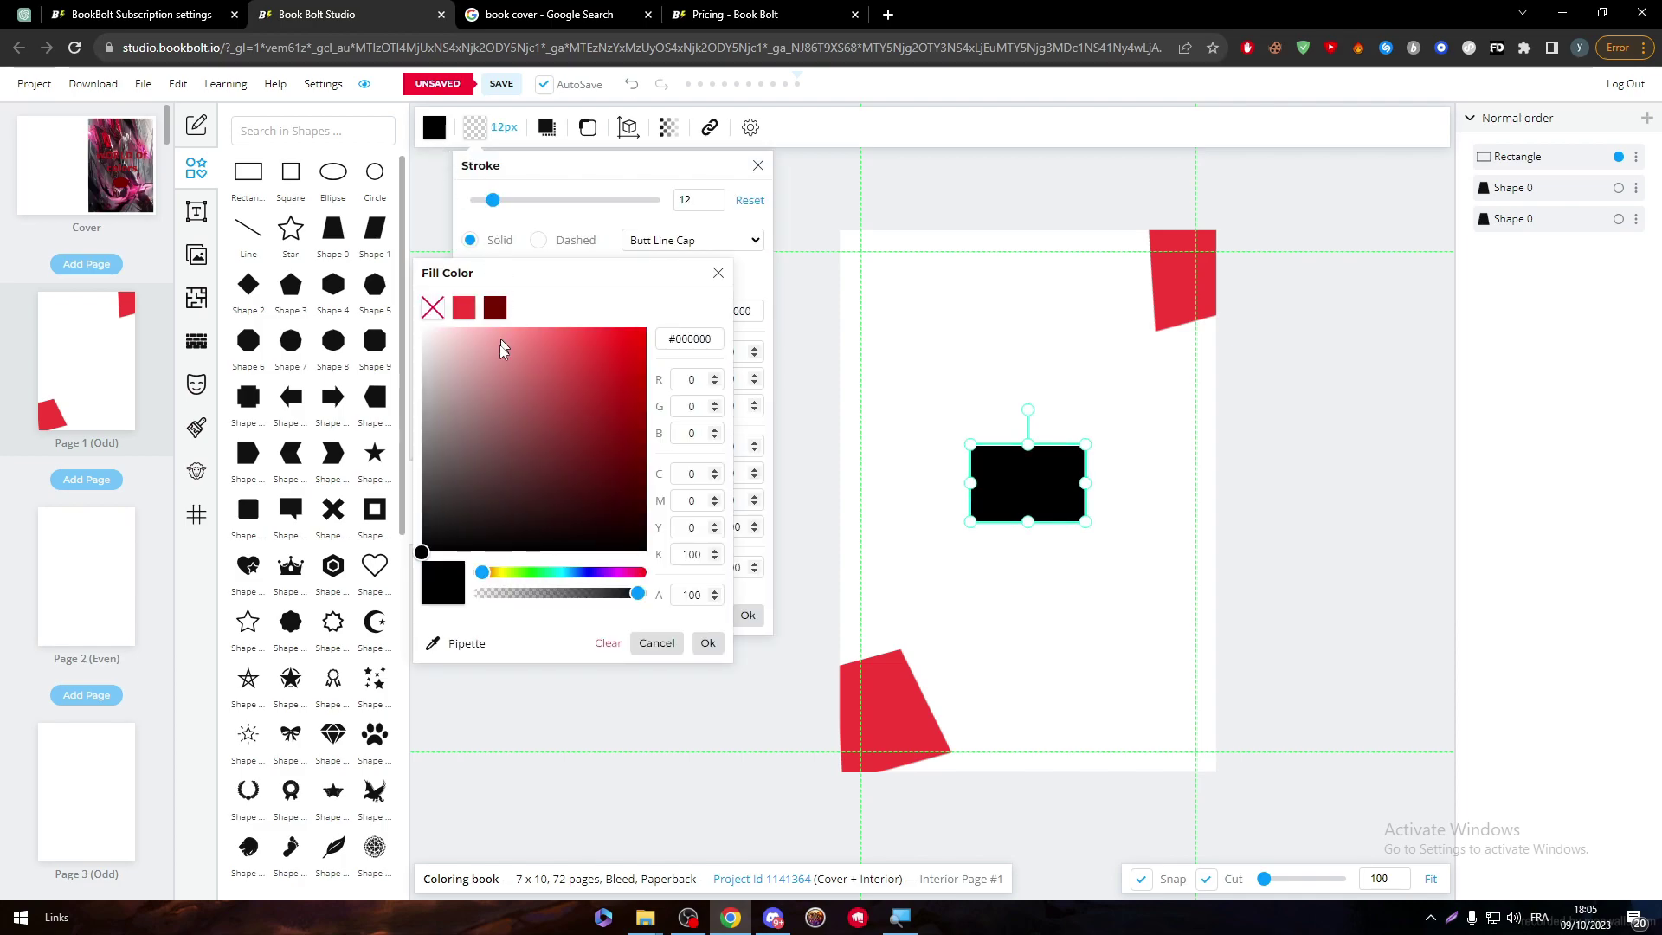
click(434, 304)
click(1047, 463)
click(475, 127)
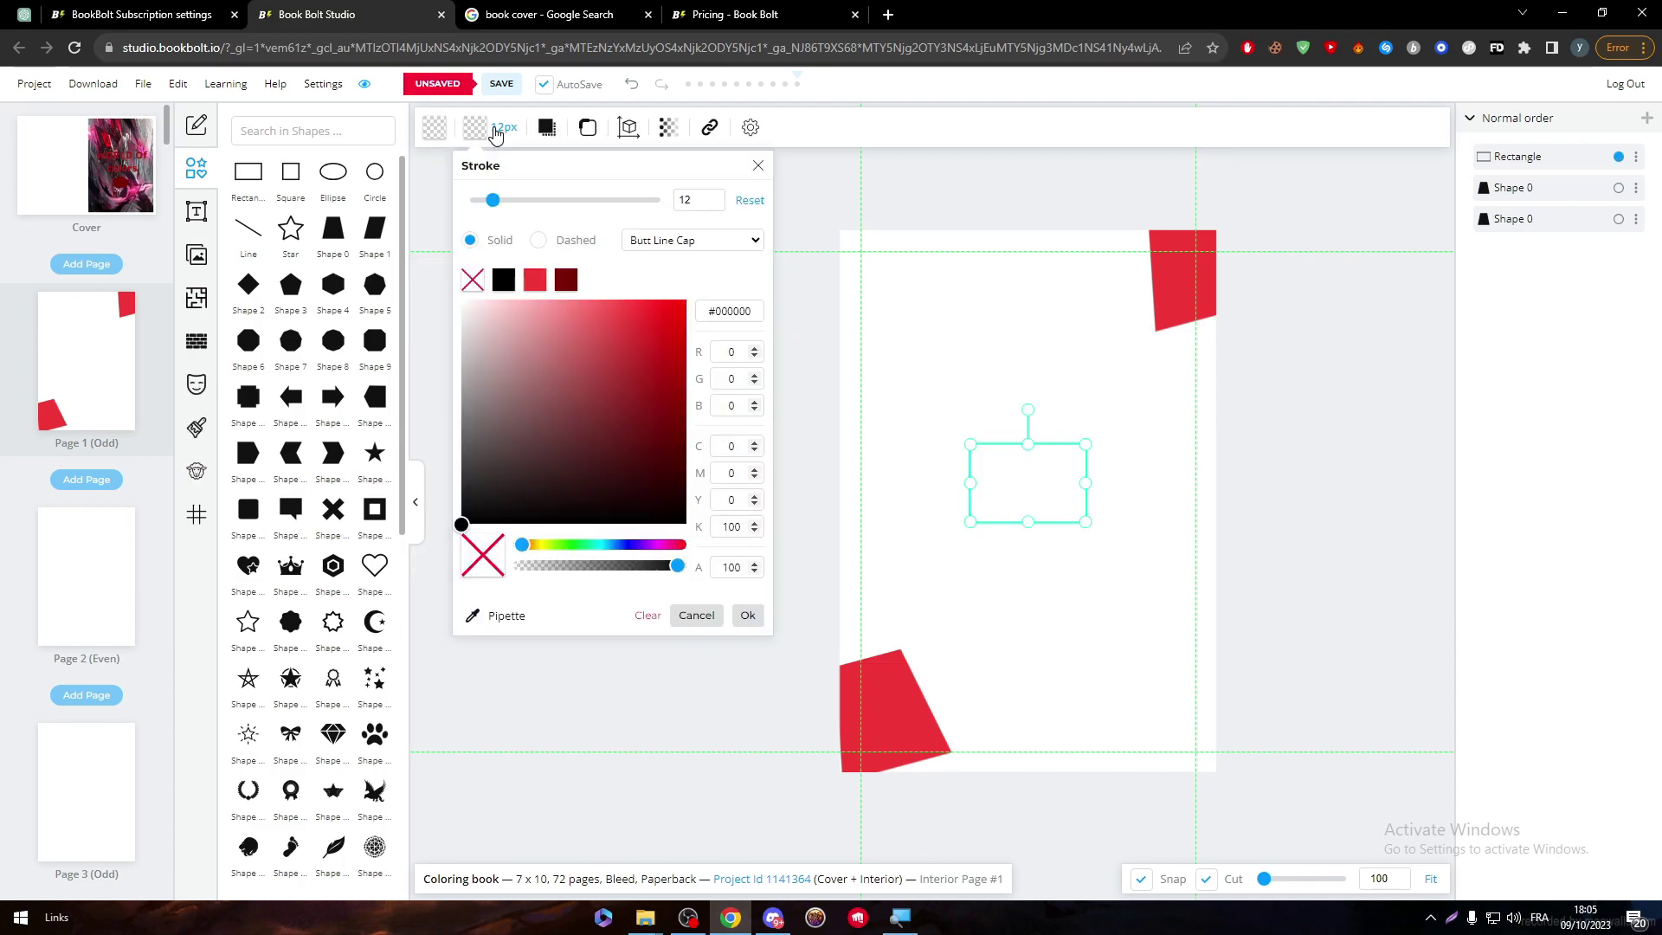
click(503, 280)
click(891, 303)
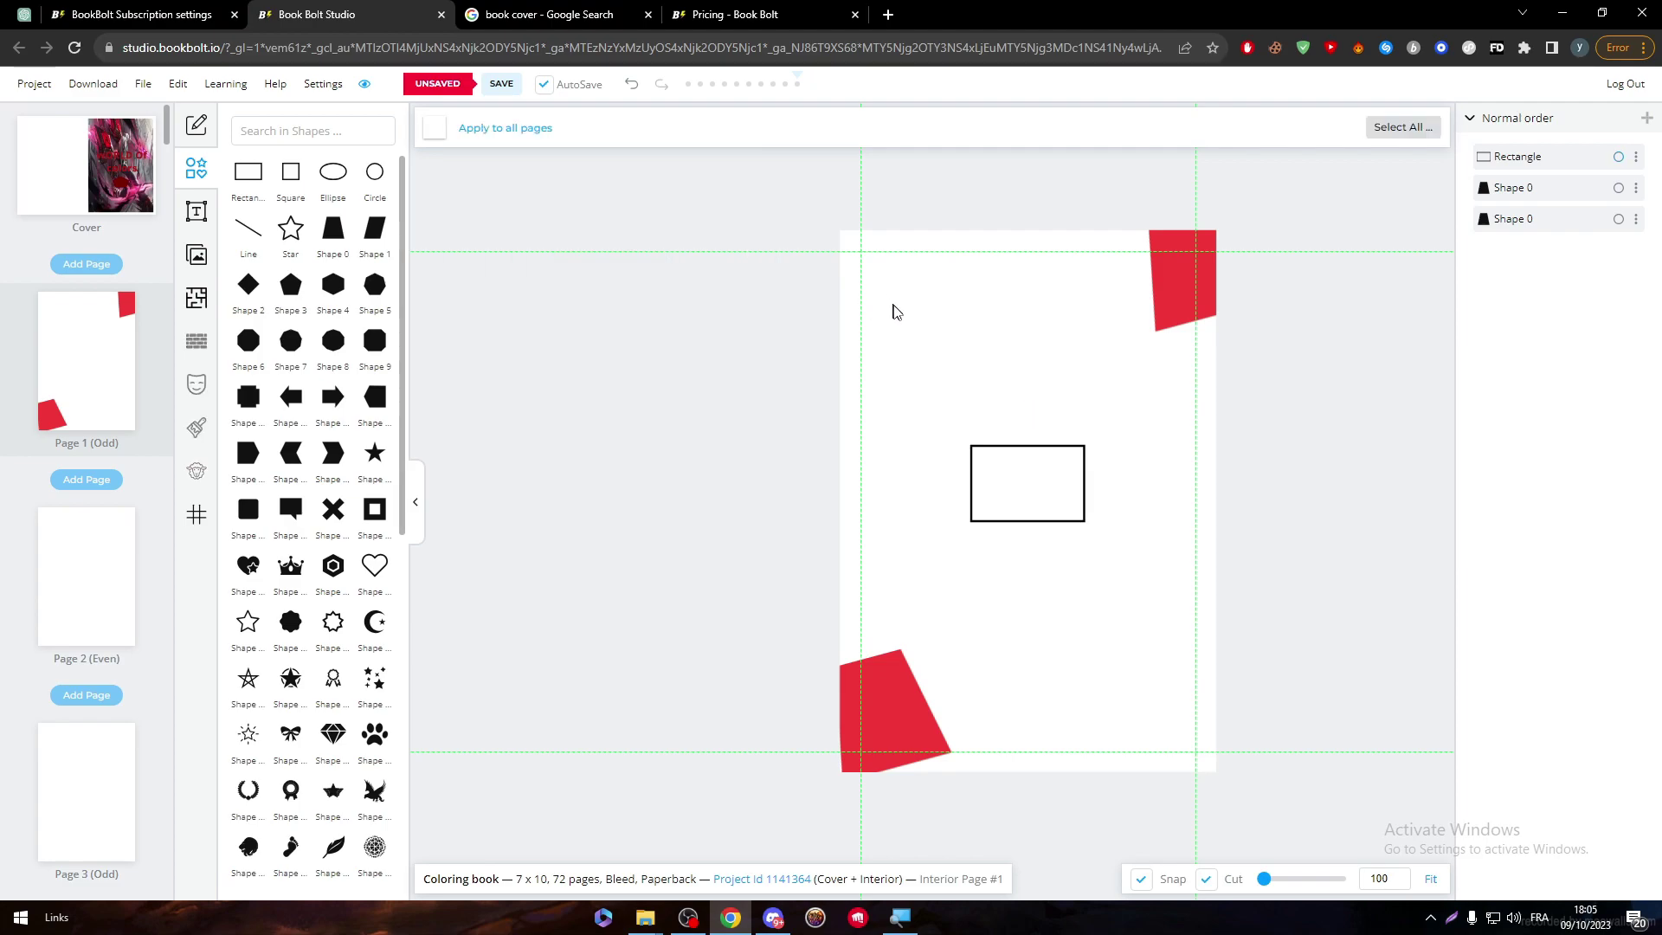
- Enlarge the rectangle so it fills the middle of page 1
click(1030, 446)
drag(1084, 523, 1069, 578)
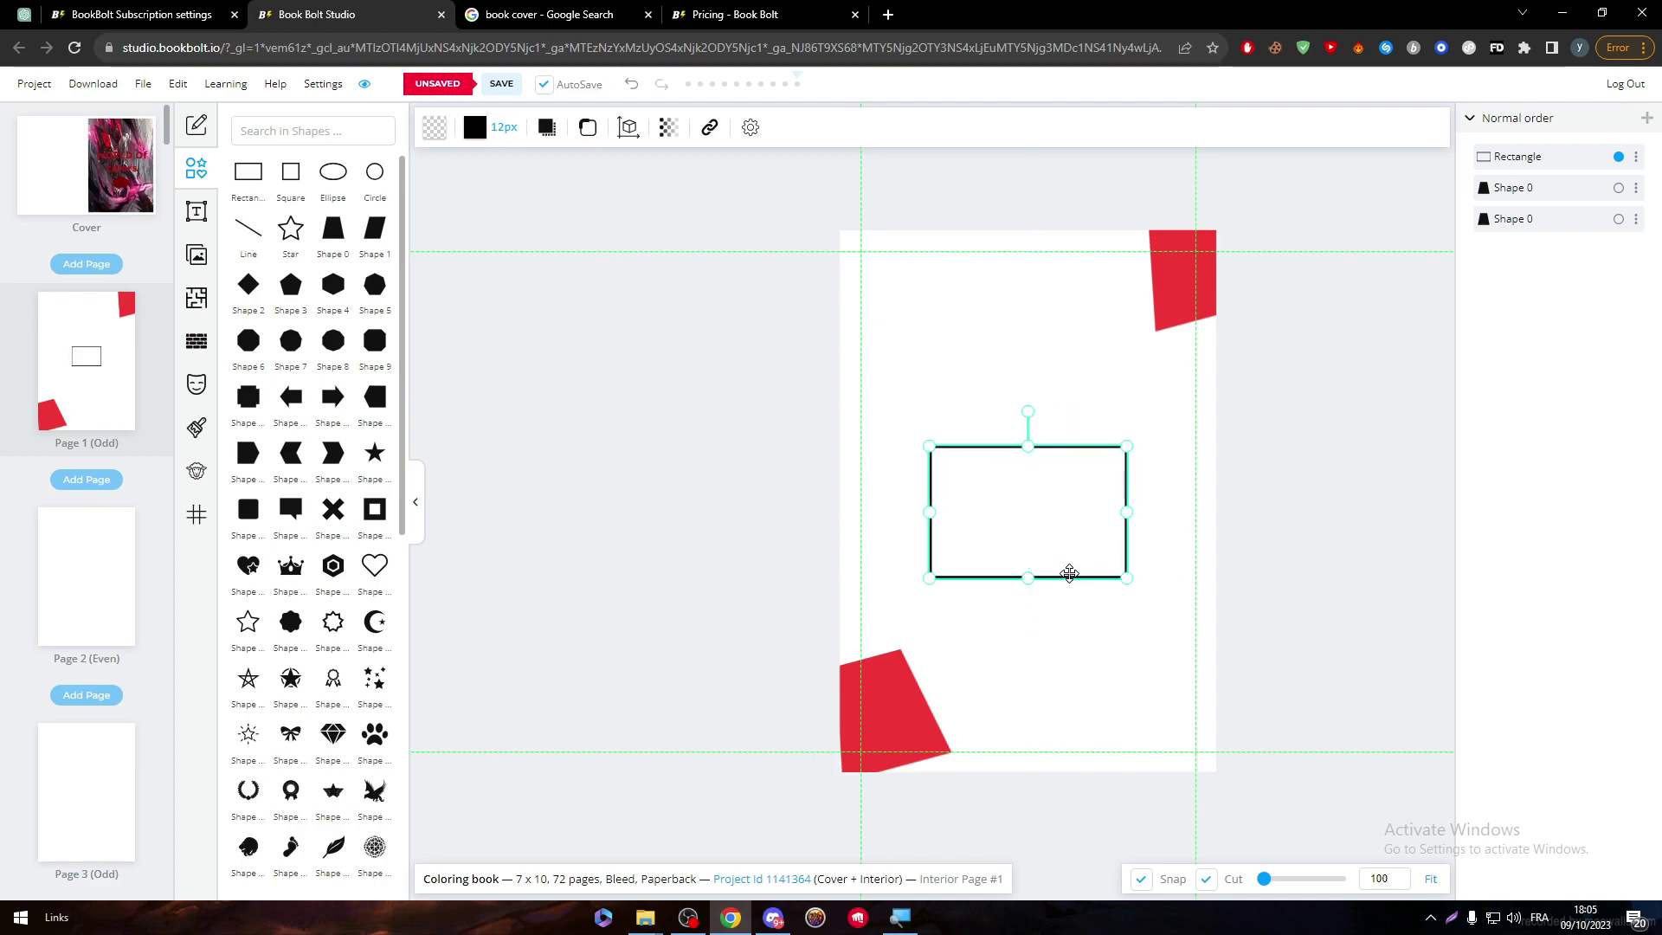
click(1000, 481)
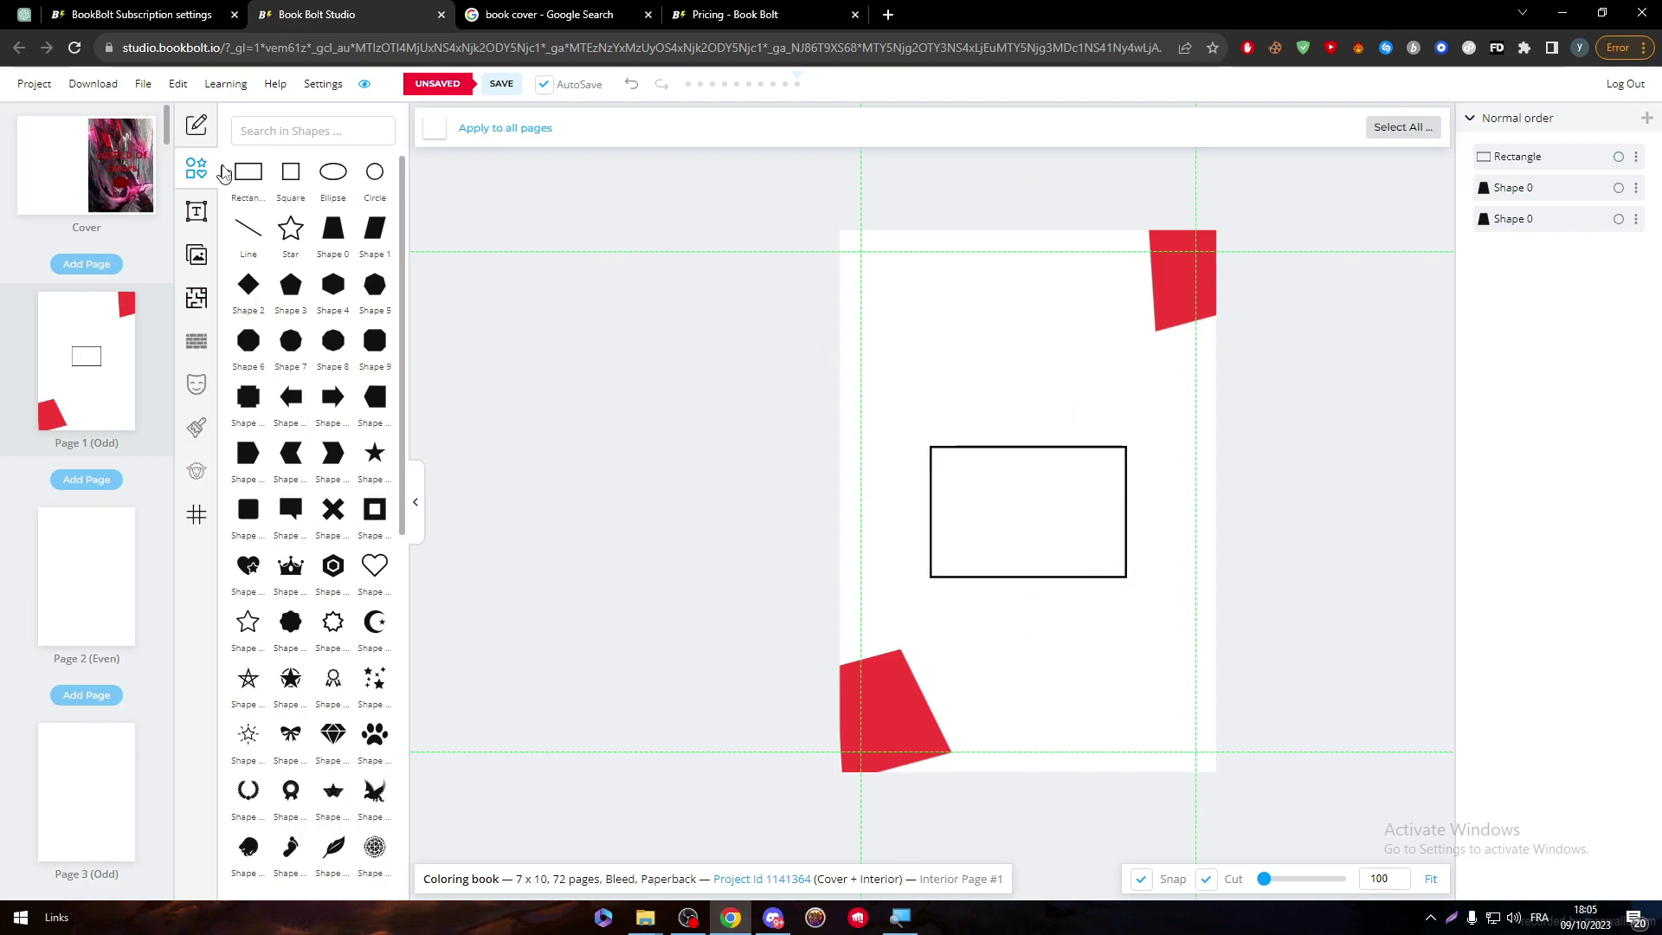
- Add a crown above the rectangle with no fill and a black outline
click(290, 565)
drag(1041, 509, 1047, 381)
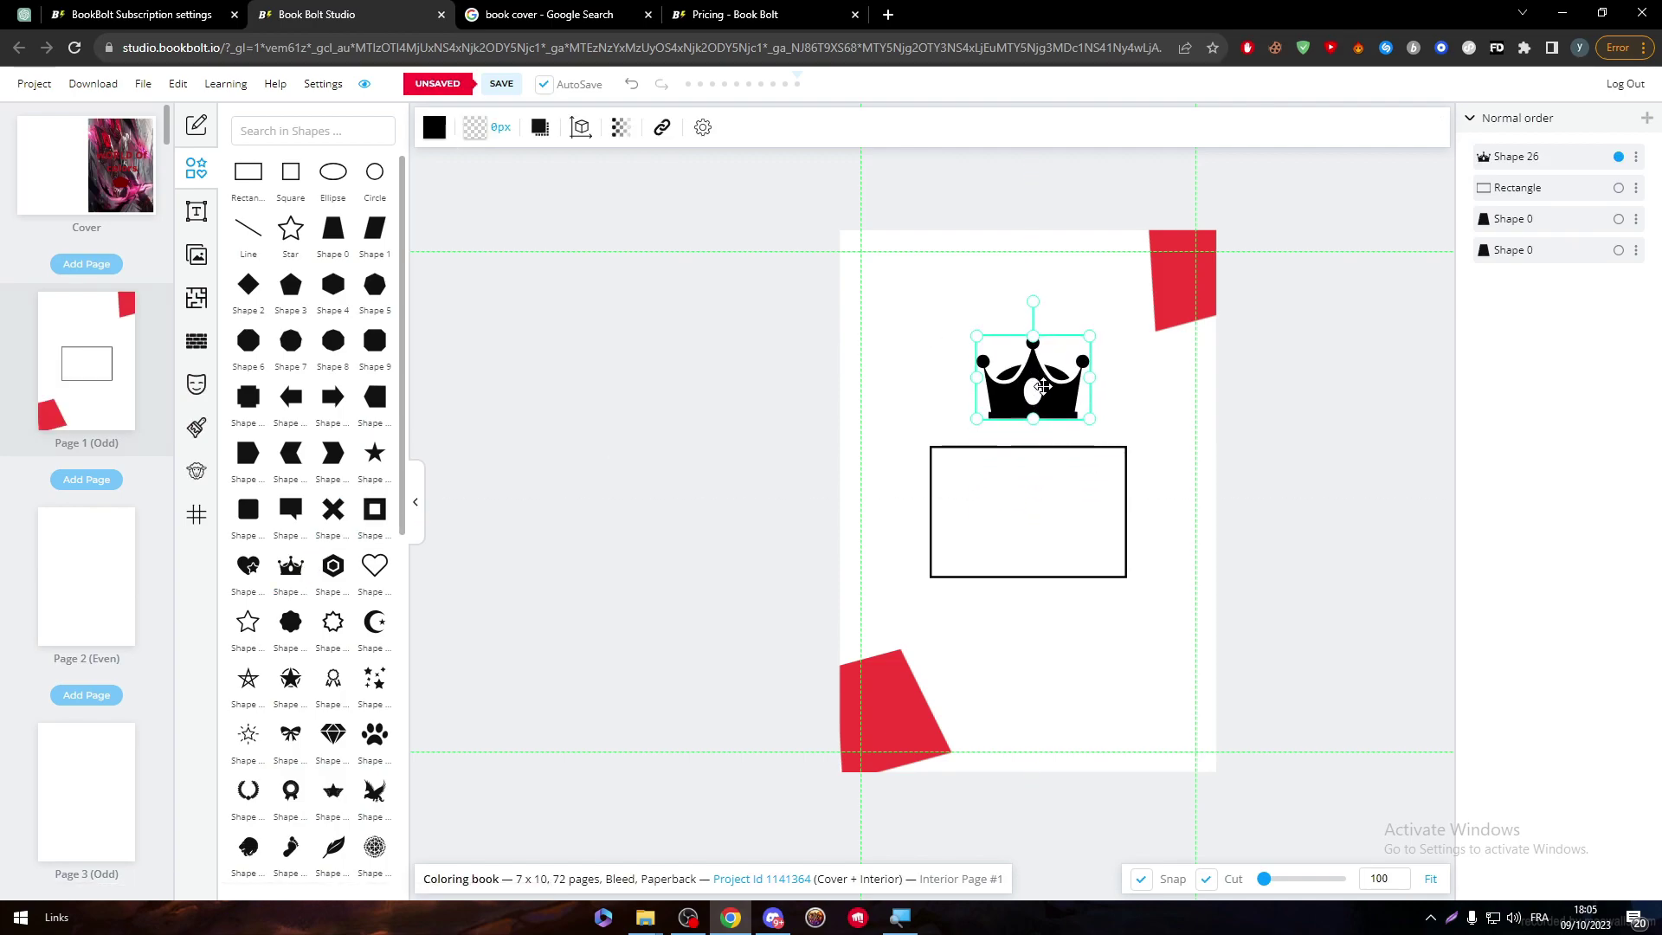
click(435, 128)
click(433, 308)
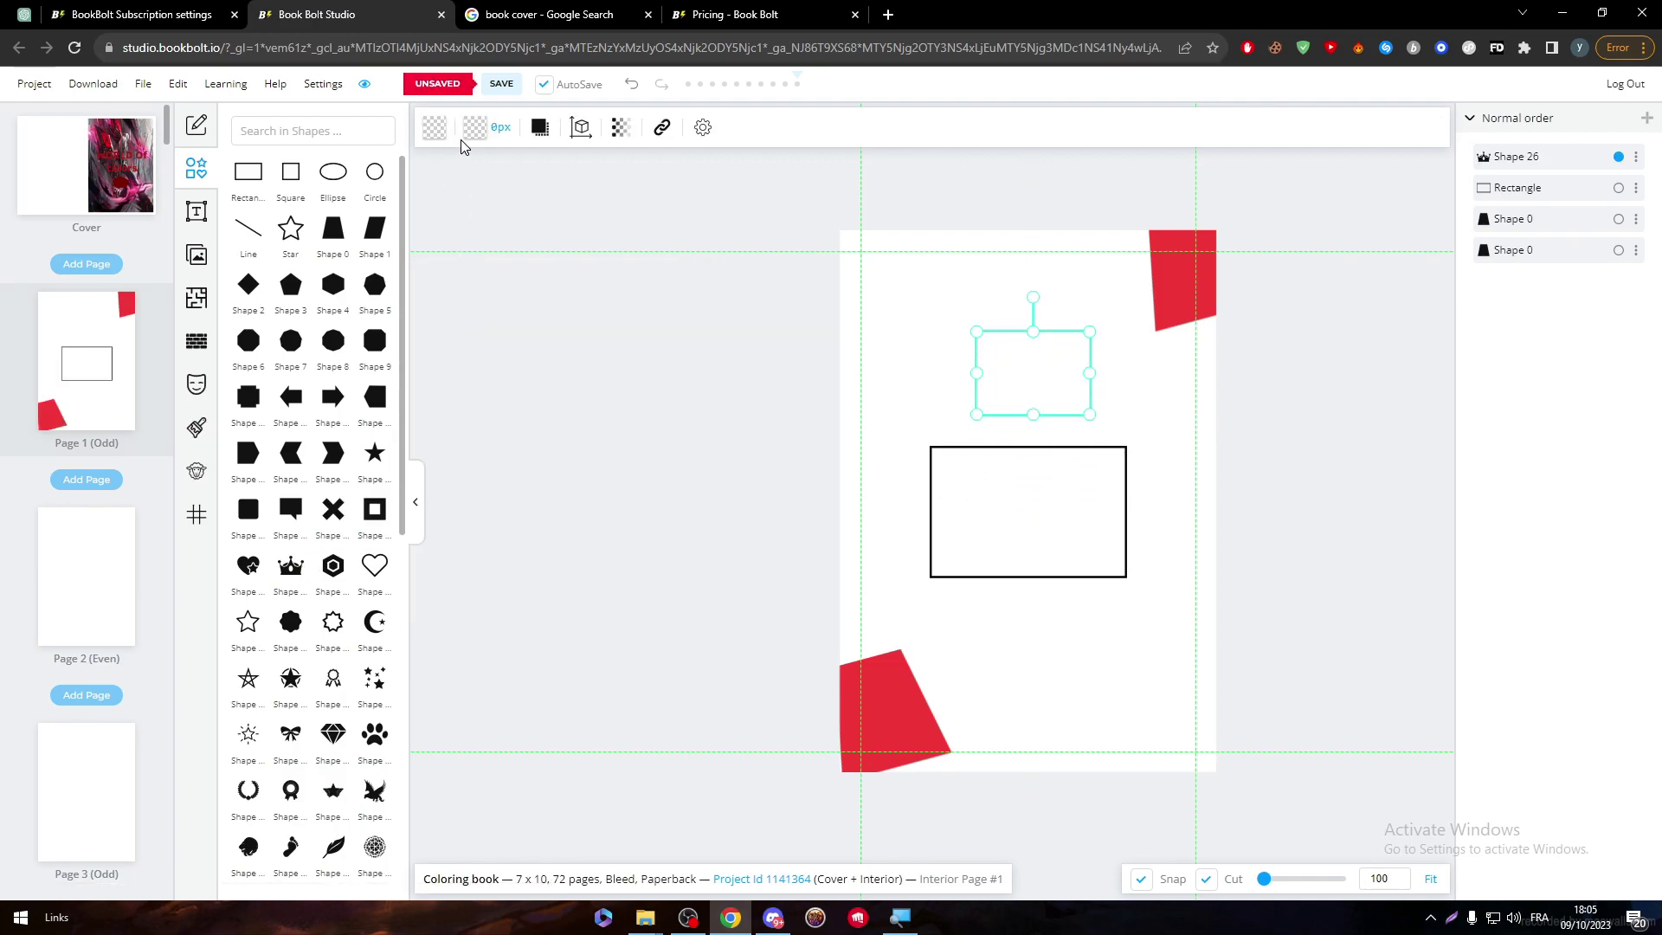
click(468, 138)
click(503, 279)
- Set the crown outline to 14px, rest it on the rectangle's top edge, and nudge the rectangle down
drag(470, 200, 496, 200)
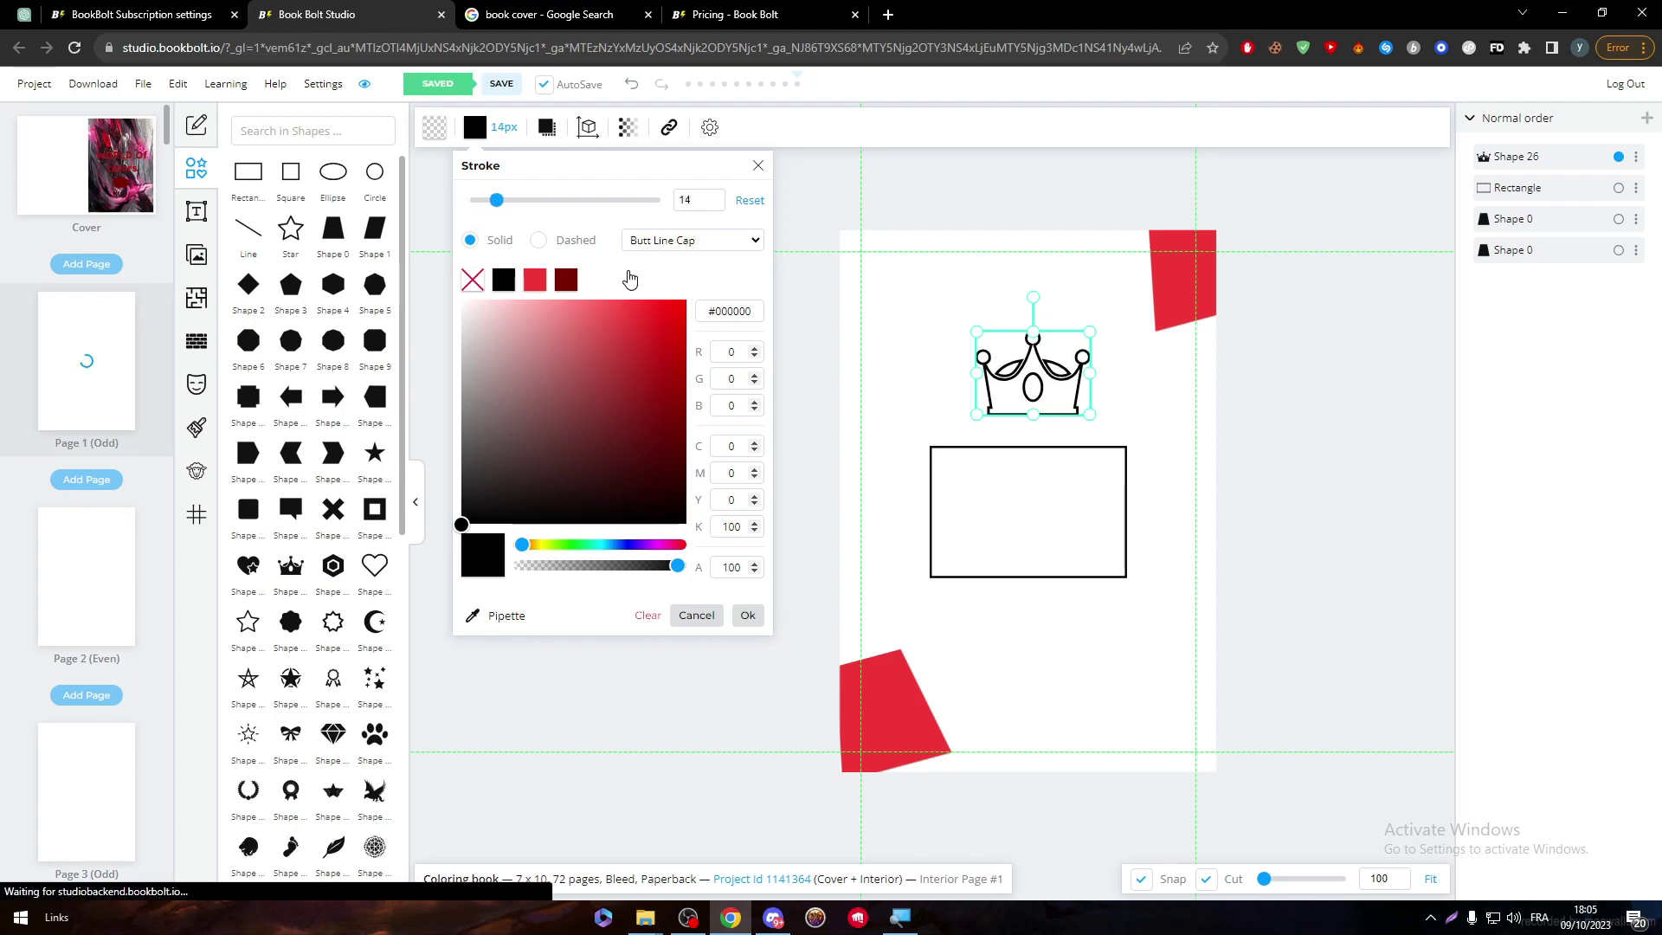
click(1041, 379)
drag(1041, 378, 1041, 412)
click(1062, 297)
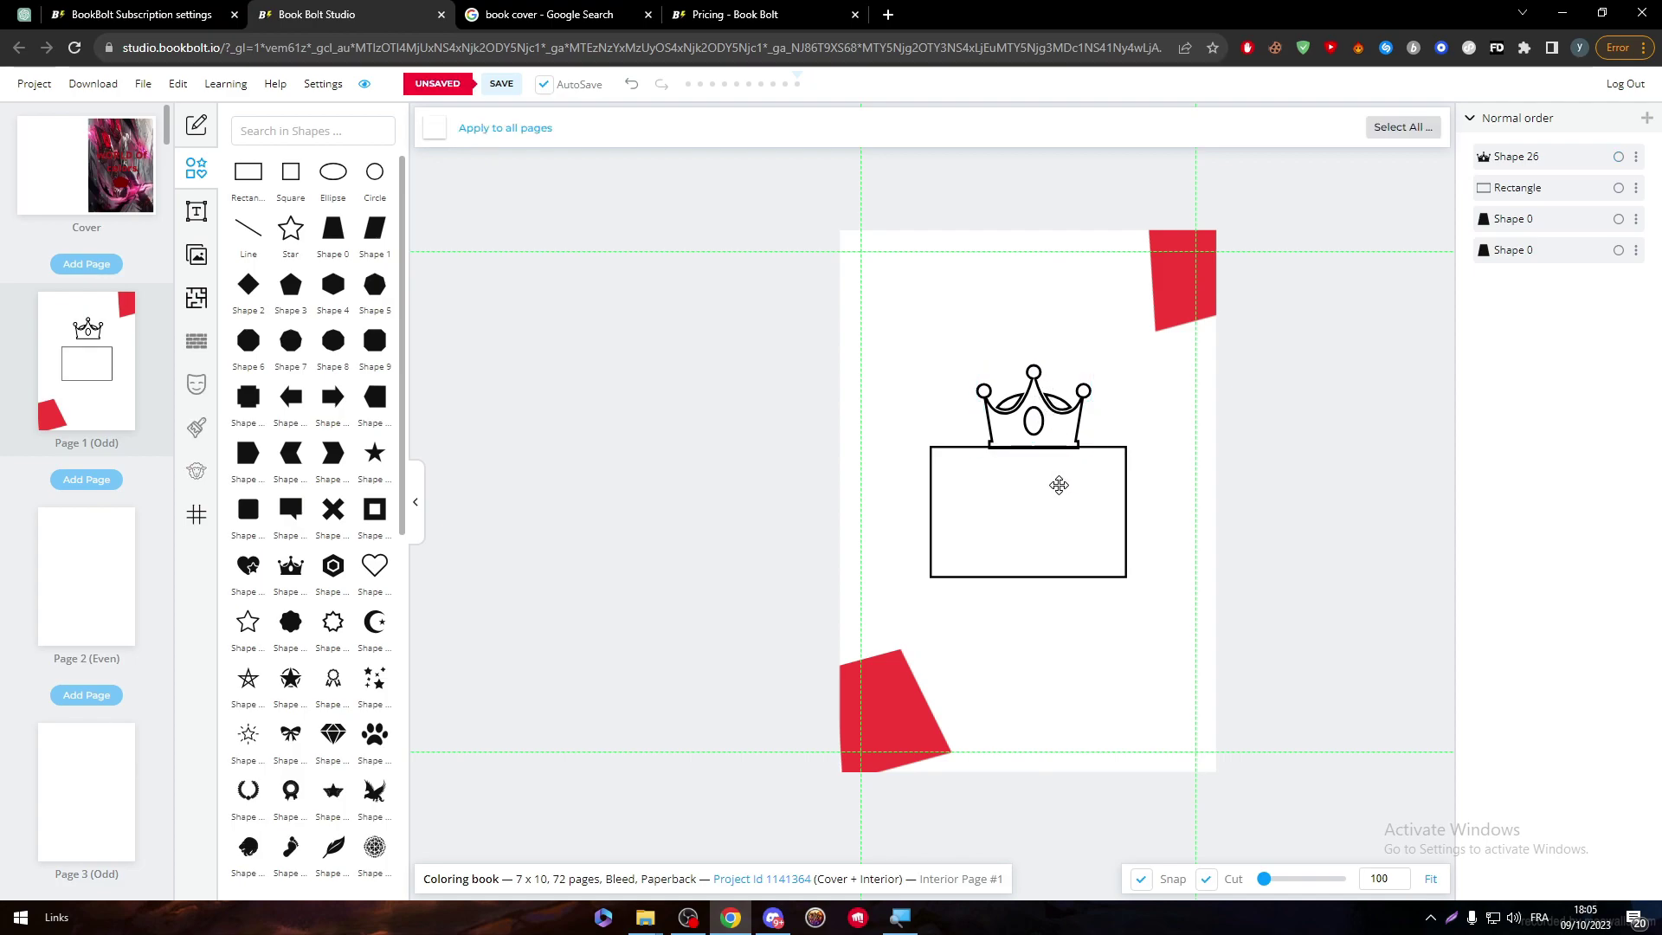
drag(1013, 551, 1030, 557)
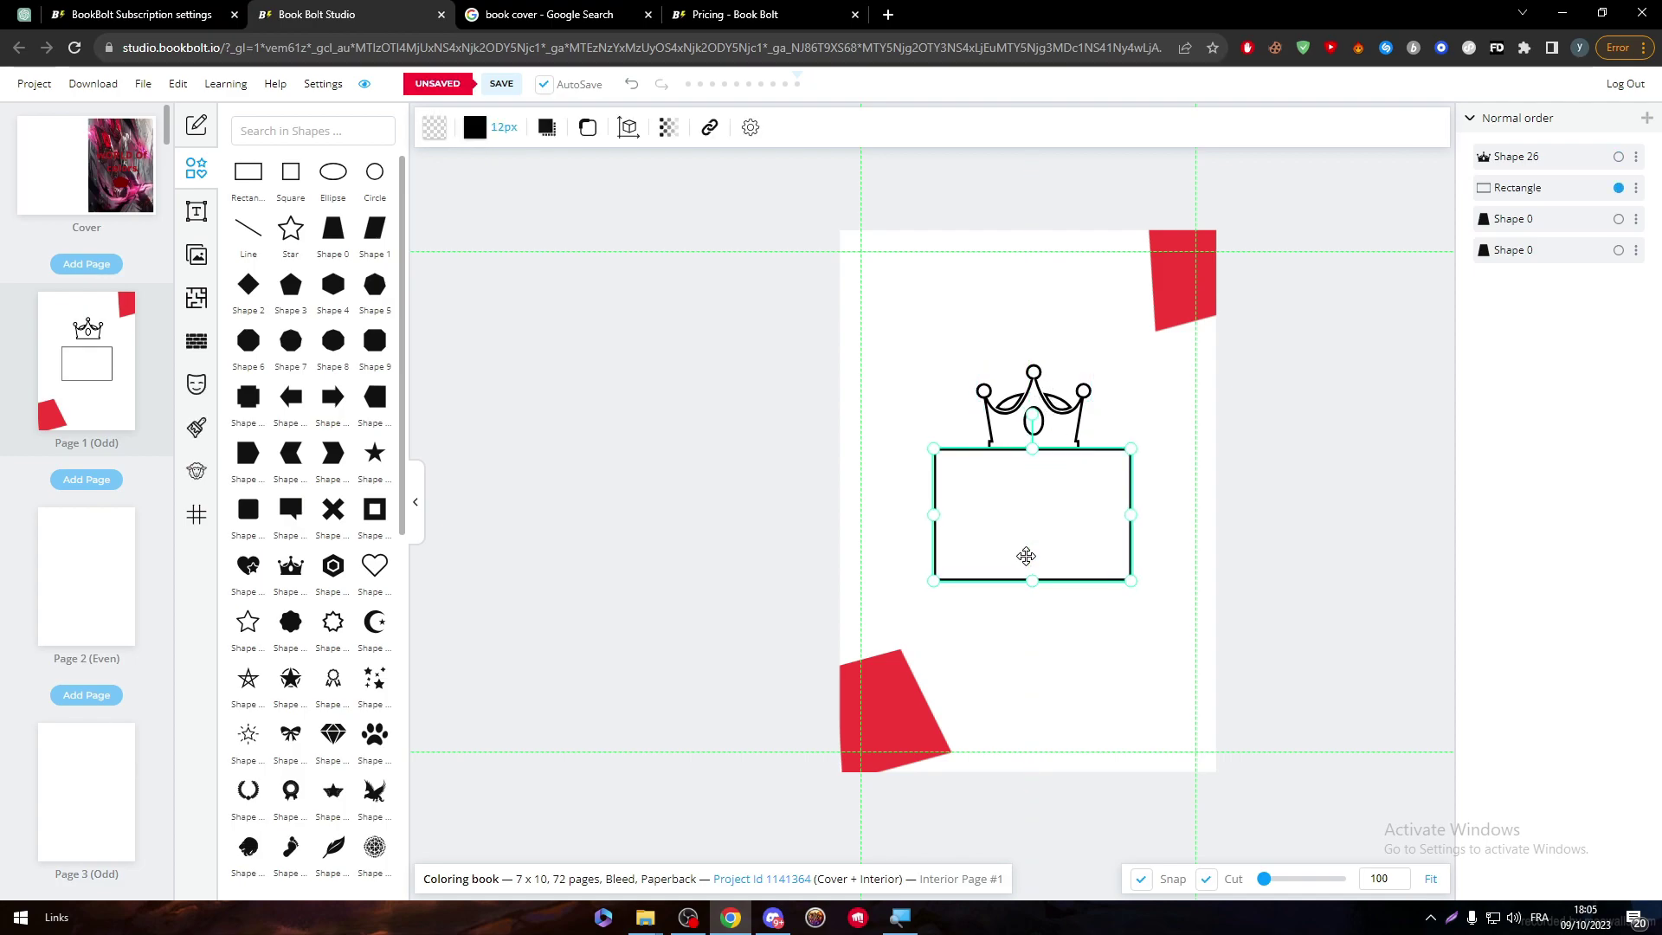
click(964, 411)
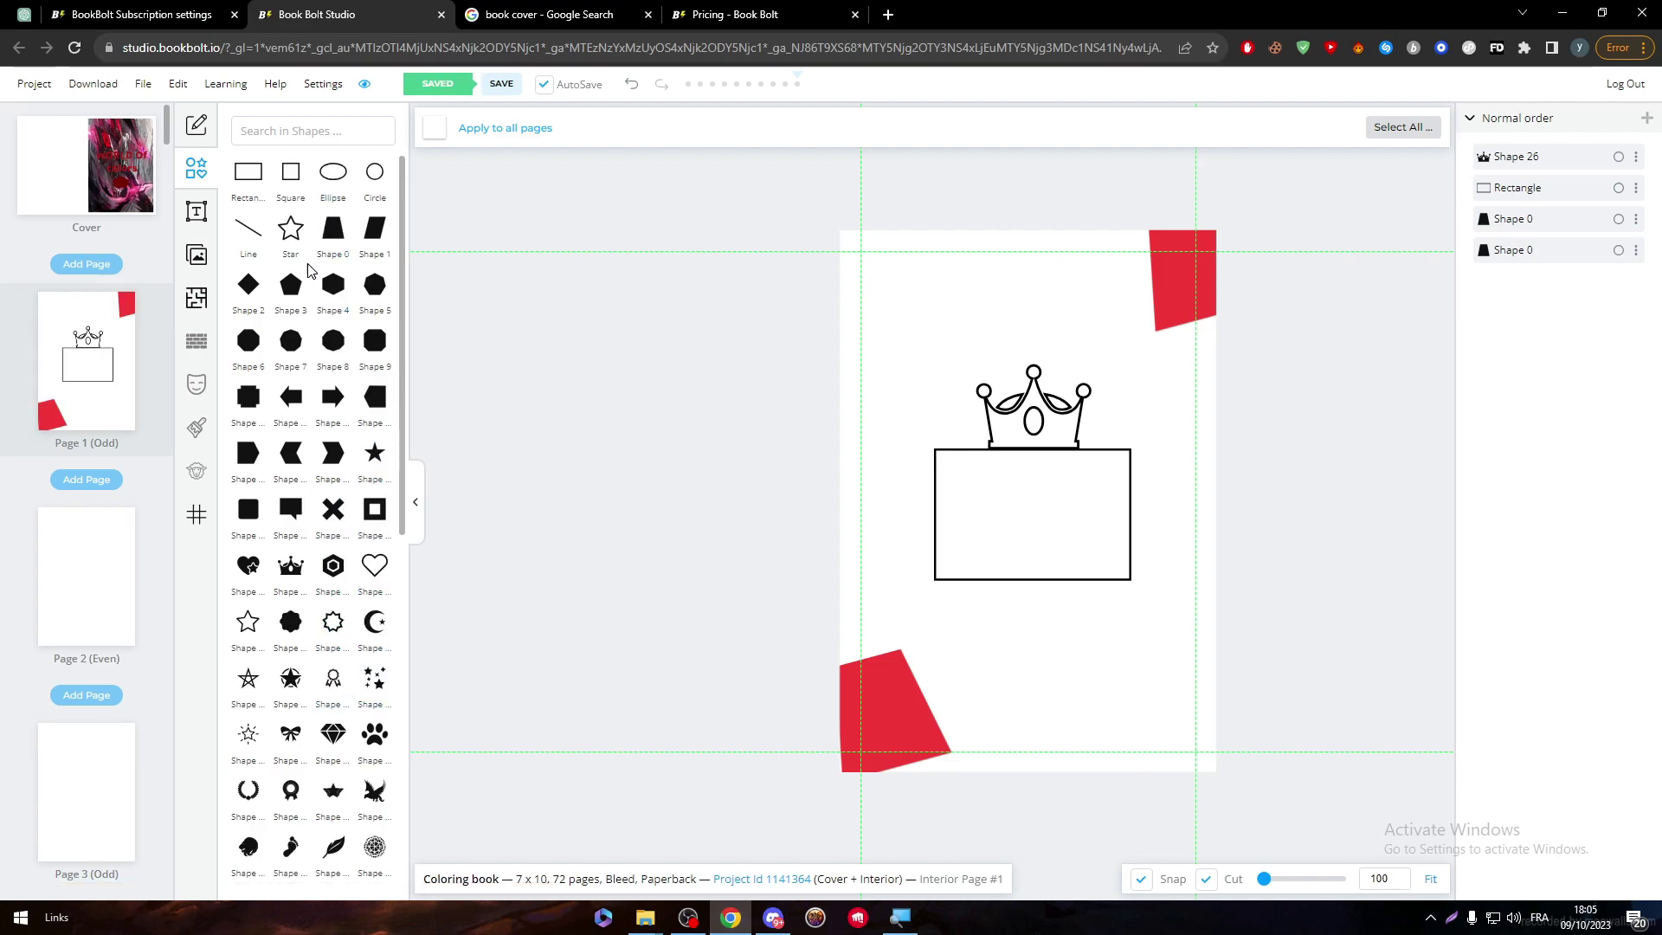
- Add a heart-with-star shape inside the rectangle with no fill and a thin black outline
click(248, 564)
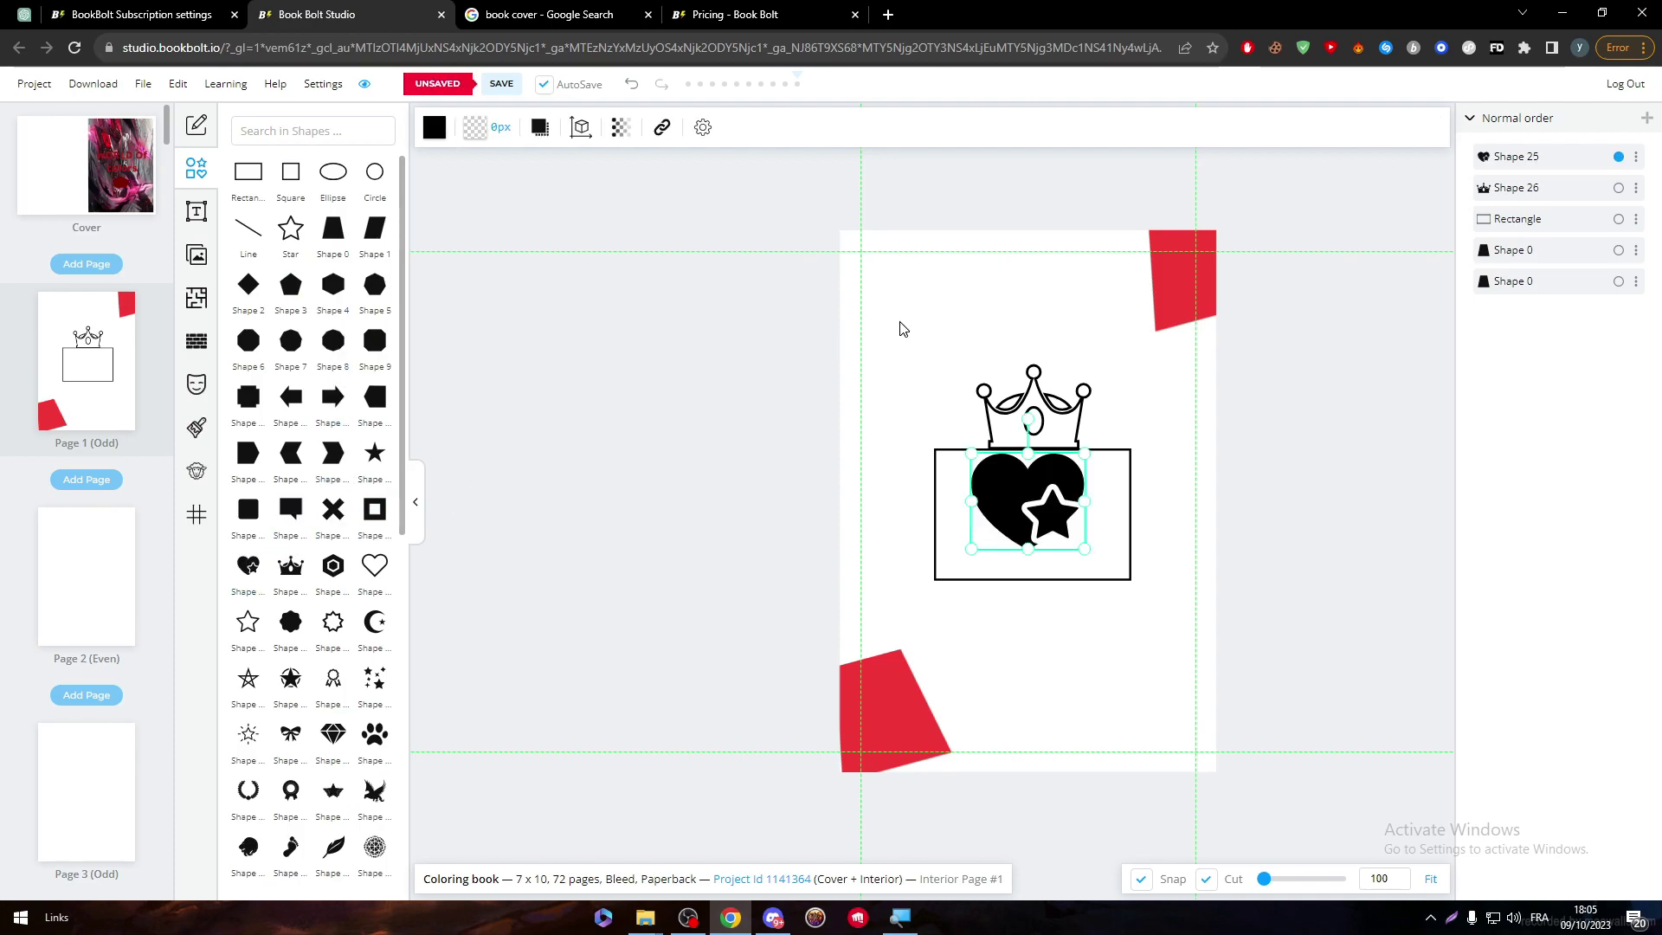
click(429, 121)
click(433, 308)
click(474, 128)
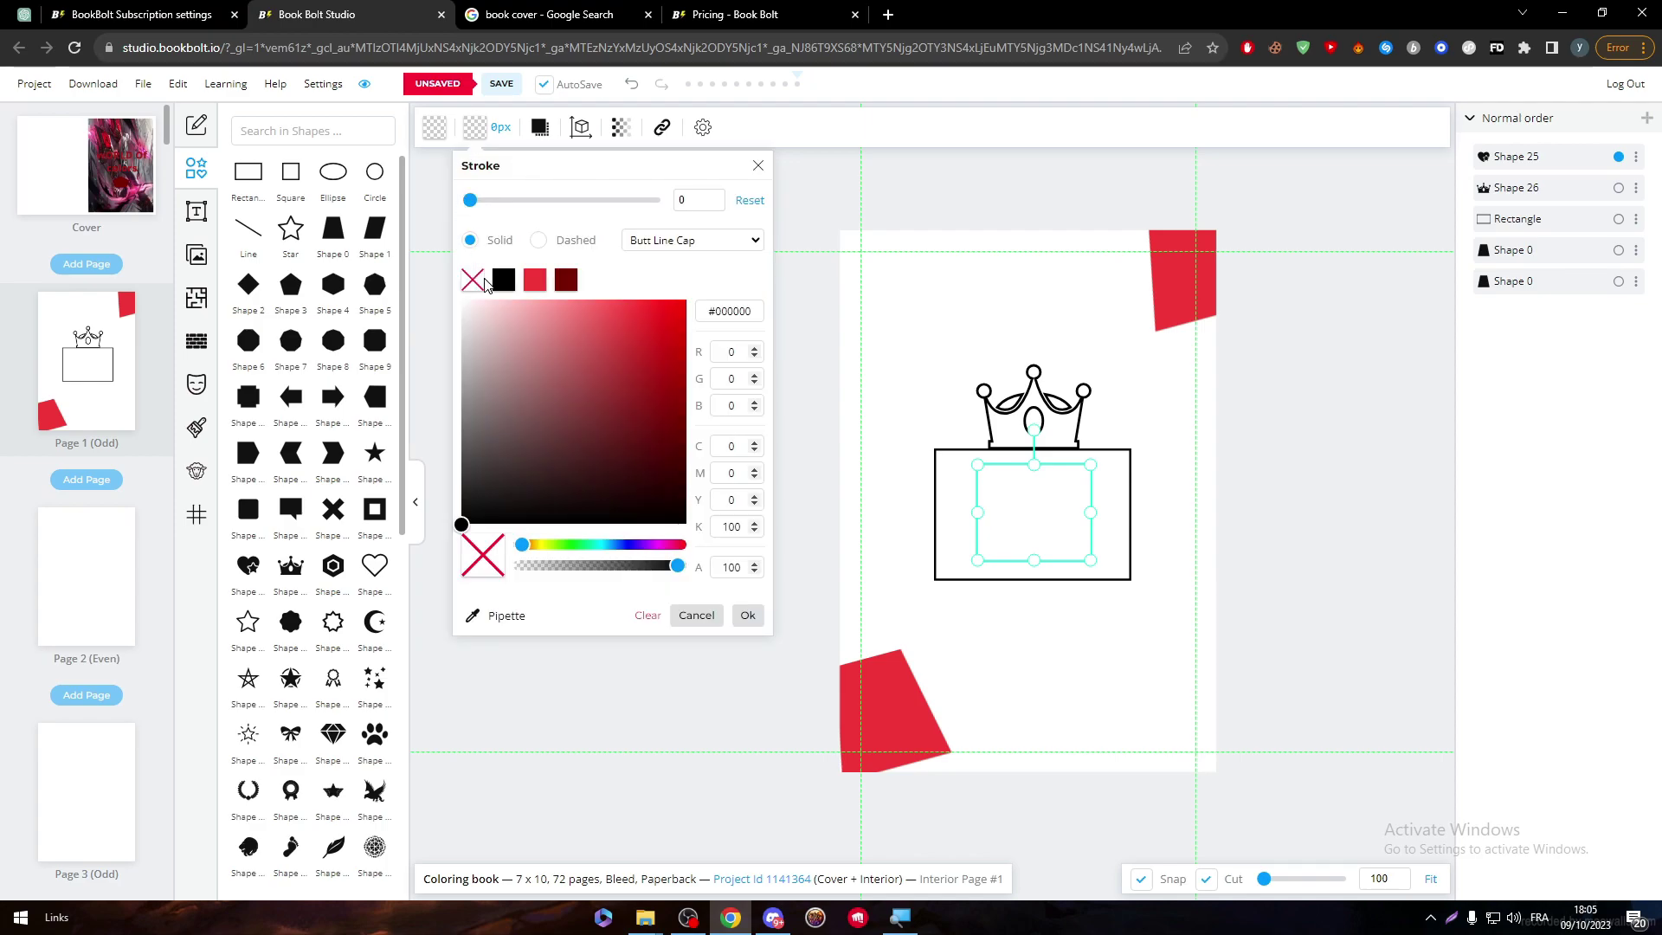
click(507, 286)
drag(470, 200, 474, 199)
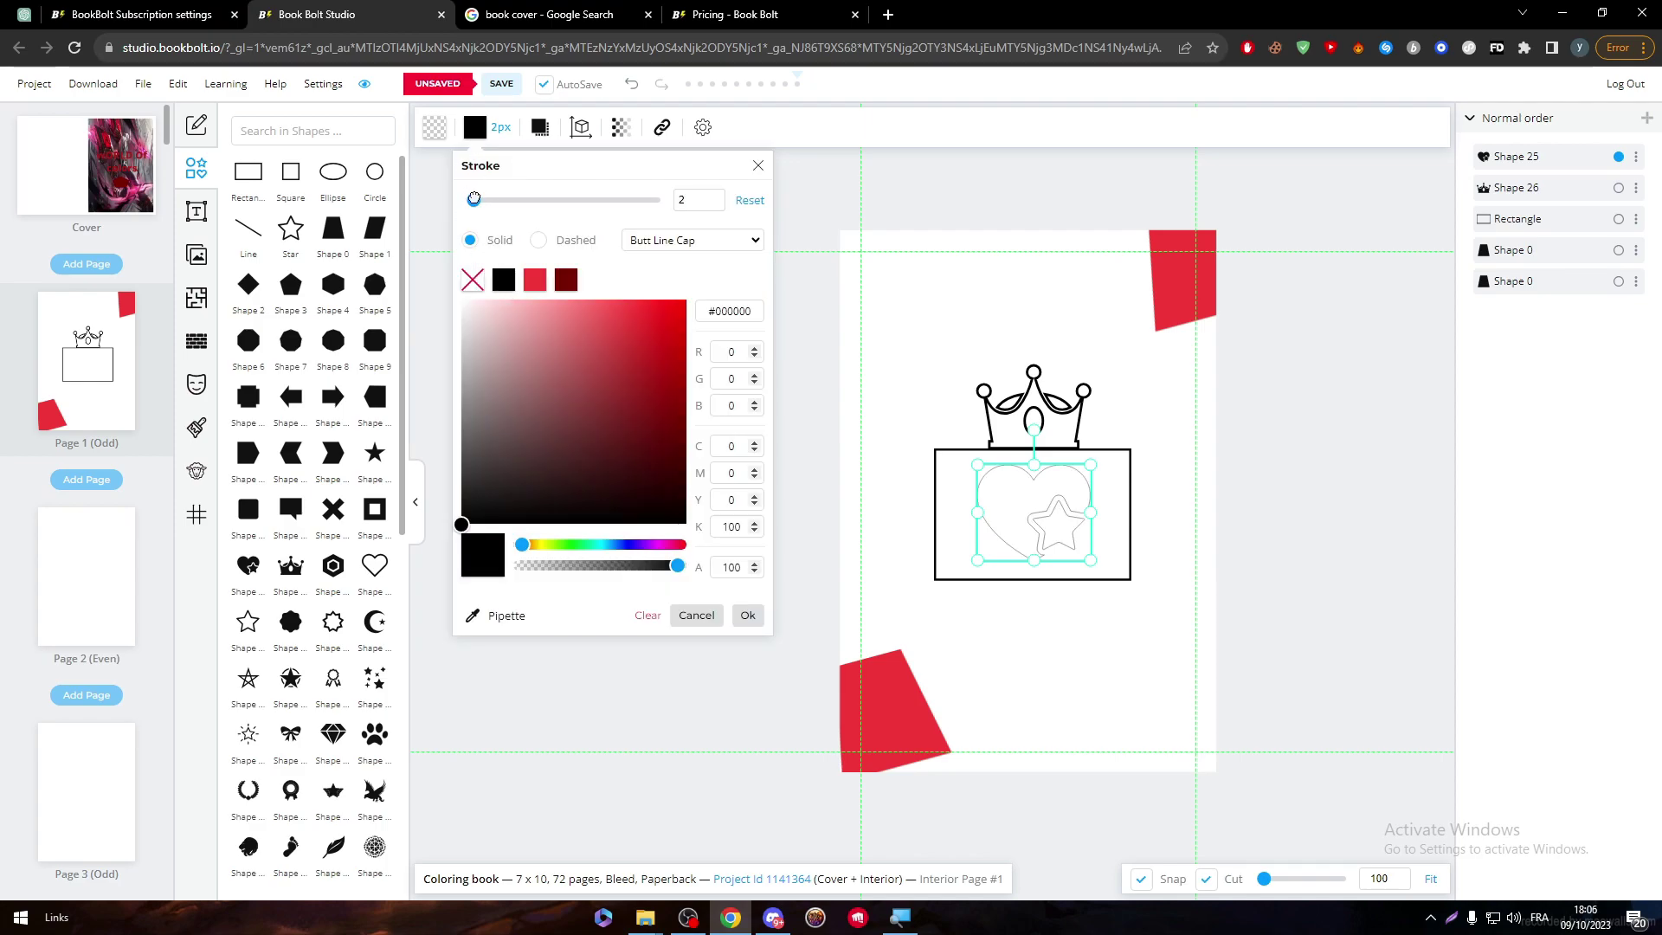
click(977, 191)
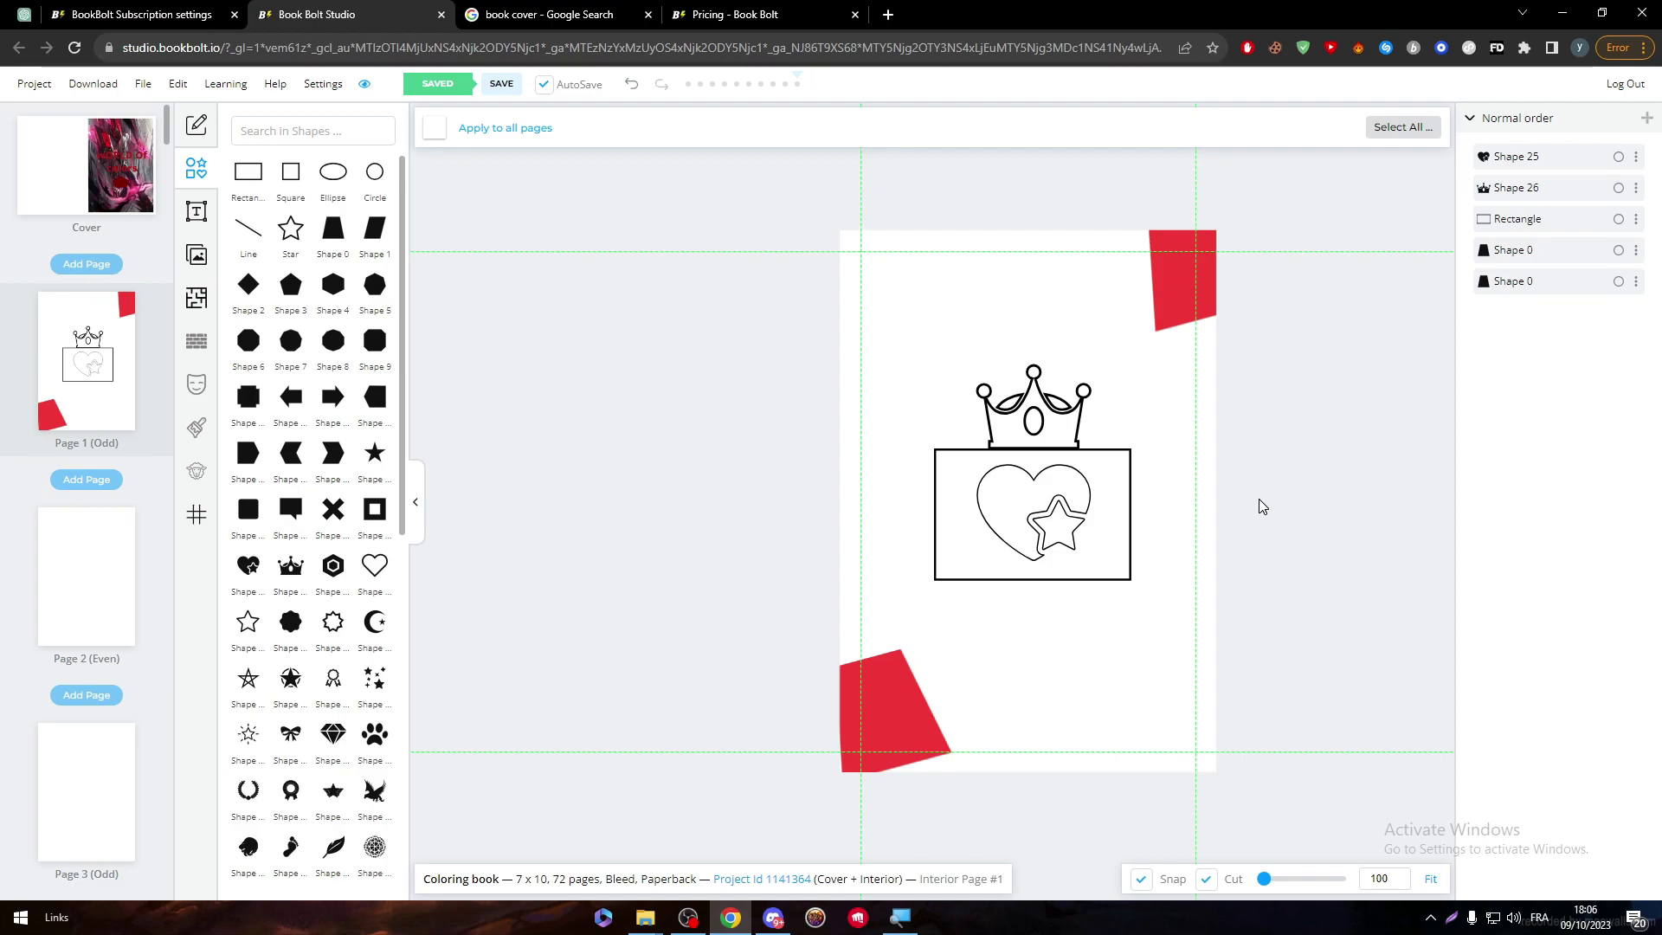
click(1054, 482)
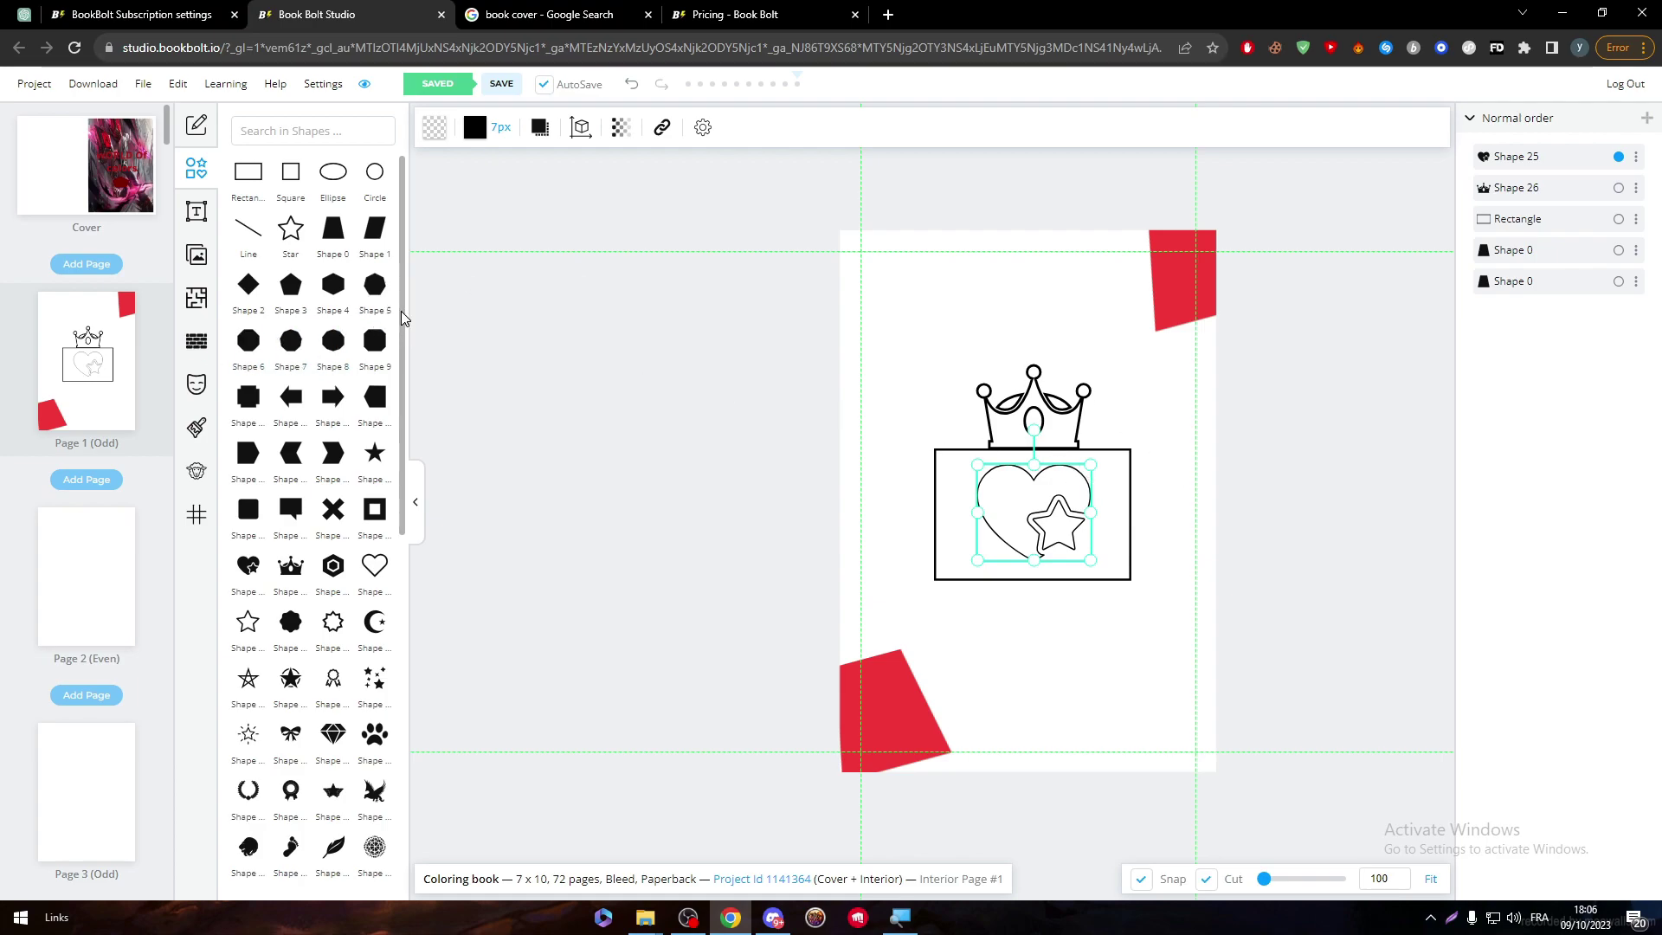
- Apply the Distress 1 texture mask to the heart
scroll(402, 310, down, 2)
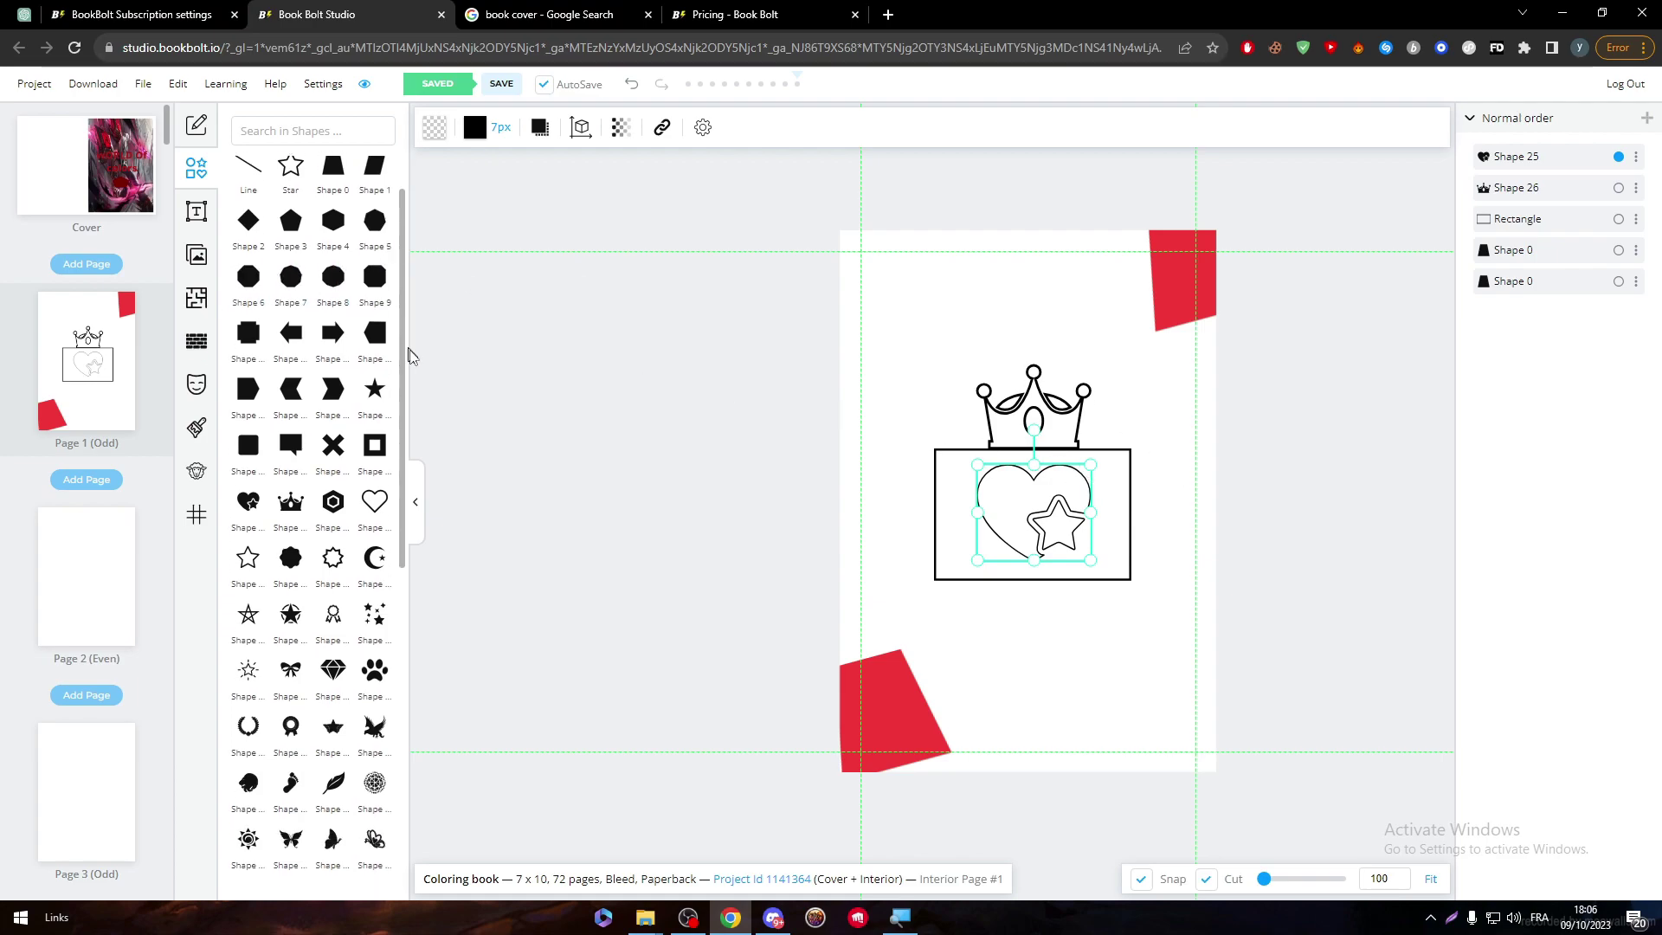
click(197, 401)
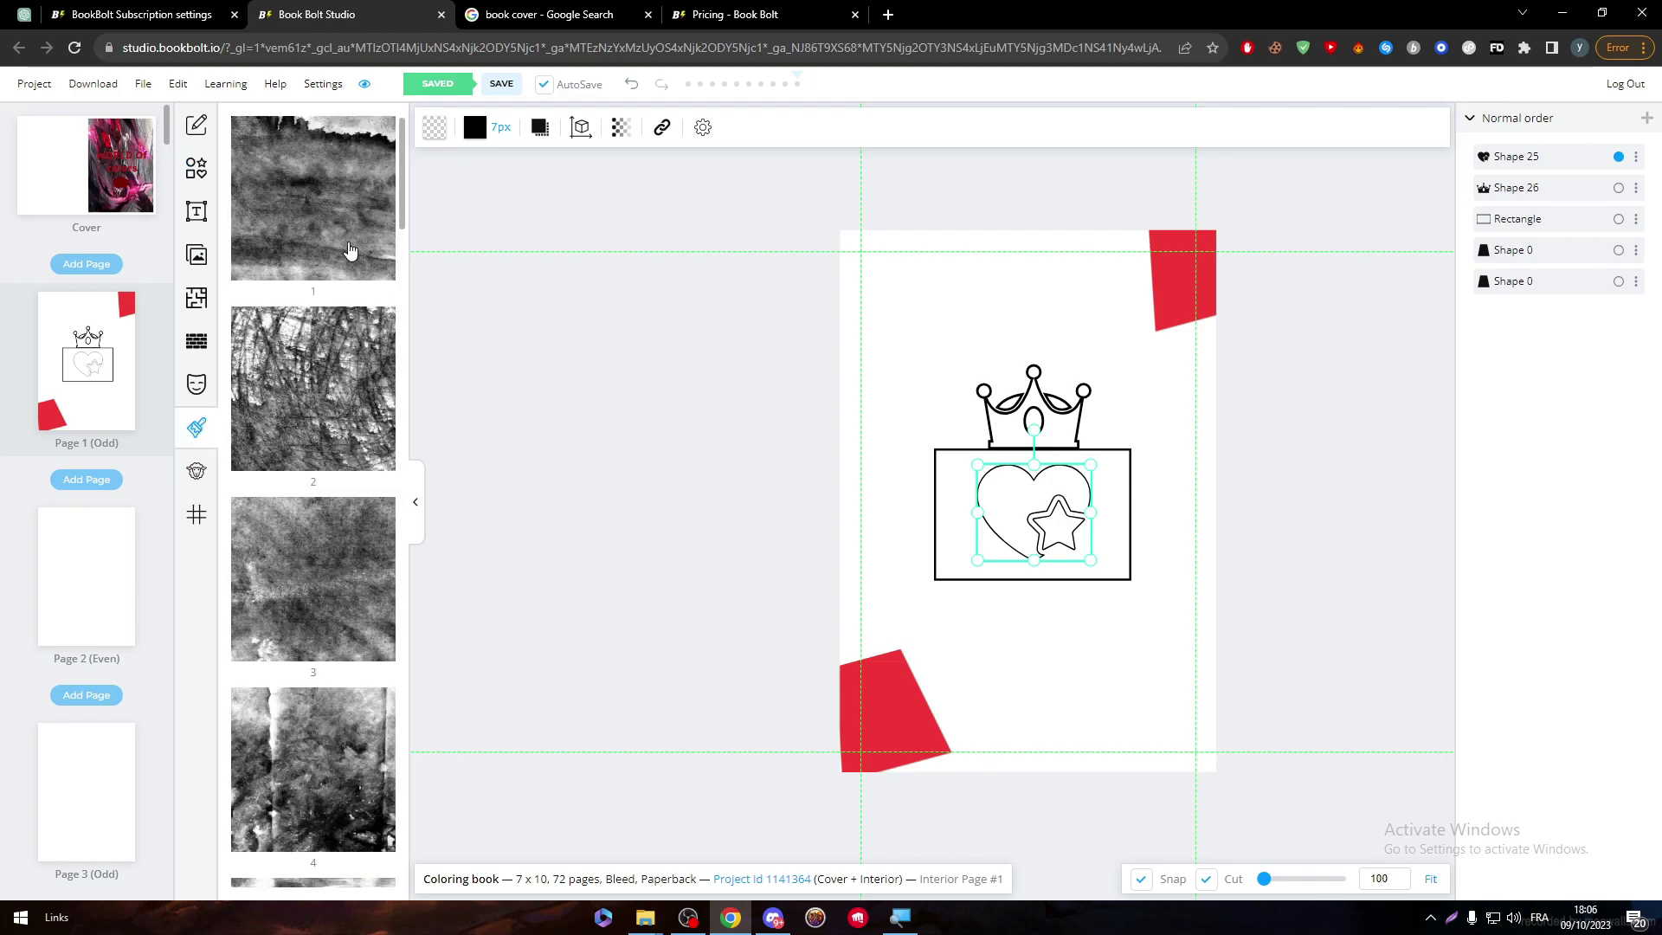
click(342, 240)
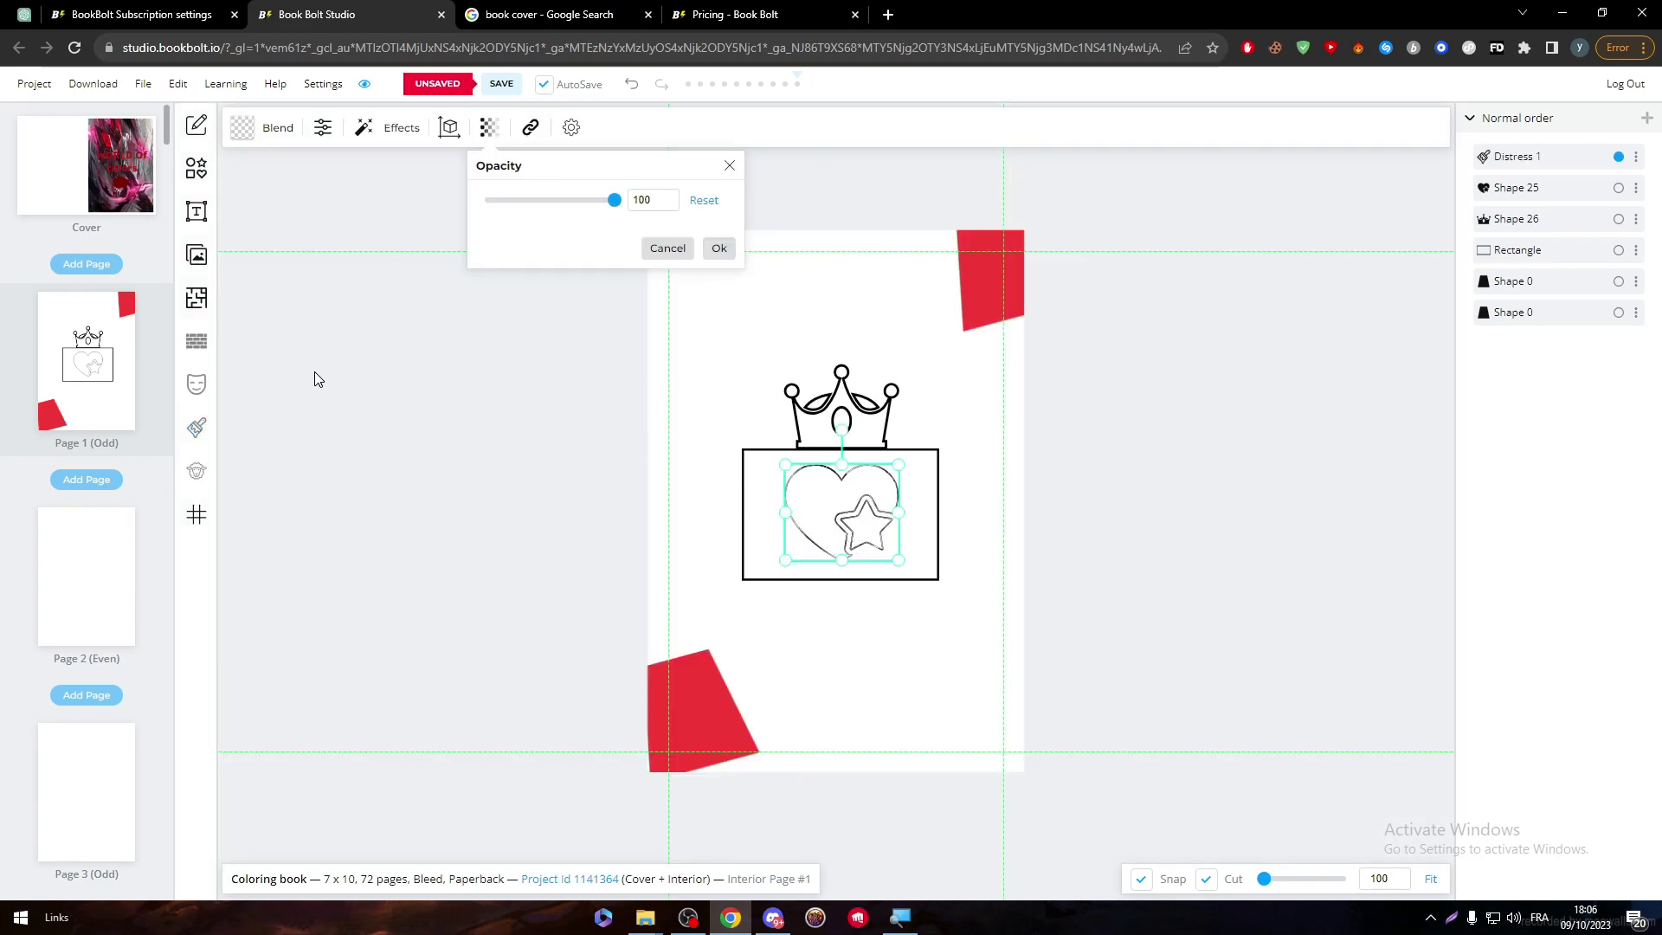
click(730, 166)
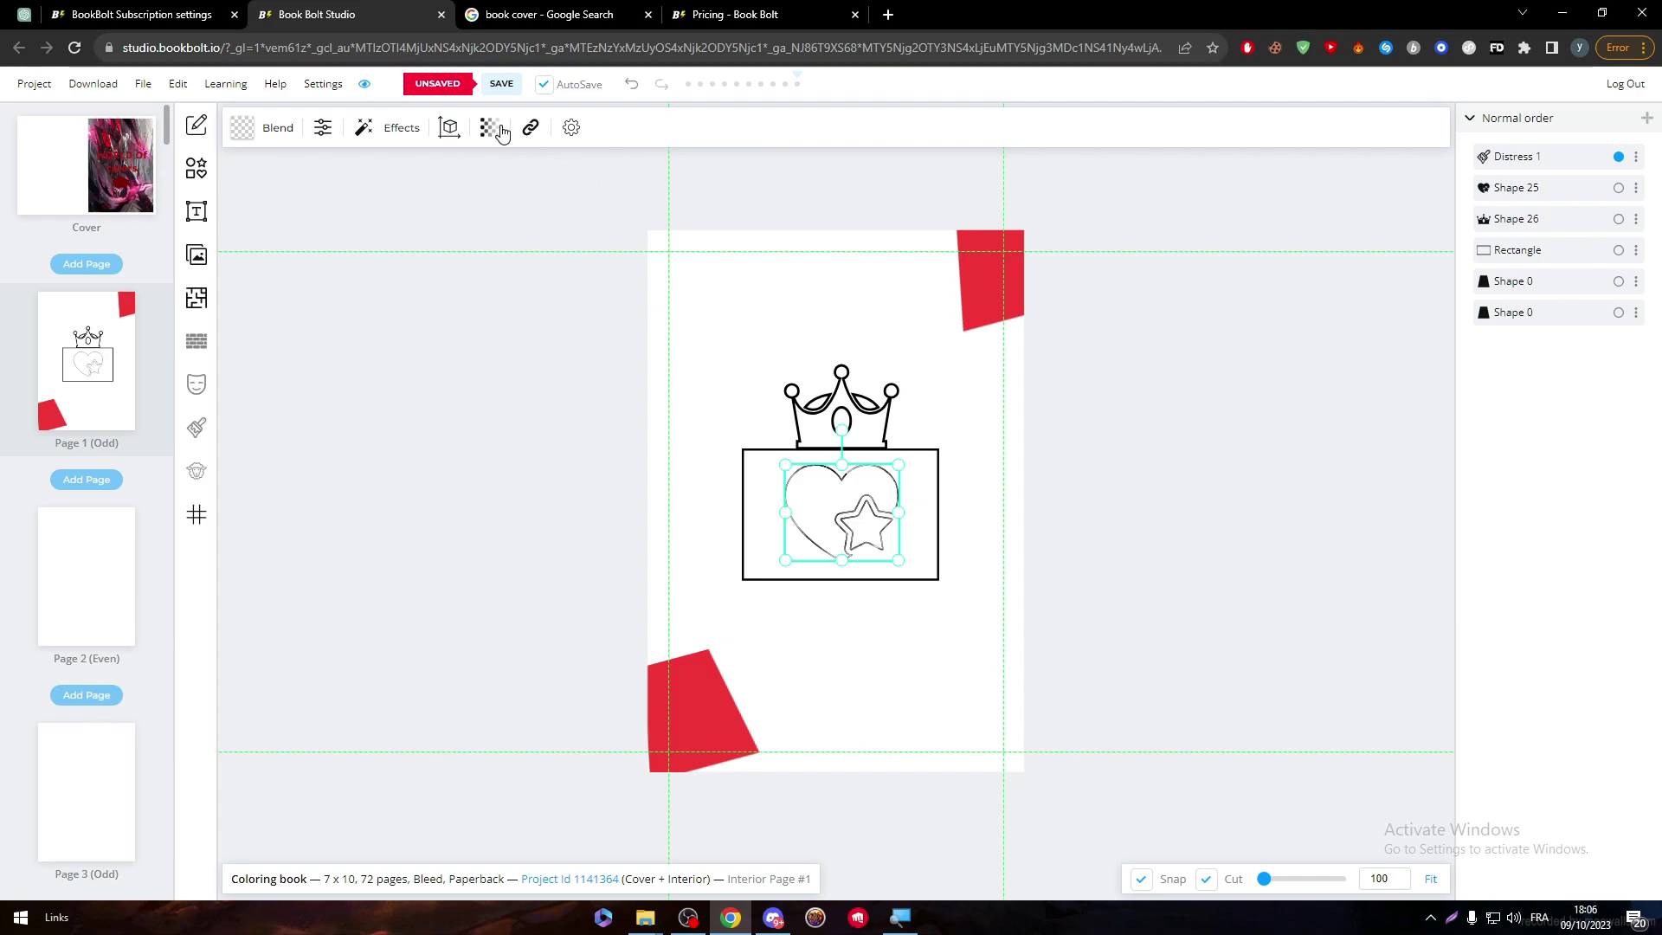
- Reselect the crown and bring up the Interior Templates Library
click(827, 412)
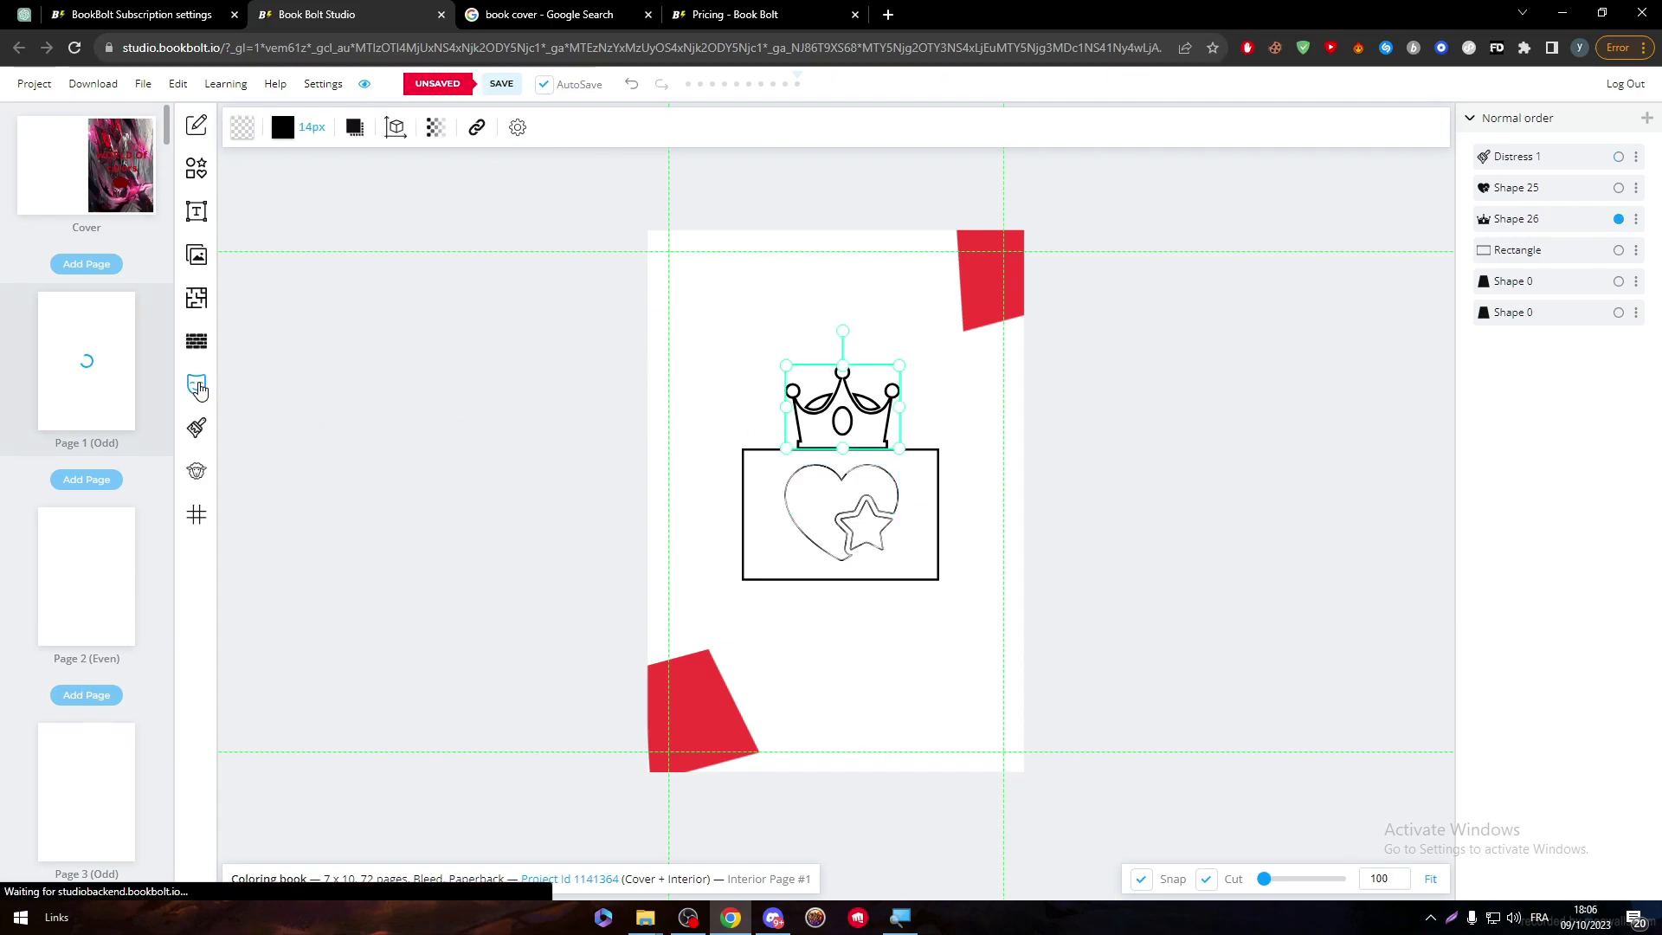
click(195, 467)
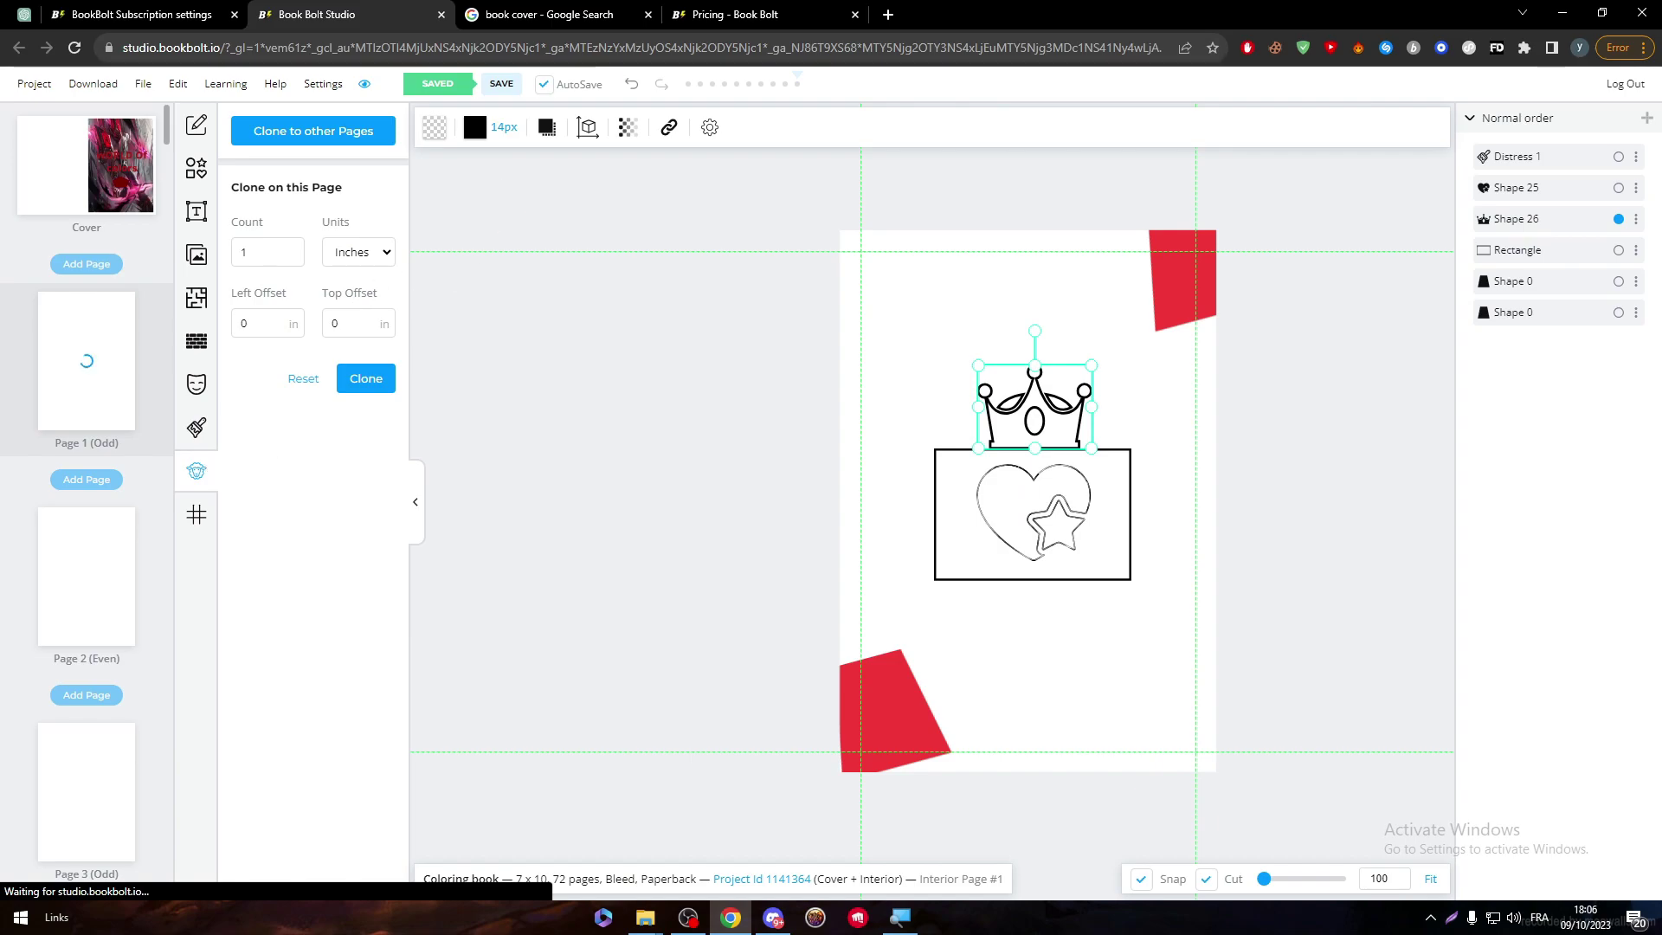
click(958, 419)
click(900, 416)
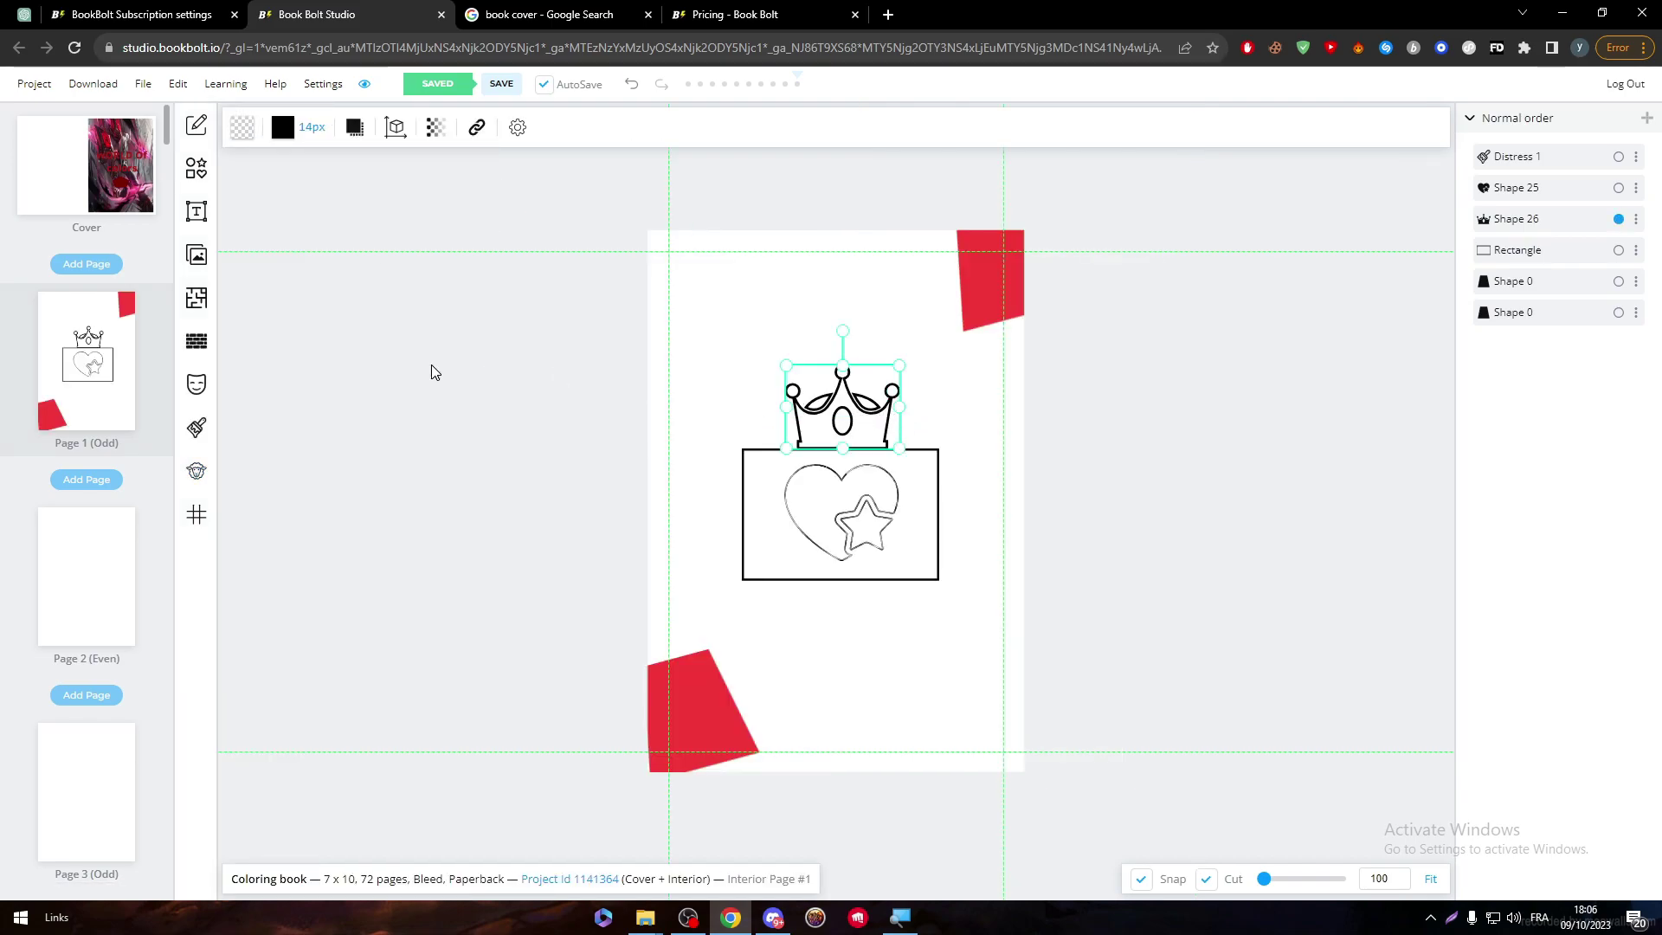
click(196, 341)
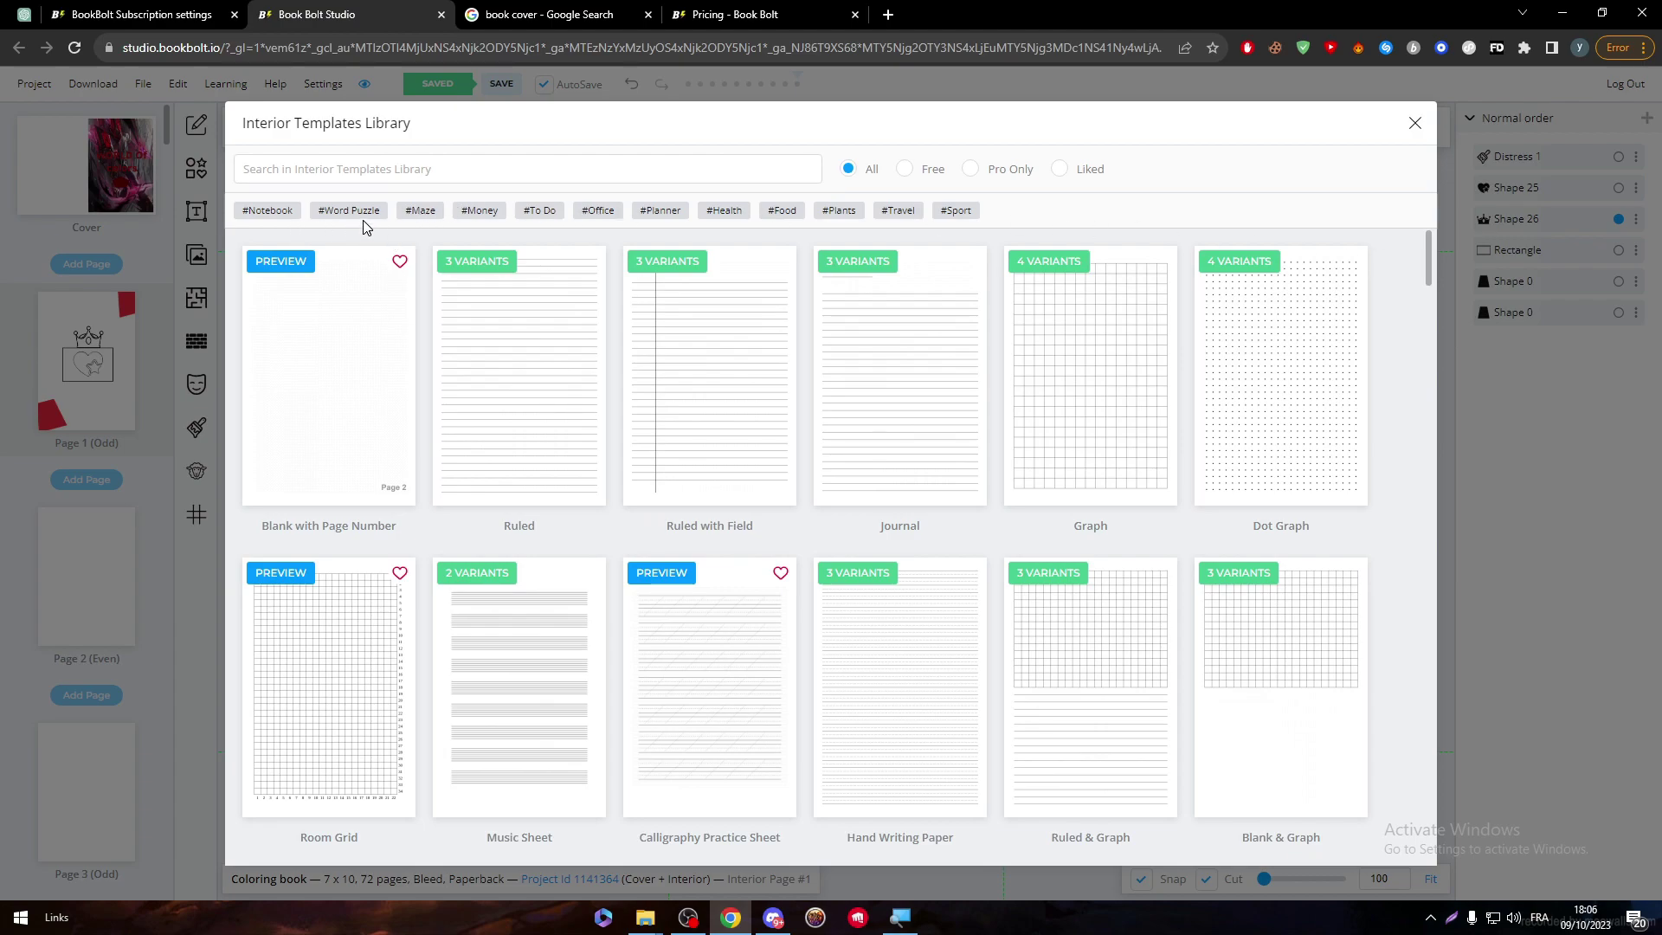
- Choose the Room Design template and submit it for Page 1 (Odd) and Page 2 (Even)
drag(1430, 262, 1372, 847)
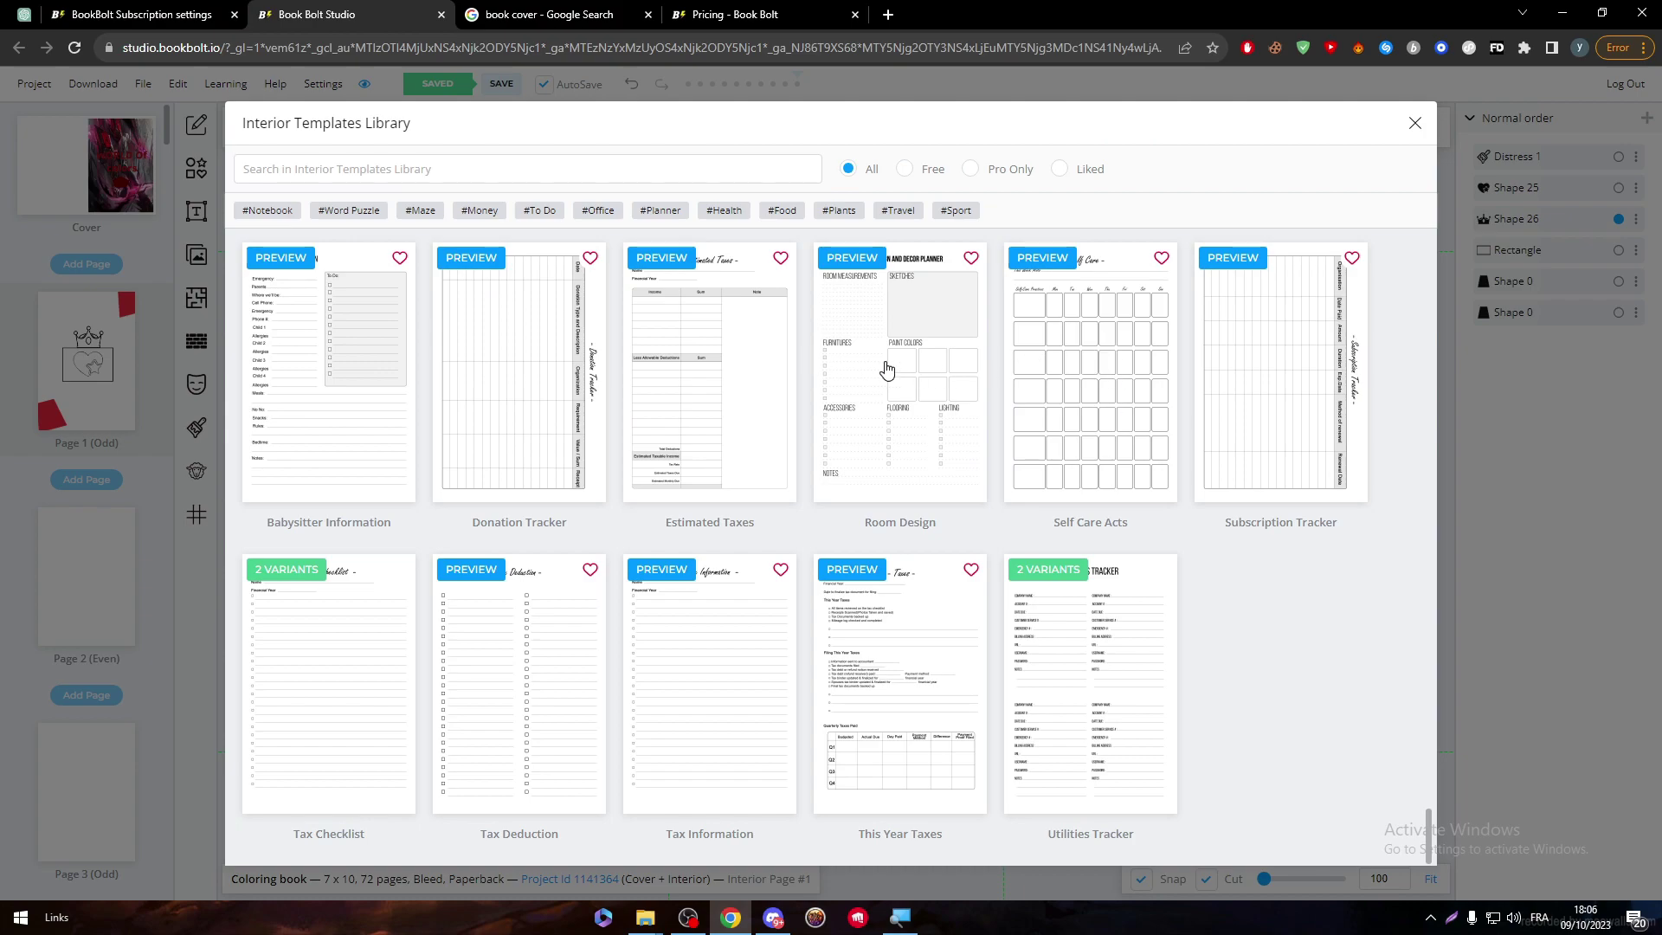
click(886, 370)
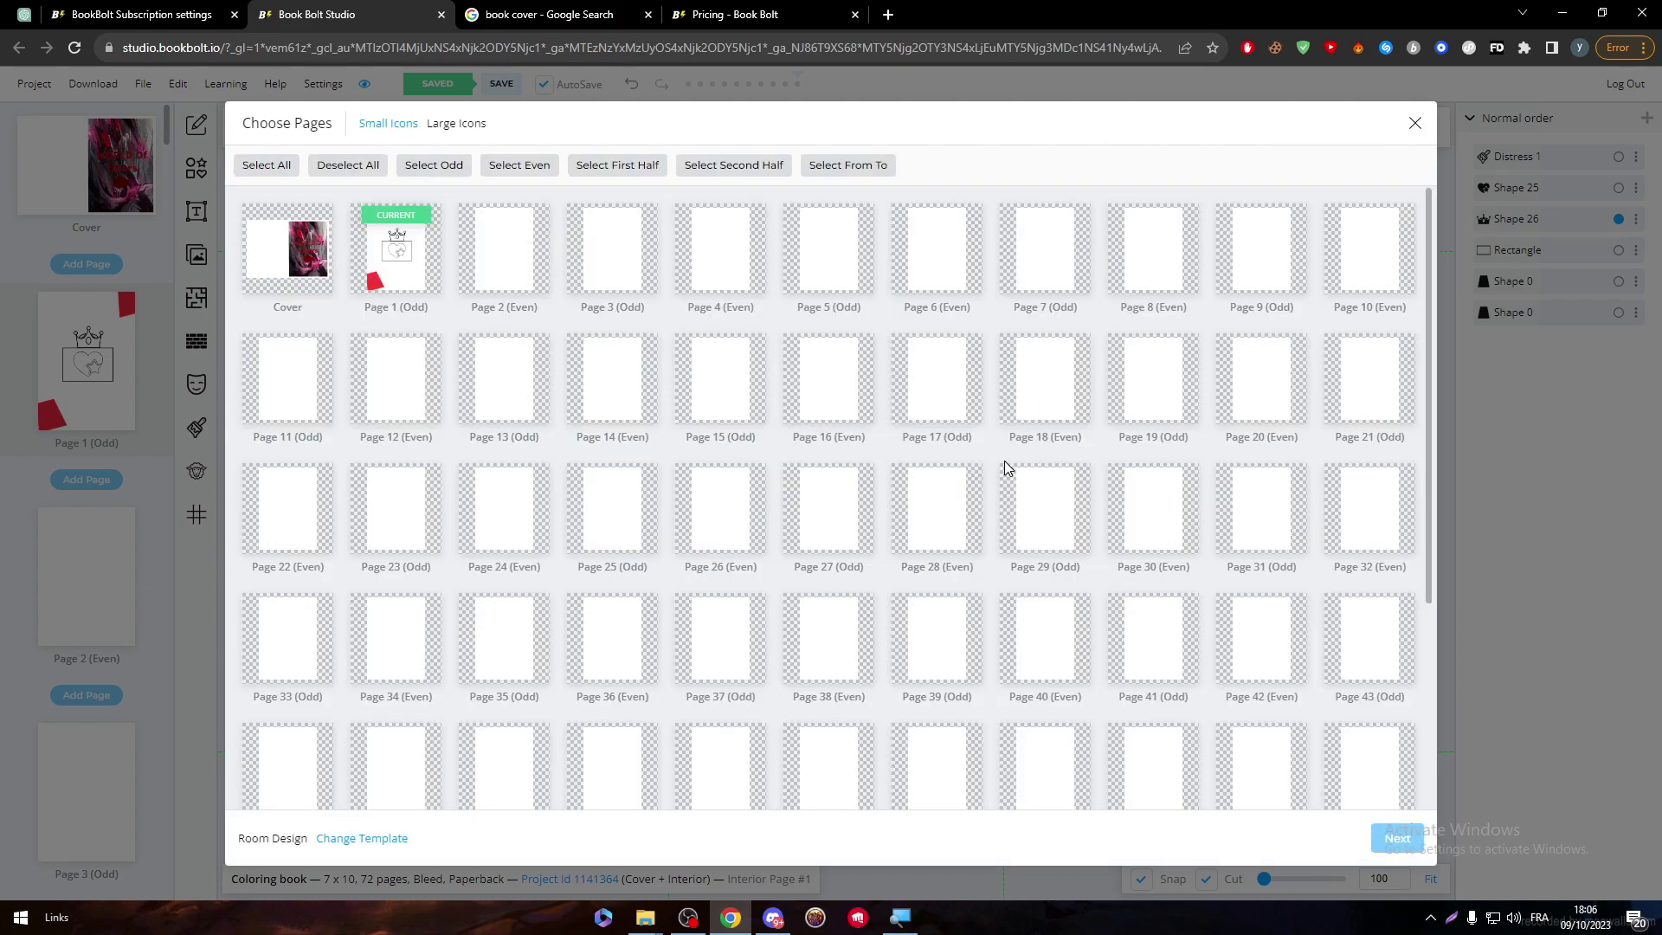
drag(1434, 514, 1394, 360)
click(521, 252)
click(398, 232)
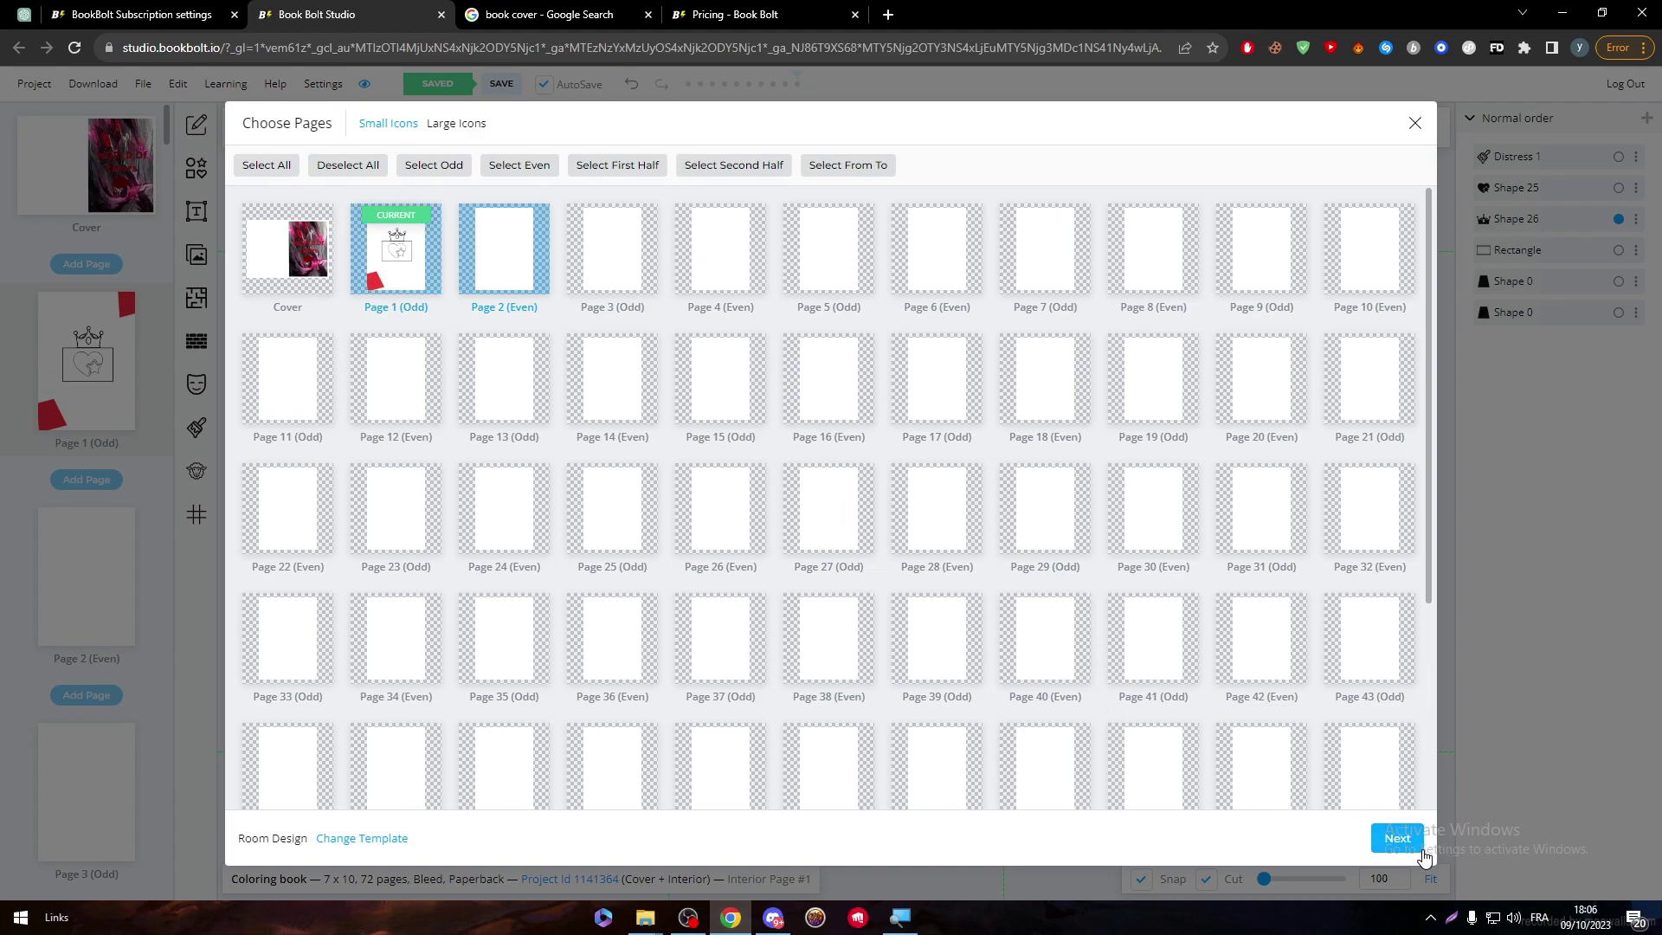
click(1412, 840)
click(1414, 842)
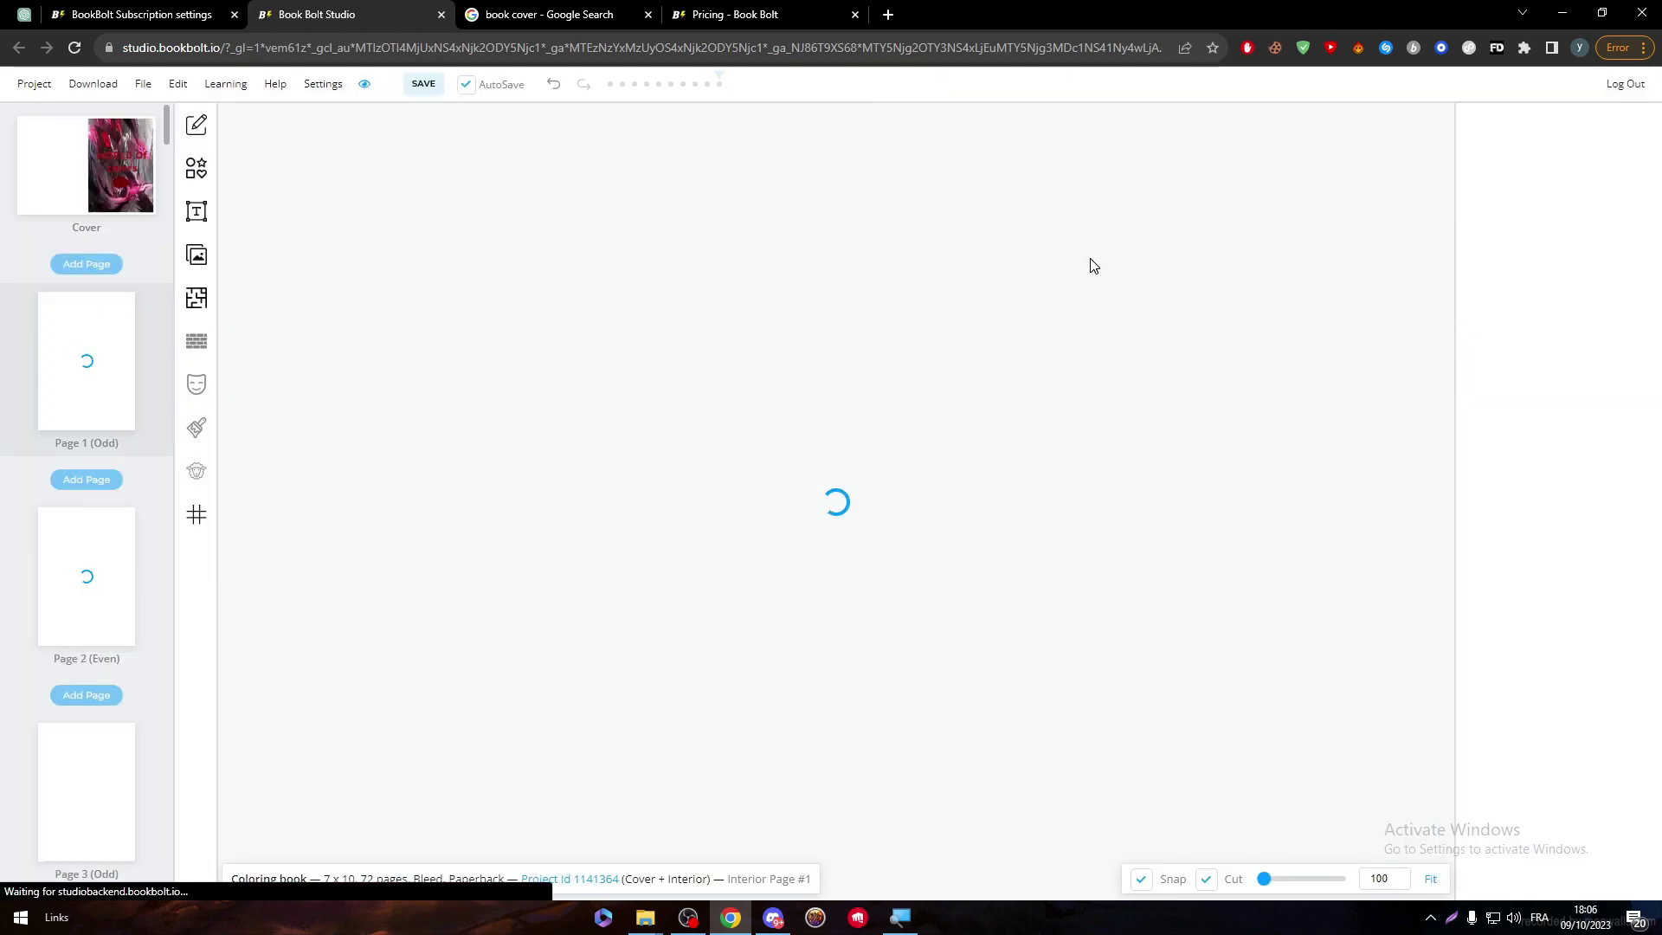
- Shift the Room Design layout slightly and check it on Page 2
mouse_move(708, 368)
mouse_down()
mouse_move(764, 334)
mouse_move(699, 342)
mouse_up()
click(83, 558)
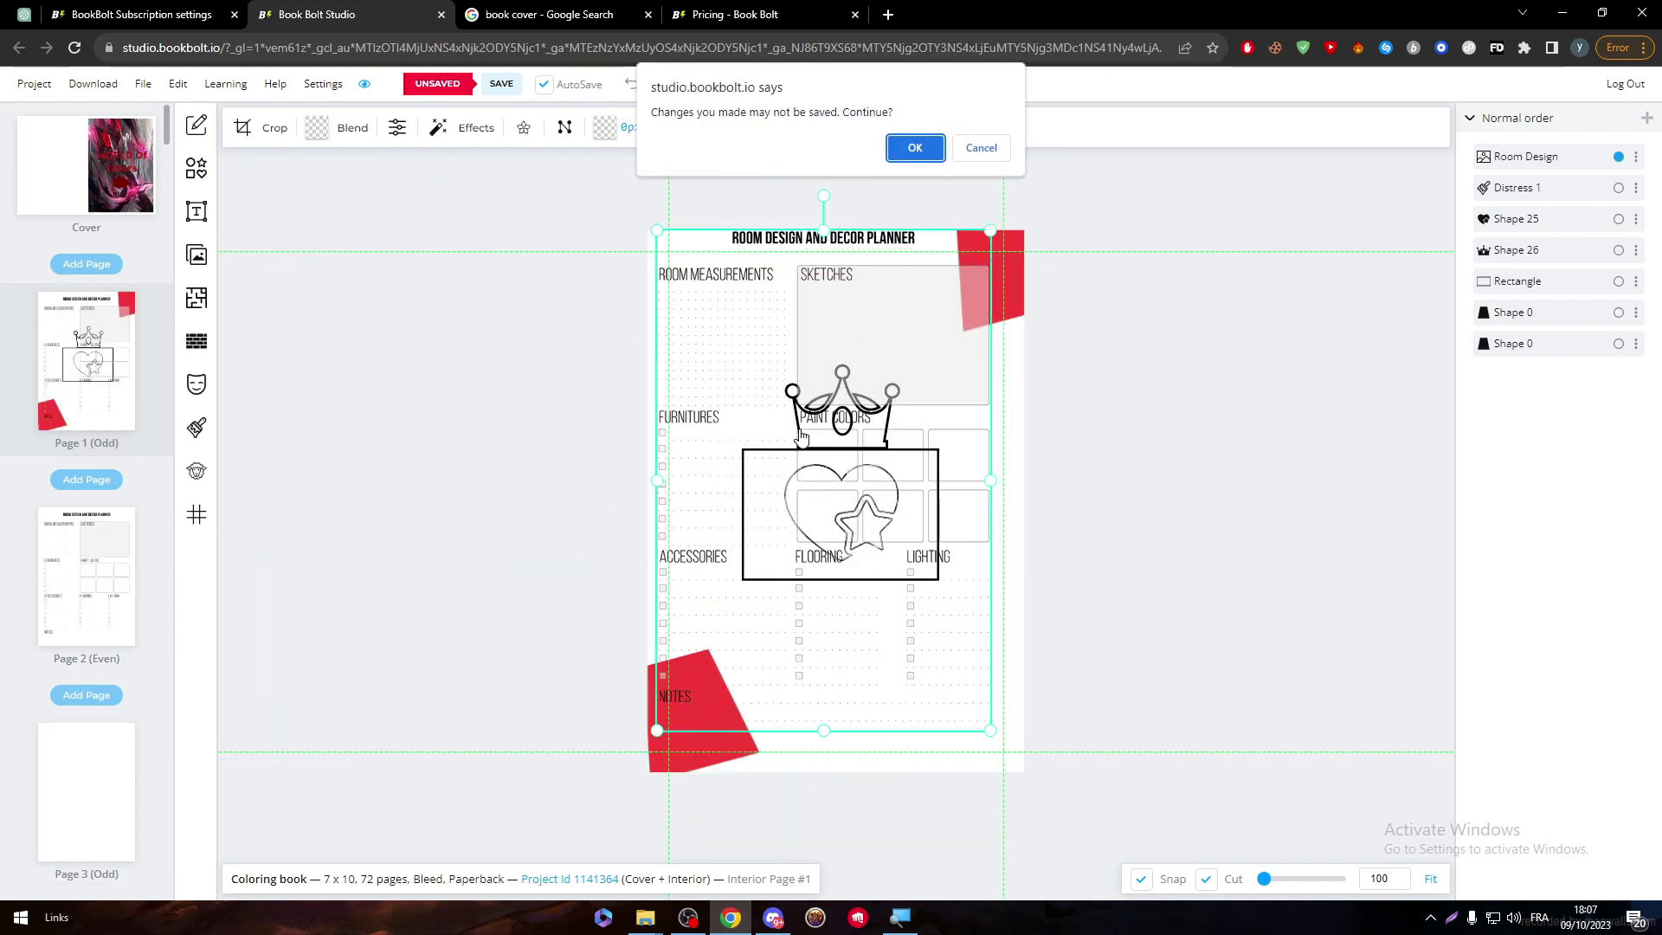
click(920, 148)
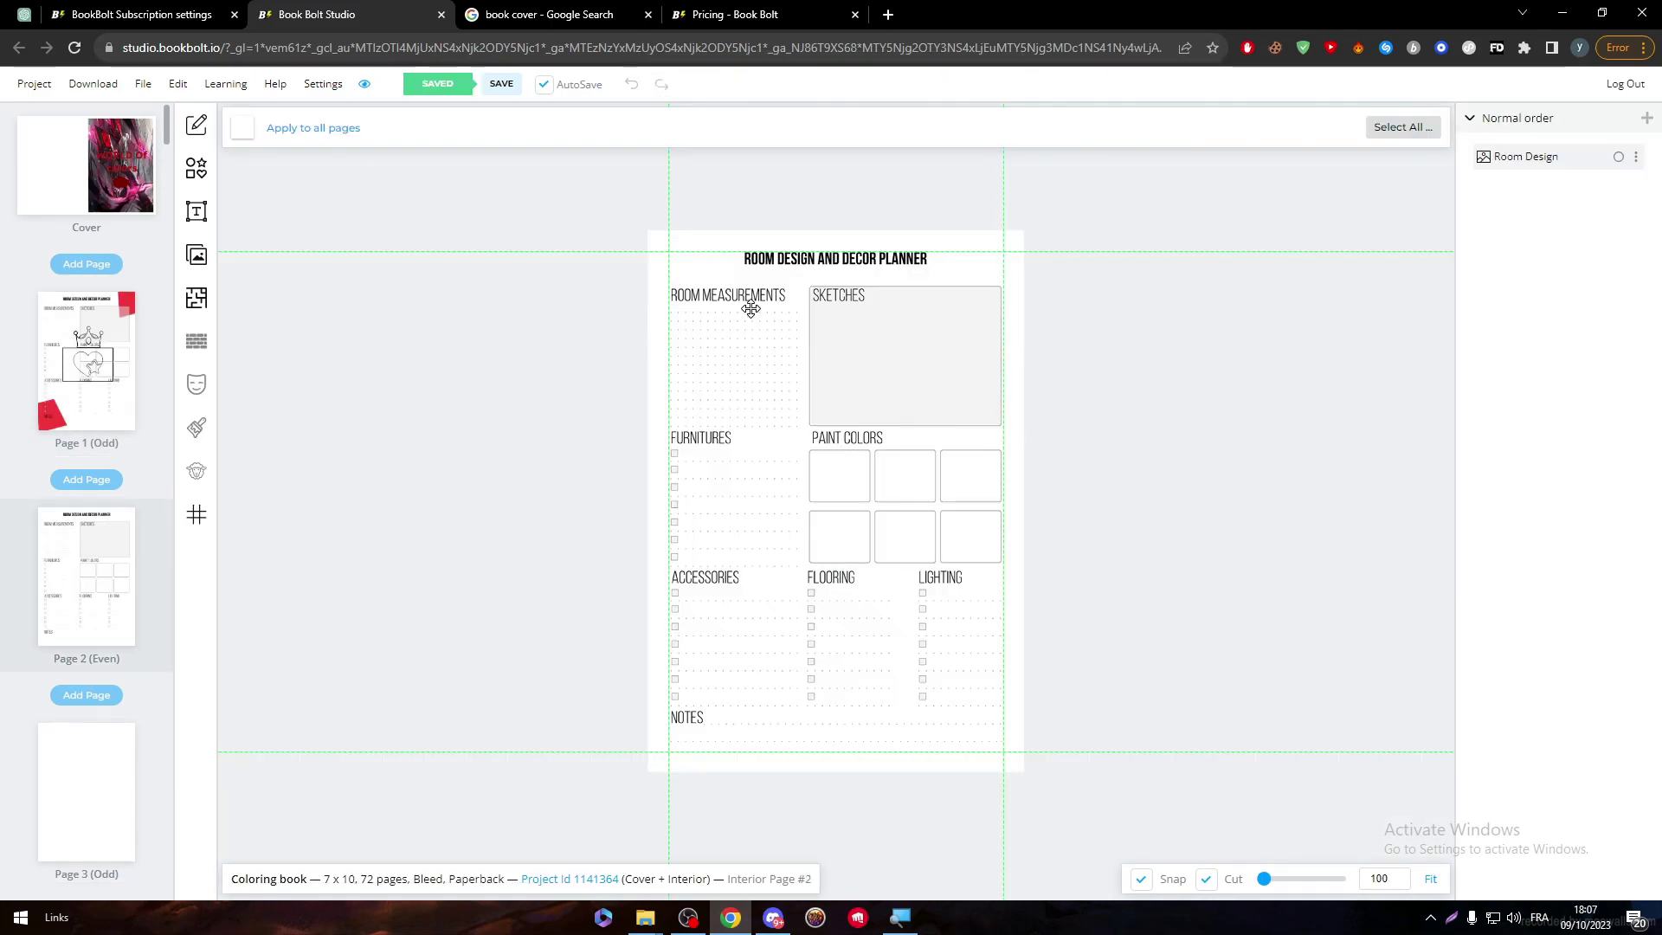
click(889, 343)
click(847, 217)
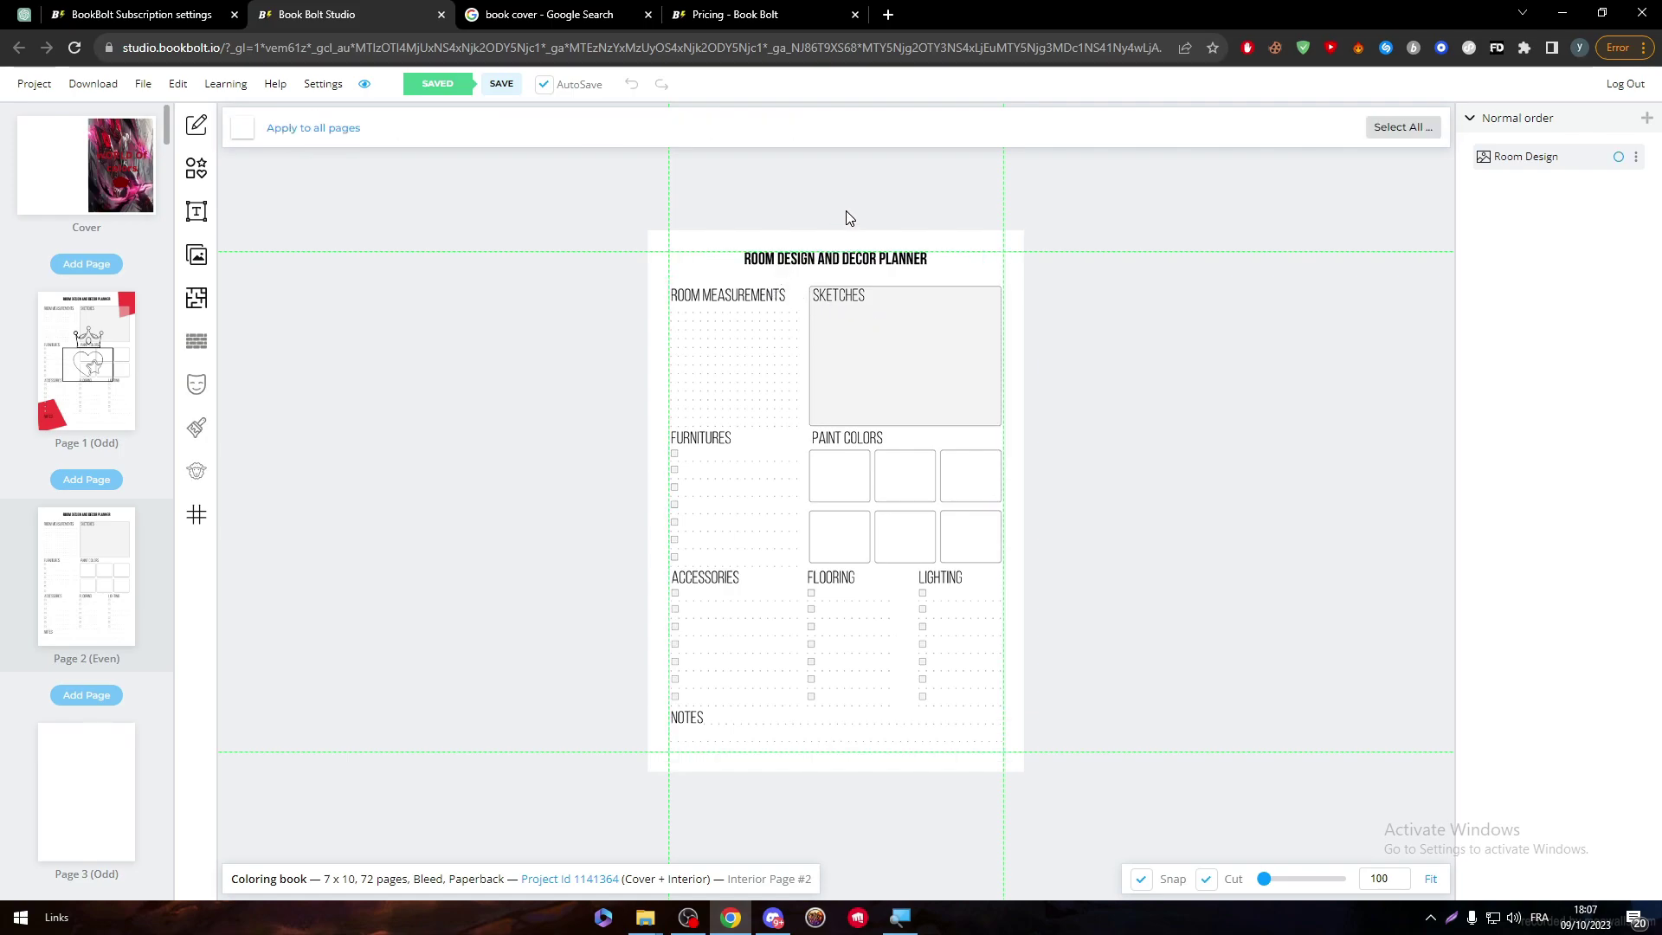
- Delete the Room Design layout from Page 1
click(80, 430)
click(729, 364)
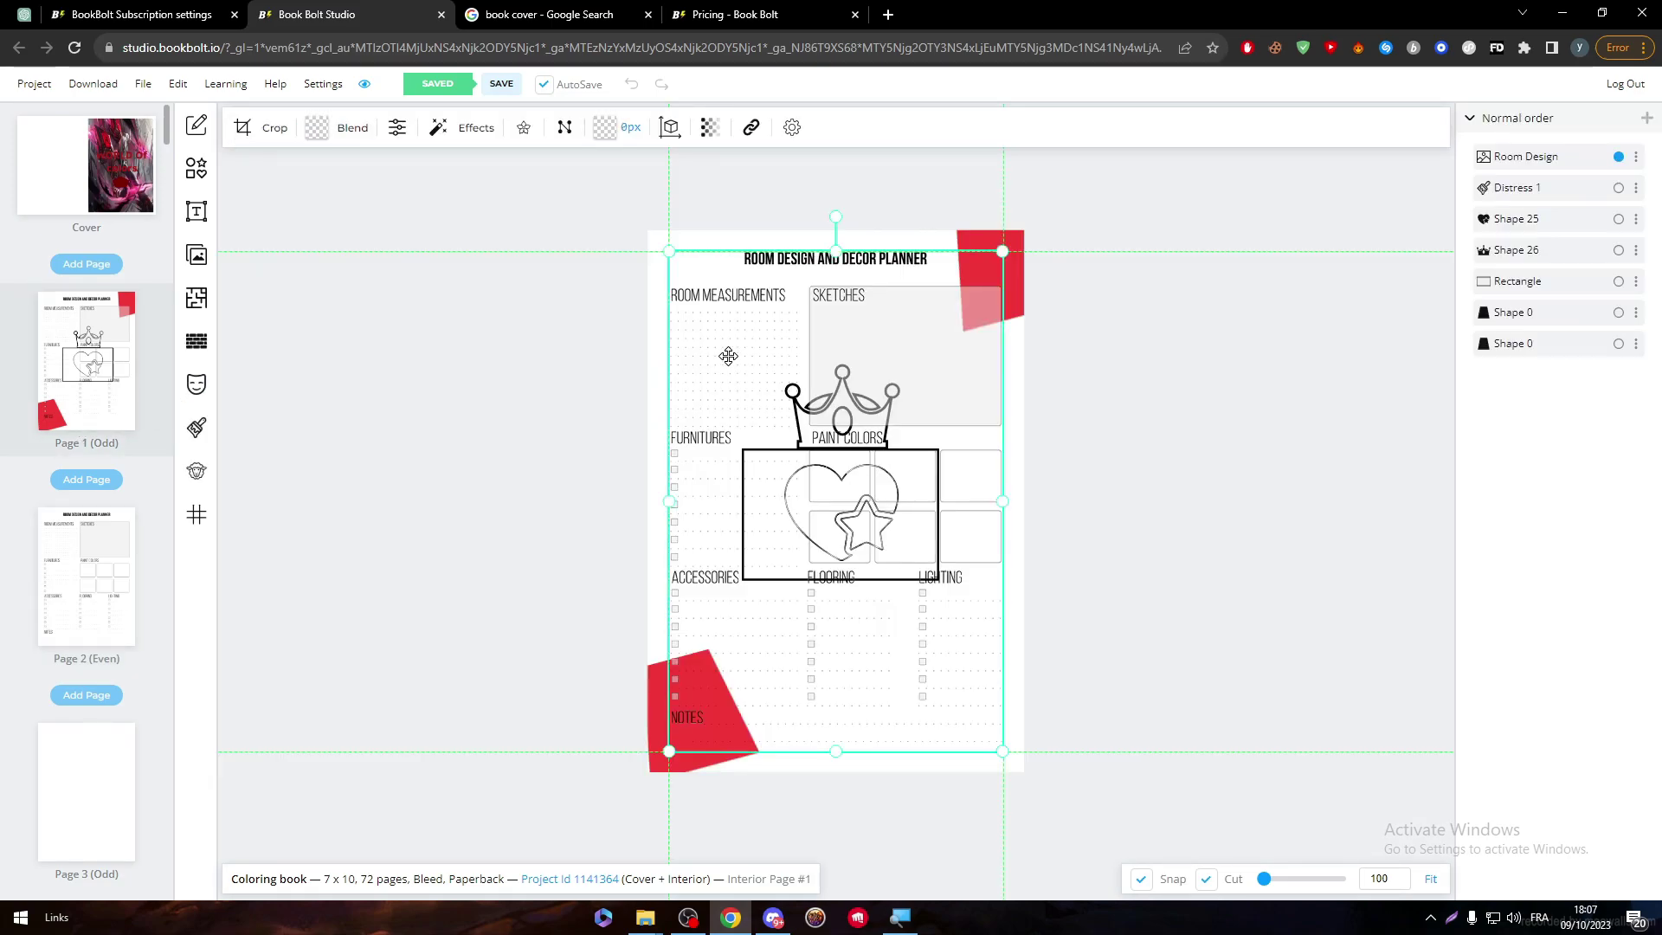
key(Delete)
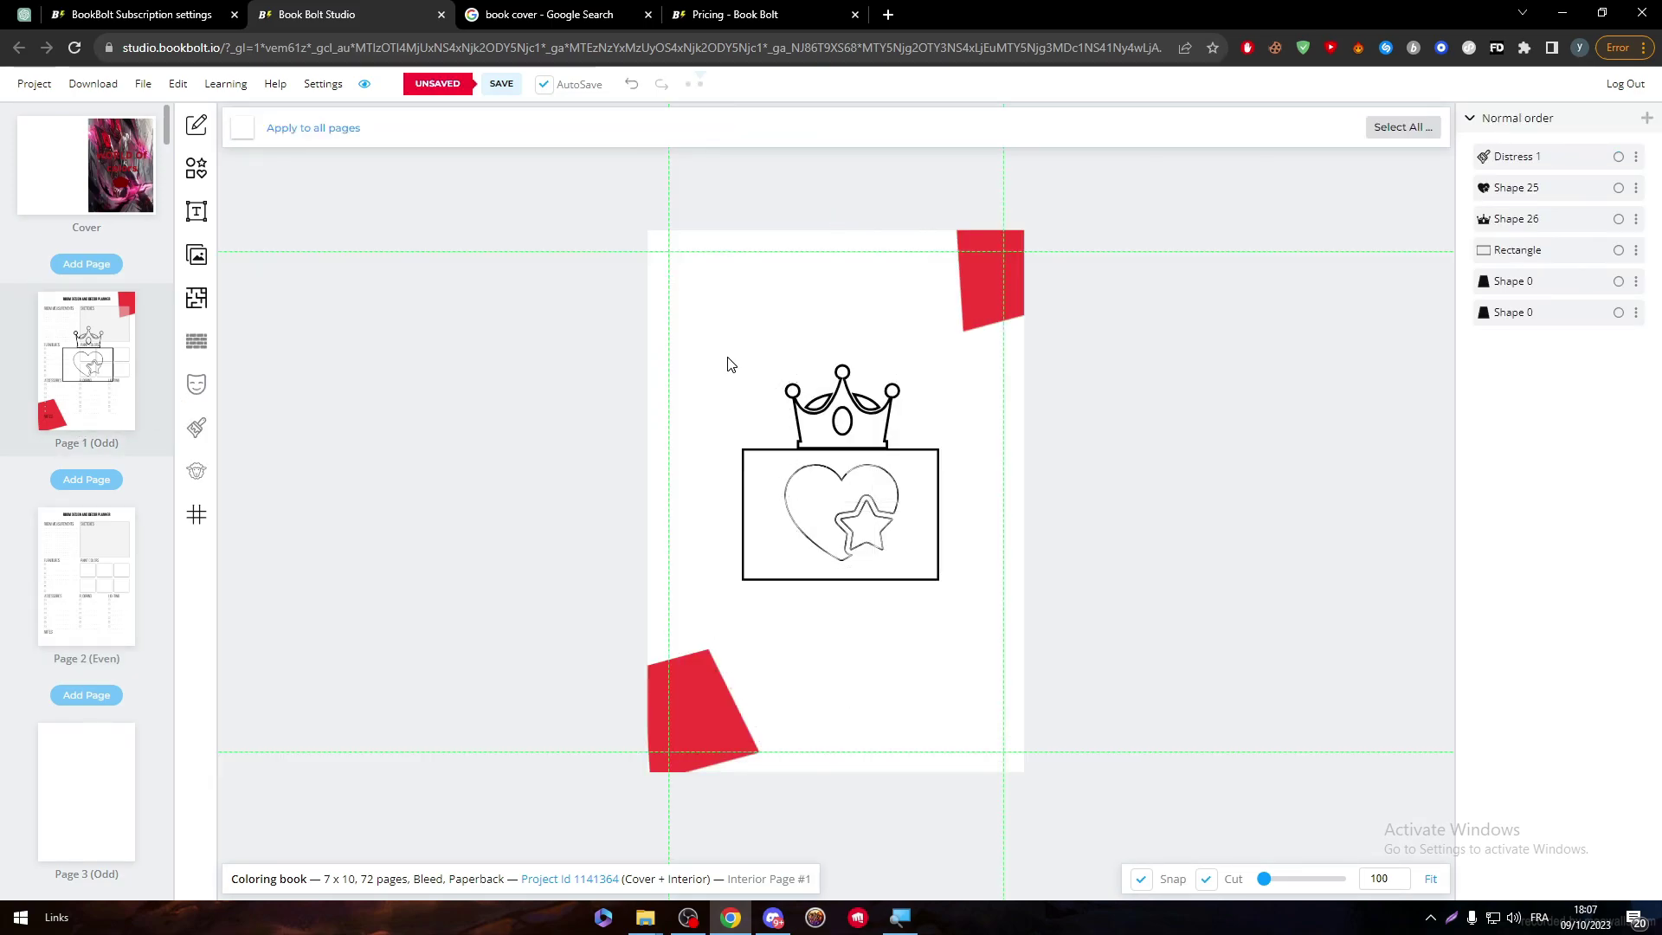